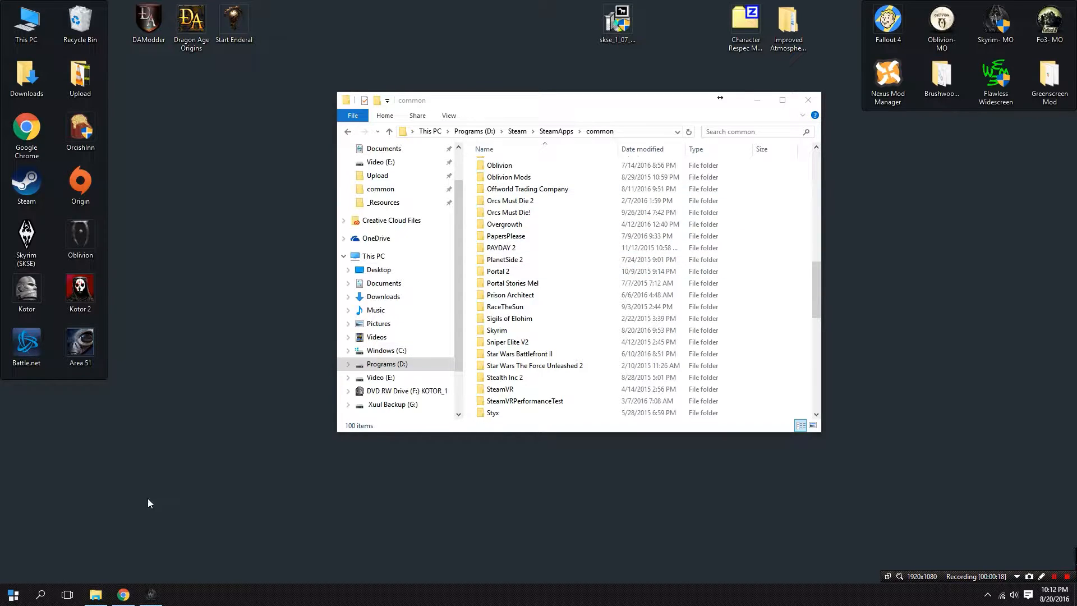
Step: Bring up Mod Organizer to view the Skyrim mod and plugin lists, and minimize it again
{"action": "left_click", "coordinate": [151, 594]}
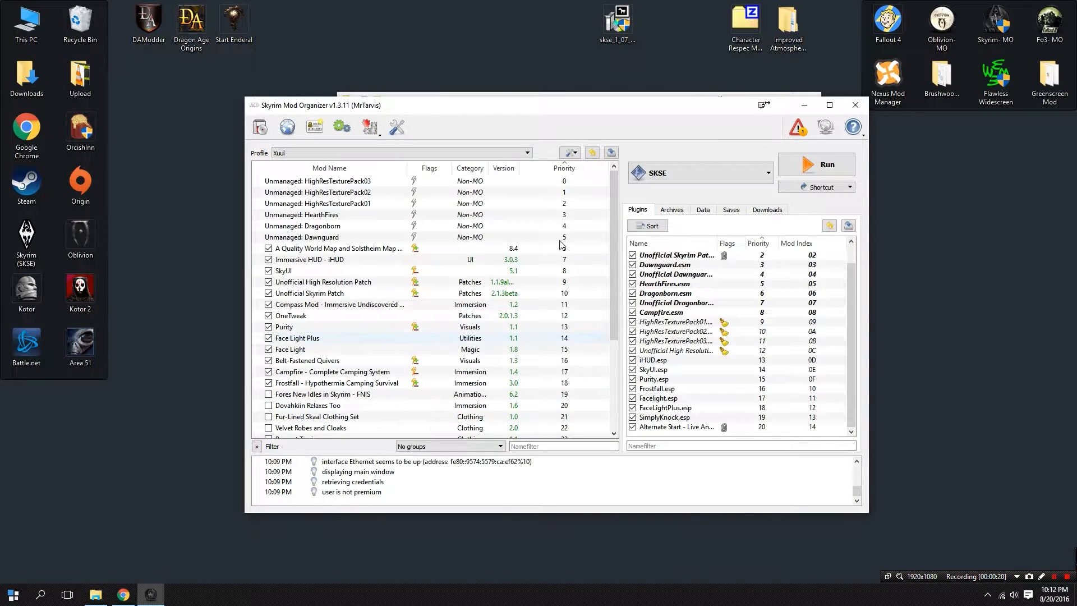
{"action": "left_click_drag", "start_coordinate": [555, 111], "coordinate": [564, 89]}
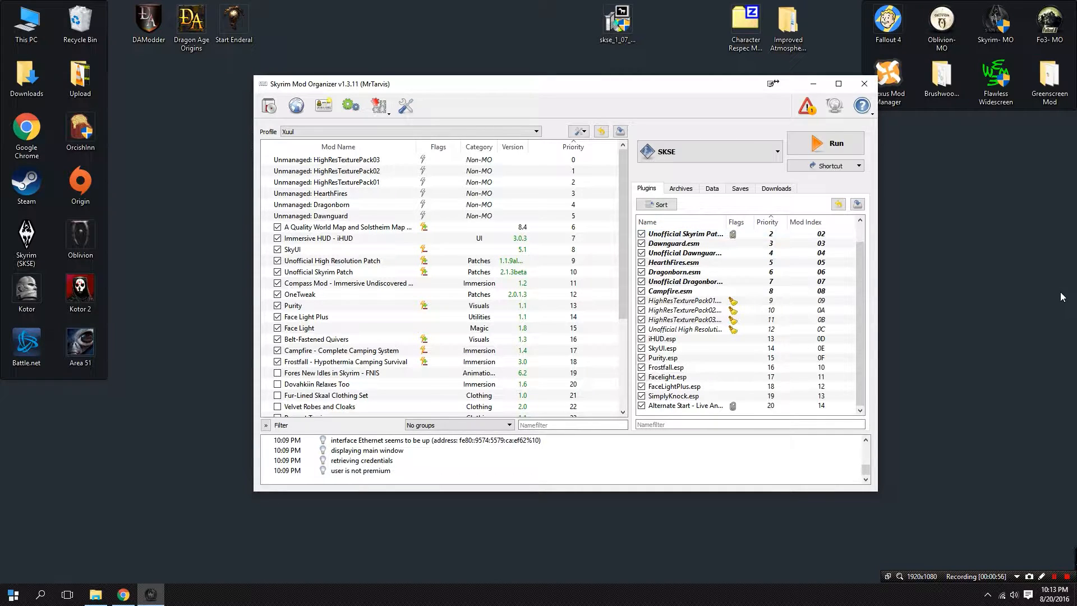
{"action": "left_click", "coordinate": [813, 84]}
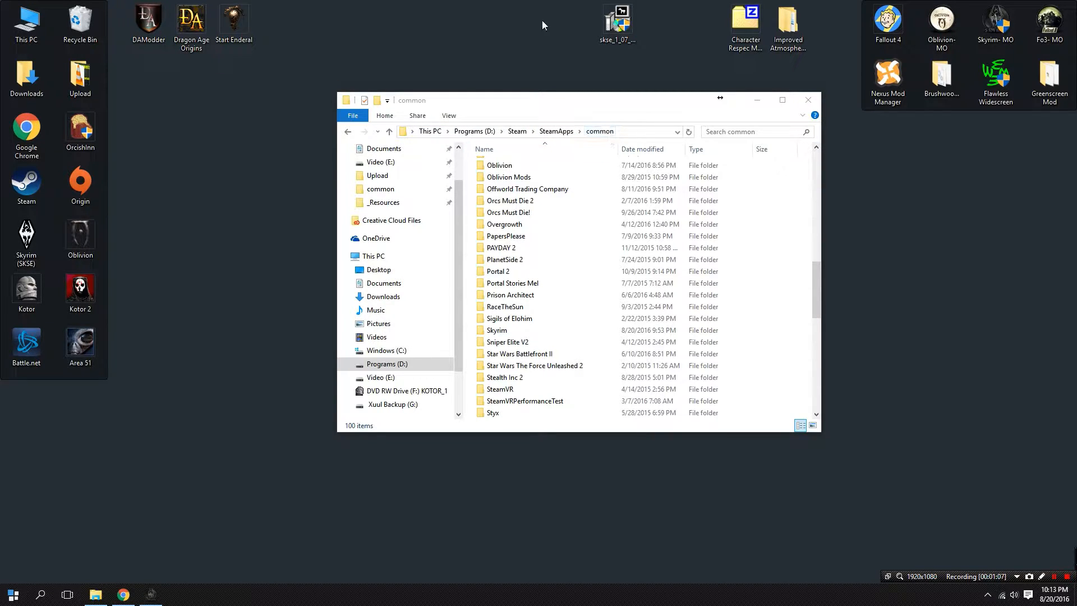
Step: Open the Skyrim game folder under SteamApps\common, examine its files, and check the Data folder before returning
{"action": "left_click", "coordinate": [499, 333]}
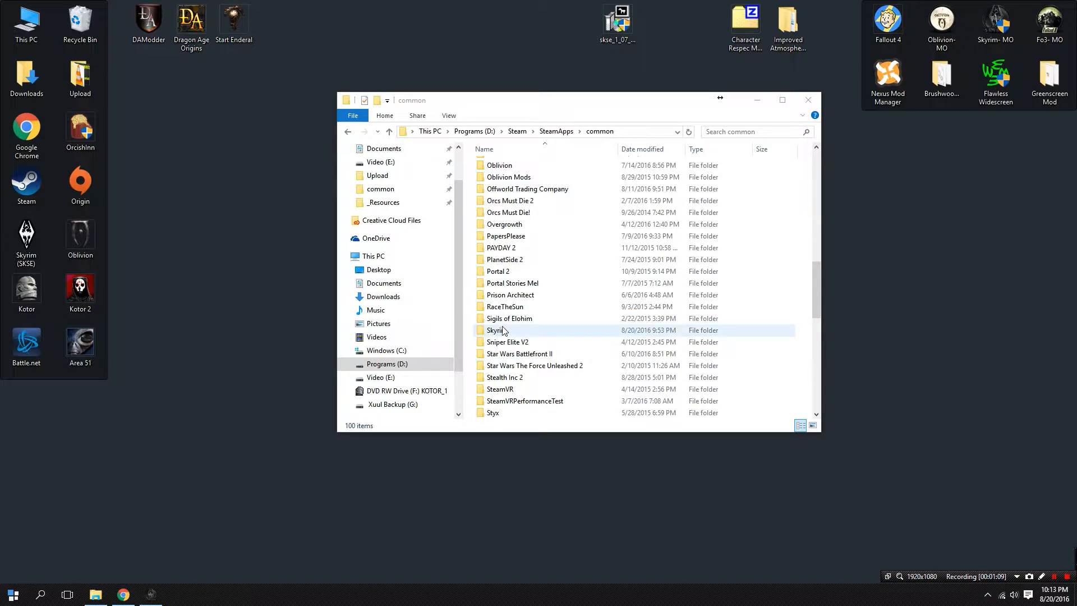
{"action": "double_click", "coordinate": [506, 330]}
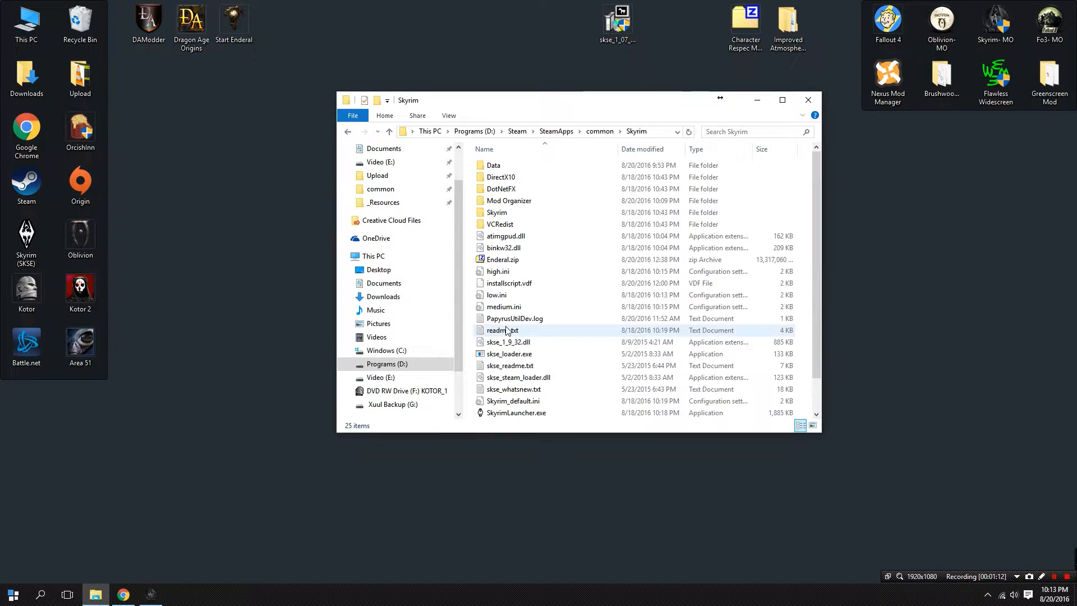
{"action": "scroll", "coordinate": [506, 328], "scroll_direction": "down", "scroll_amount": 1}
{"action": "scroll", "coordinate": [507, 328], "scroll_direction": "up", "scroll_amount": 1}
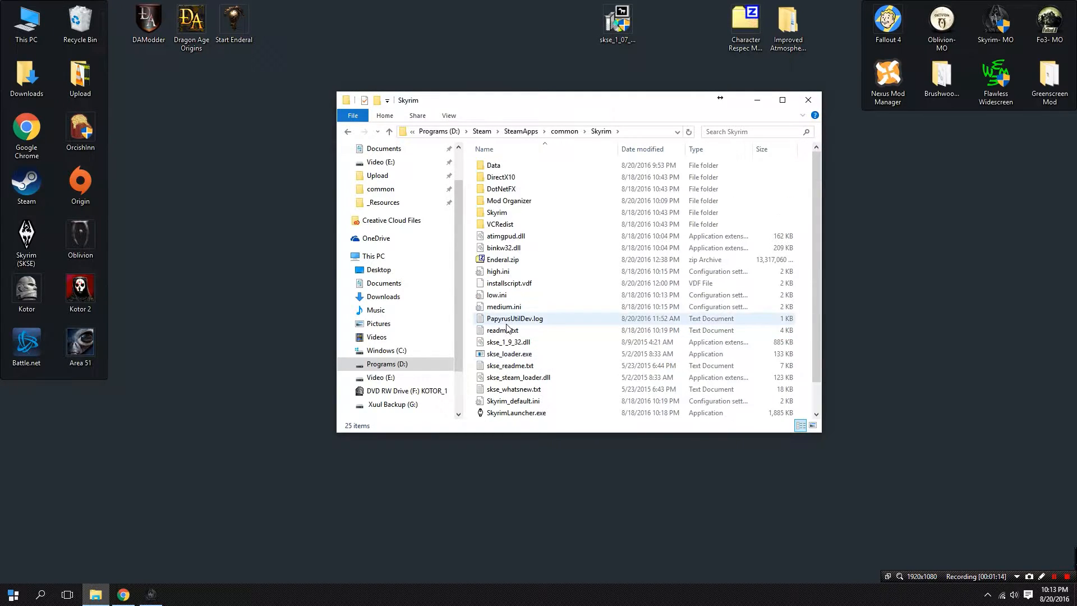
{"action": "scroll", "coordinate": [518, 286], "scroll_direction": "down", "scroll_amount": 1}
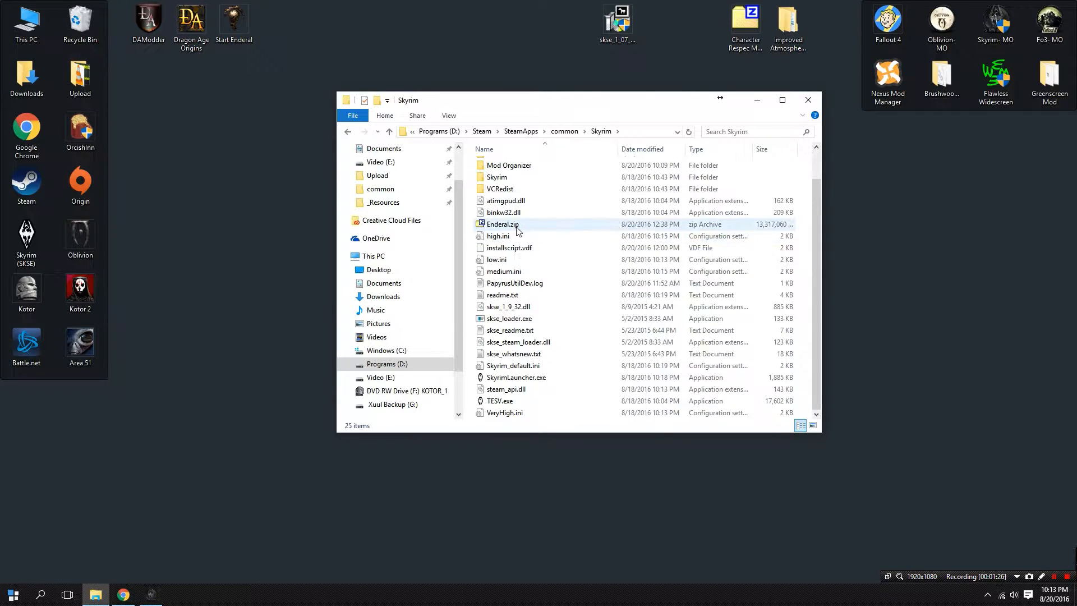
{"action": "scroll", "coordinate": [512, 238], "scroll_direction": "up", "scroll_amount": 1}
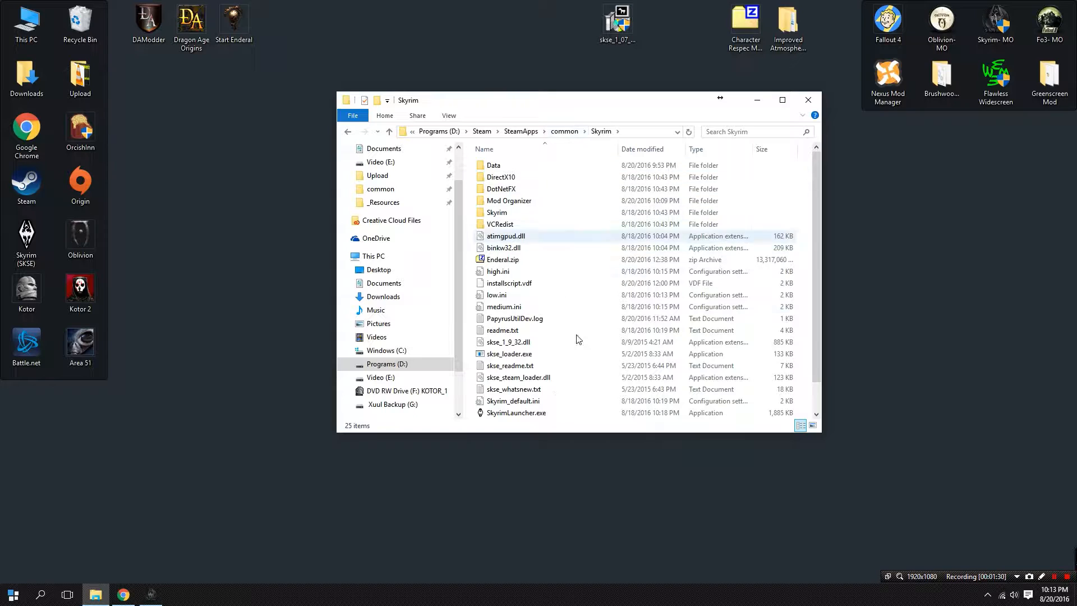
{"action": "double_click", "coordinate": [530, 166]}
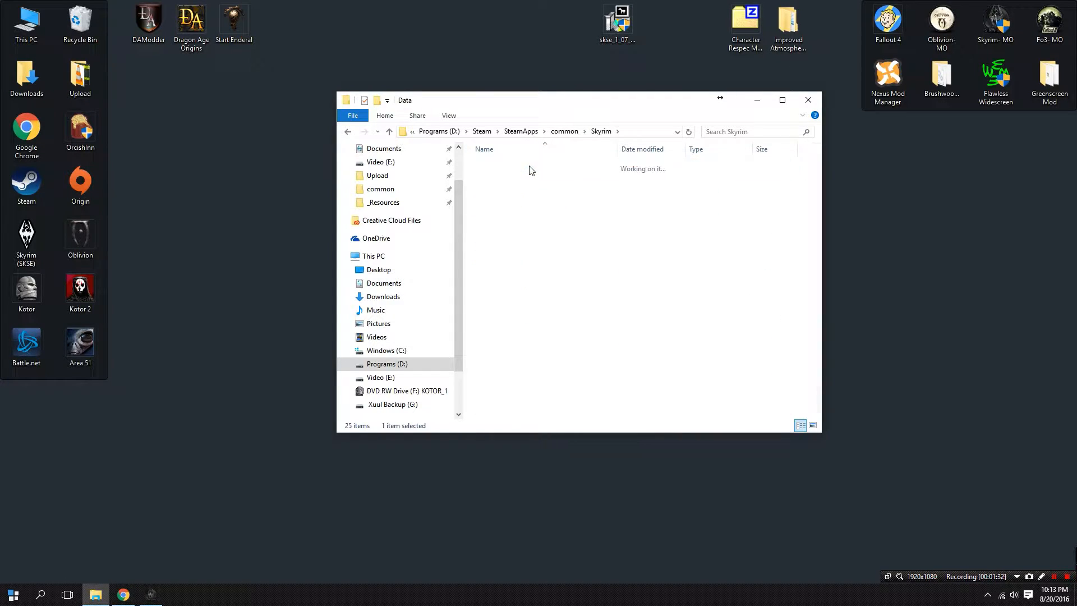
{"action": "left_click", "coordinate": [599, 131]}
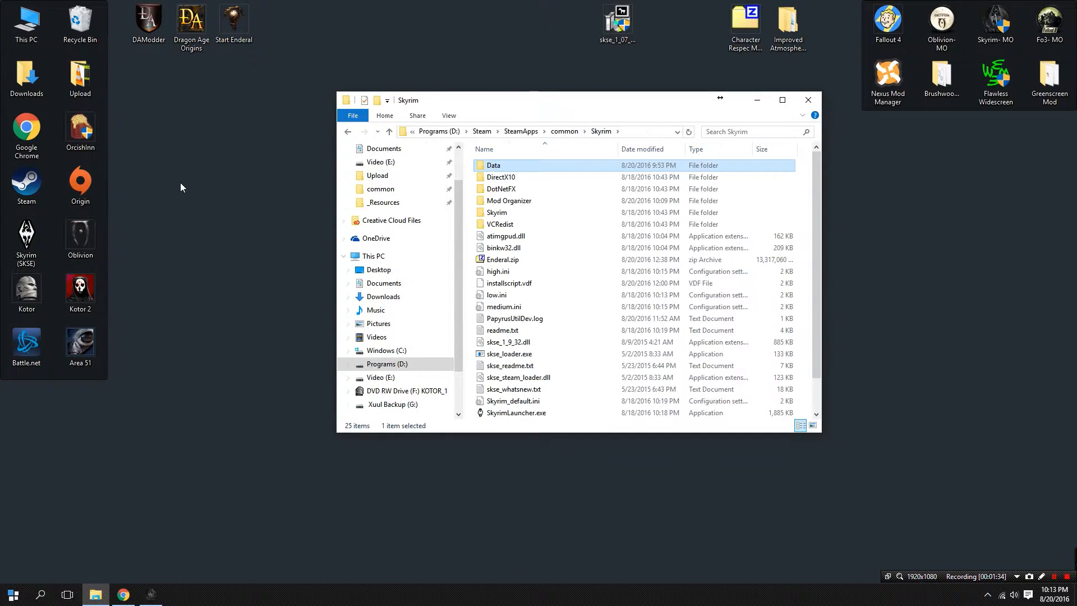
Step: In Steam, verify the integrity of The Elder Scrolls V: Skyrim's game cache, and launch the game
{"action": "left_click", "coordinate": [26, 185]}
{"action": "double_click", "coordinate": [26, 185]}
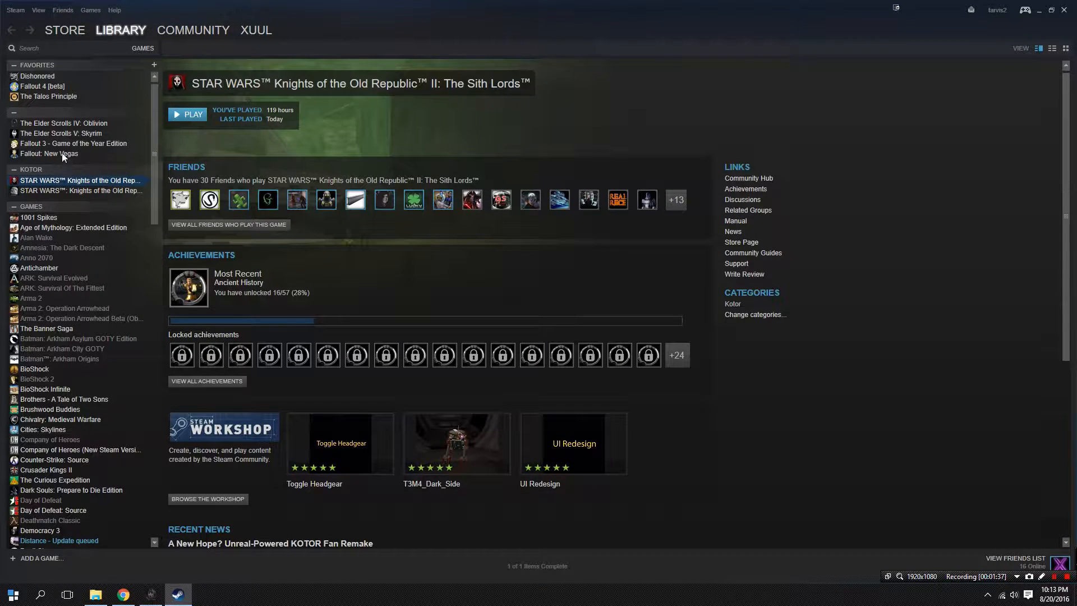
{"action": "left_click", "coordinate": [76, 133]}
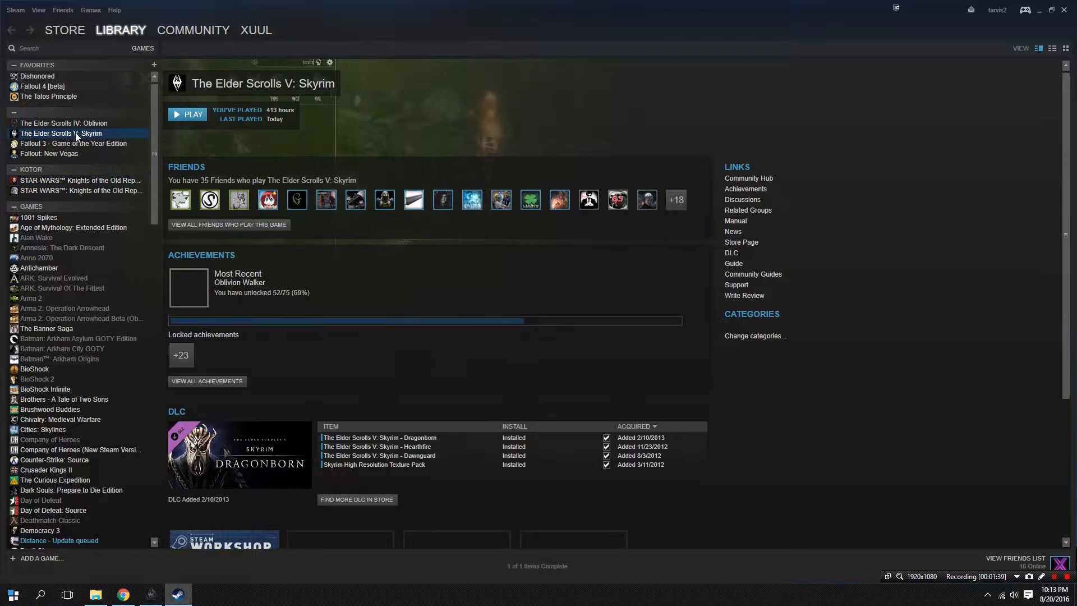
{"action": "right_click", "coordinate": [75, 133]}
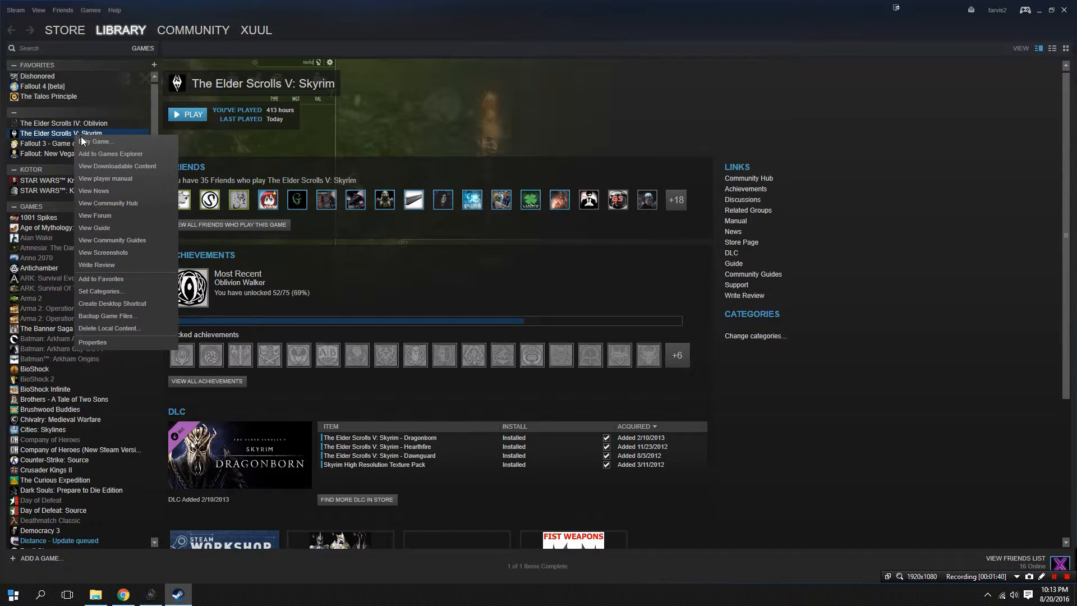
{"action": "left_click", "coordinate": [110, 340]}
{"action": "left_click", "coordinate": [496, 146]}
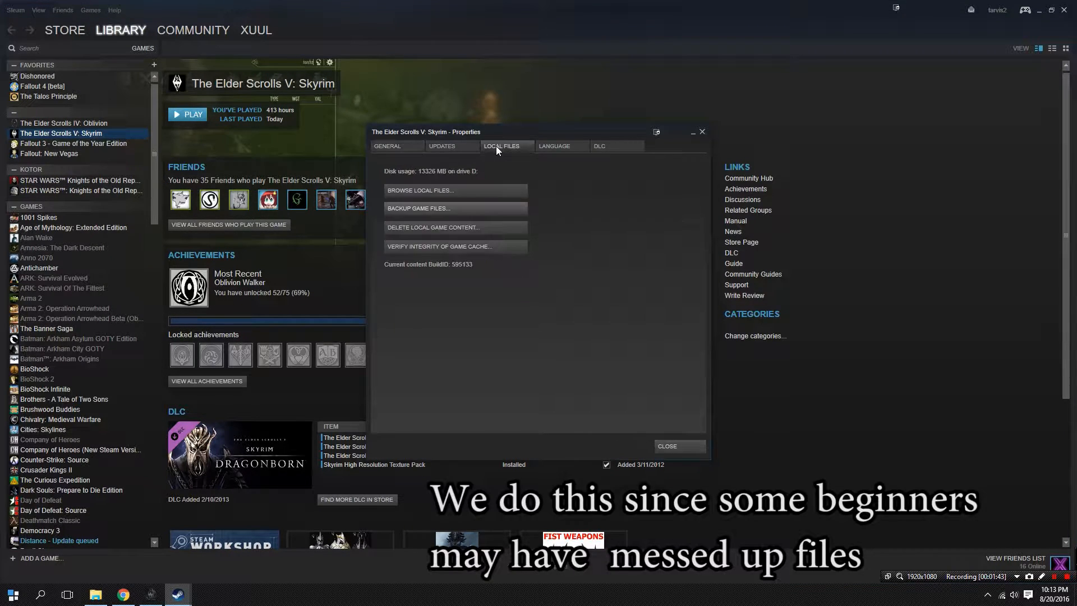
{"action": "left_click", "coordinate": [478, 248]}
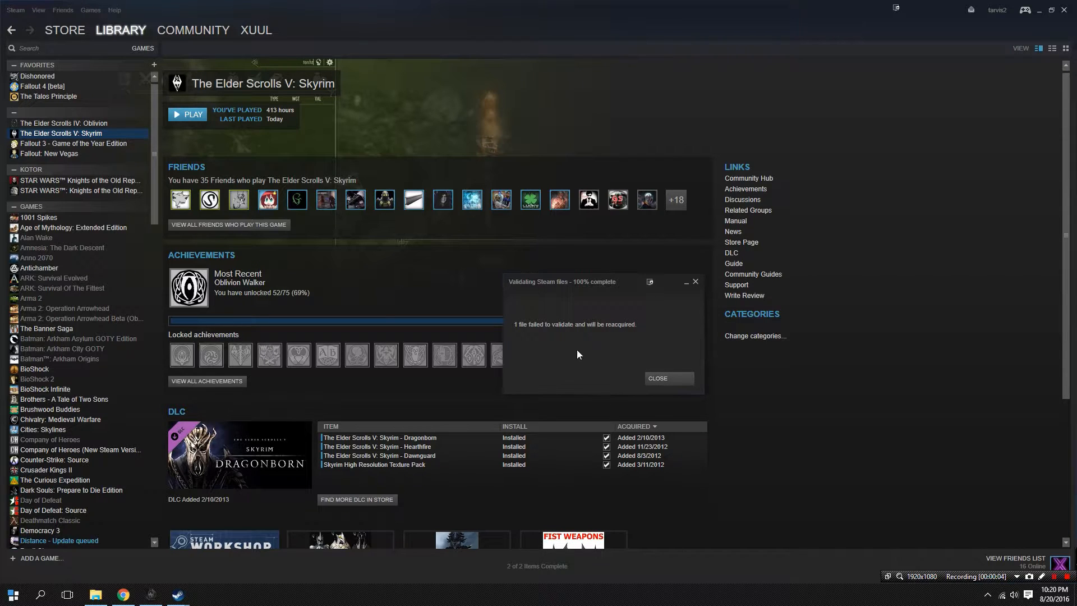
{"action": "left_click", "coordinate": [665, 379]}
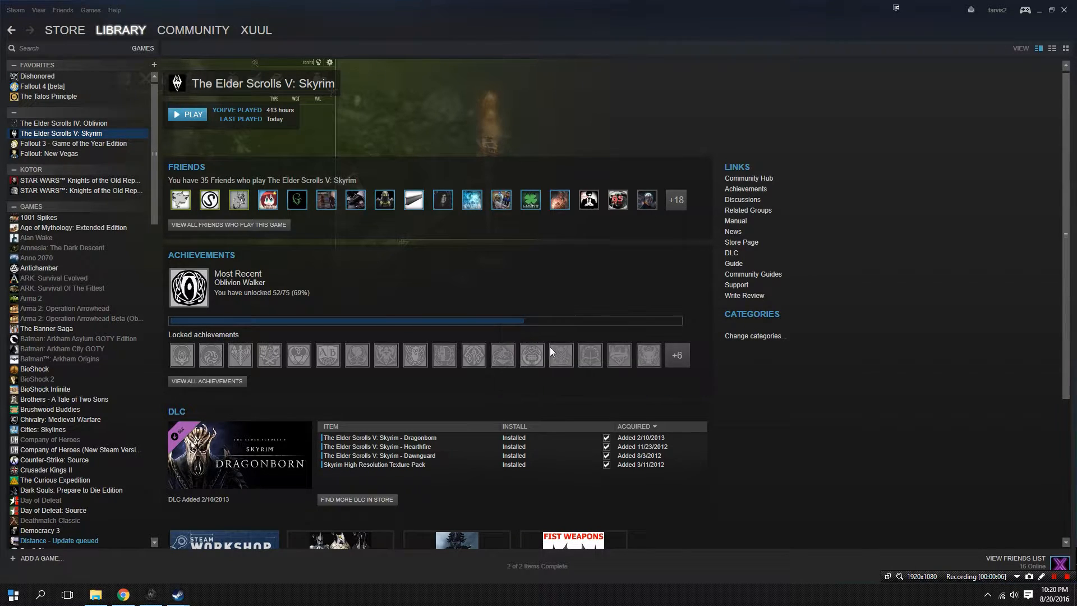
{"action": "left_click", "coordinate": [196, 119]}
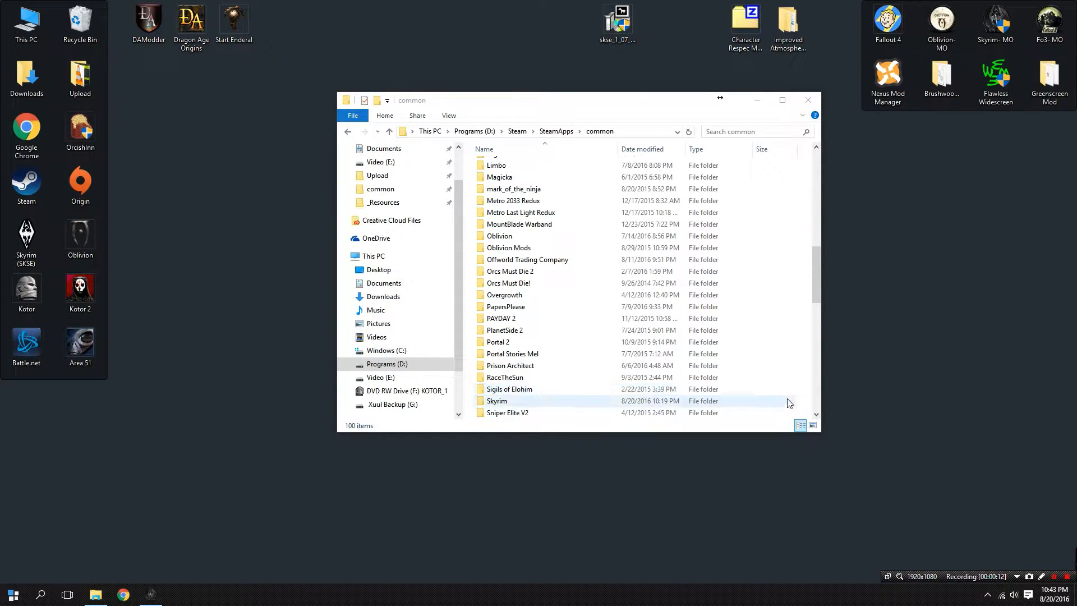
Step: Create a new folder named Skyrim_Copy in the SteamApps\common folder
{"action": "right_click", "coordinate": [772, 402]}
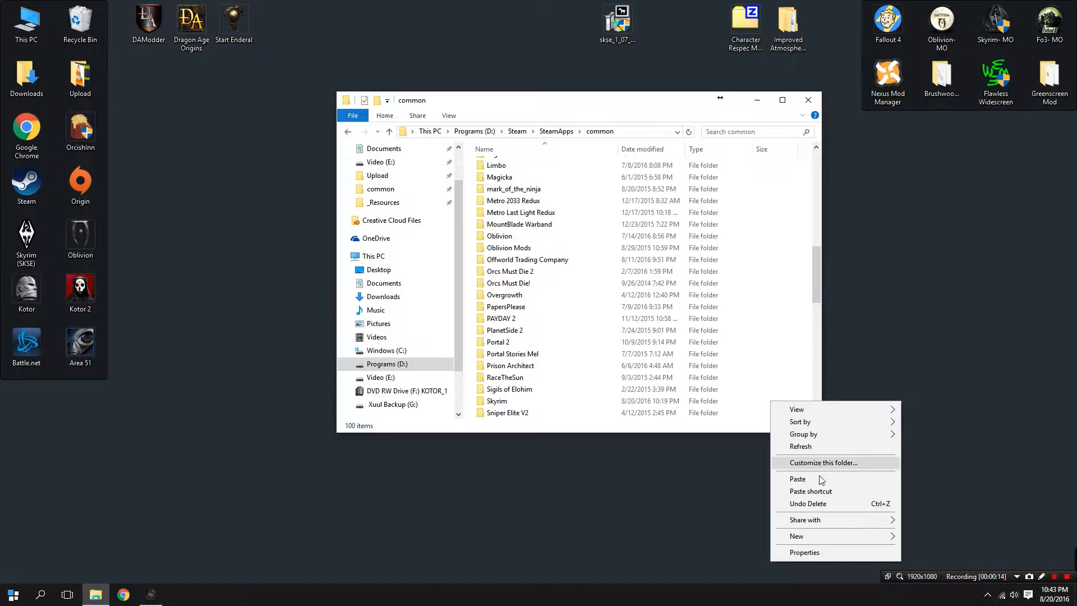
{"action": "mouse_move", "coordinate": [829, 534]}
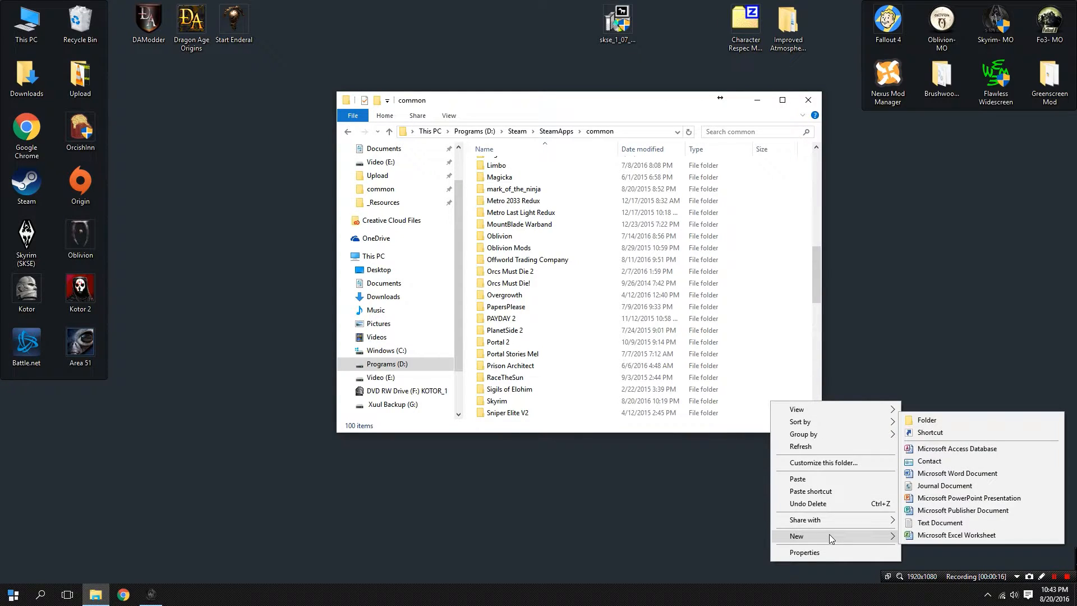
{"action": "left_click", "coordinate": [950, 420]}
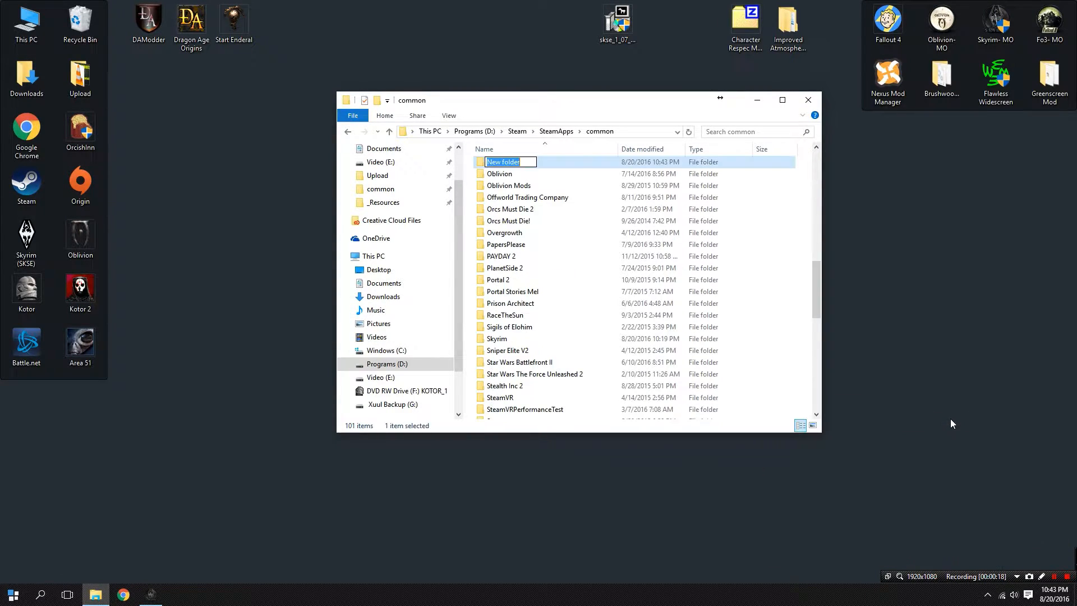
{"action": "type", "text": "Skyrim_Copy"}
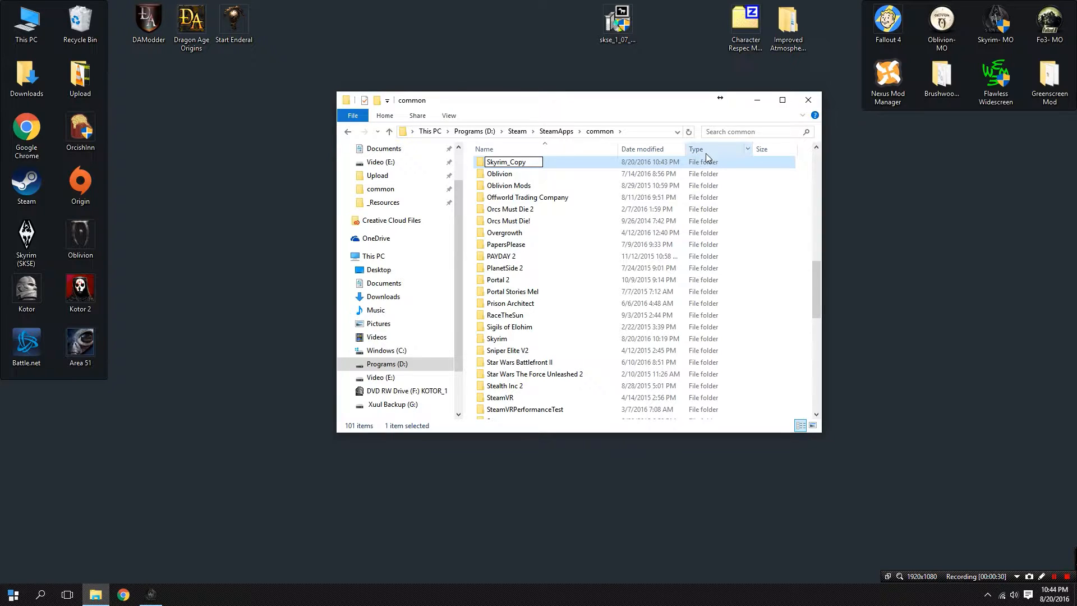
{"action": "key", "text": "Return"}
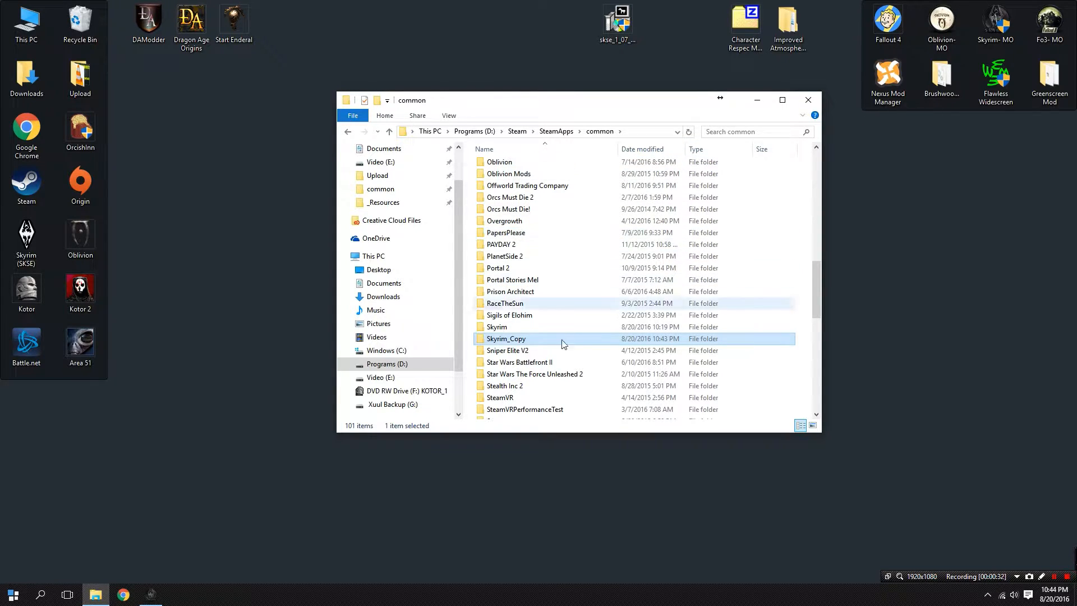
Step: Open the empty Skyrim_Copy folder and the SKSE shortcut's file location in separate windows, arranged side by side
{"action": "double_click", "coordinate": [522, 339]}
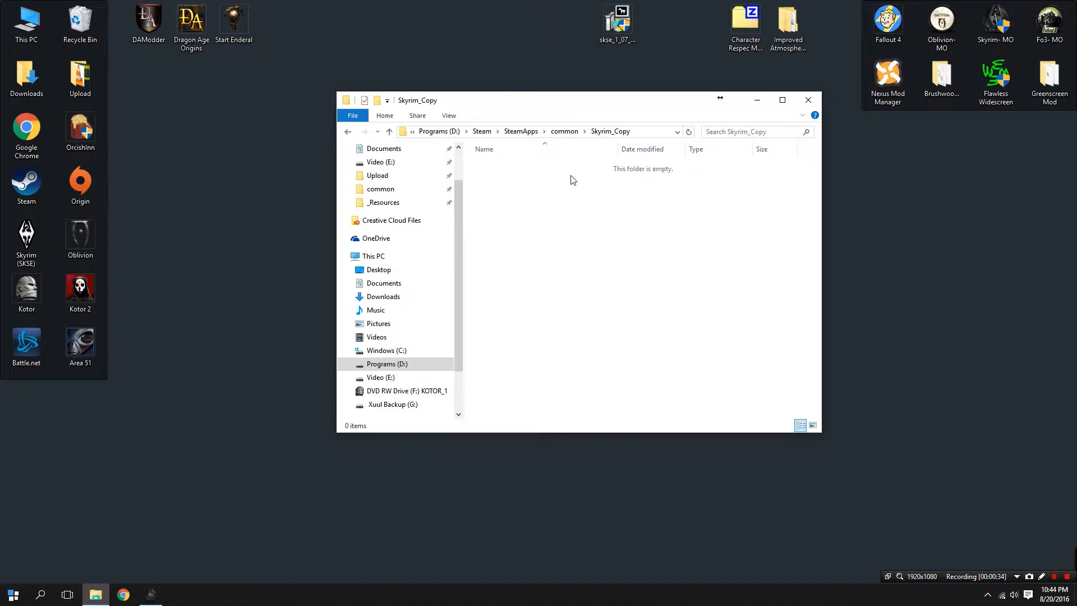
{"action": "left_click_drag", "start_coordinate": [678, 100], "coordinate": [876, 127]}
{"action": "right_click", "coordinate": [34, 234]}
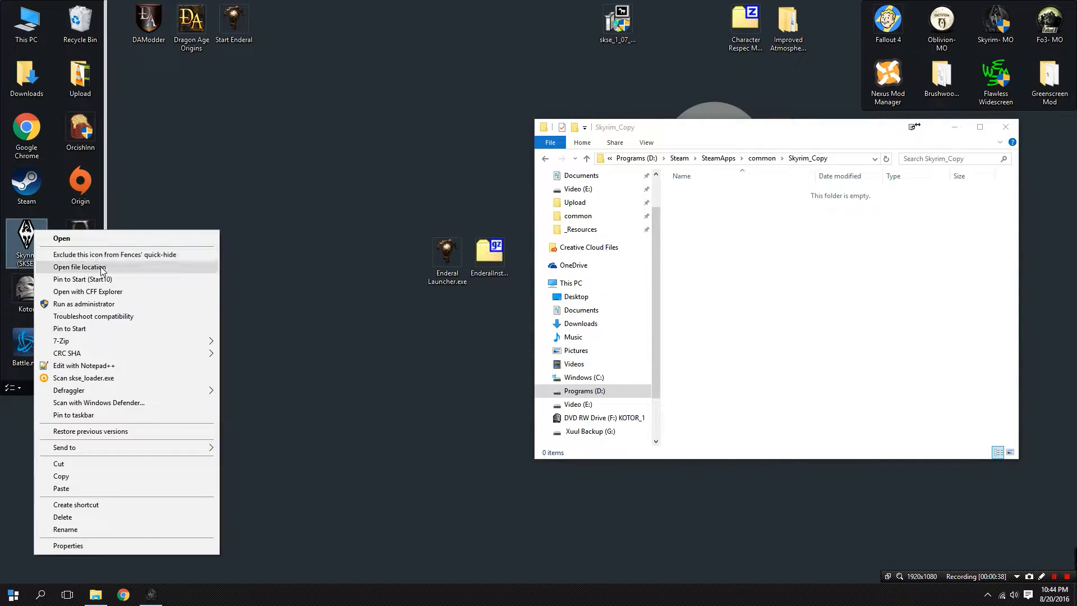
{"action": "left_click", "coordinate": [89, 263]}
{"action": "left_click_drag", "start_coordinate": [822, 155], "coordinate": [323, 150]}
{"action": "left_click_drag", "start_coordinate": [732, 127], "coordinate": [770, 145]}
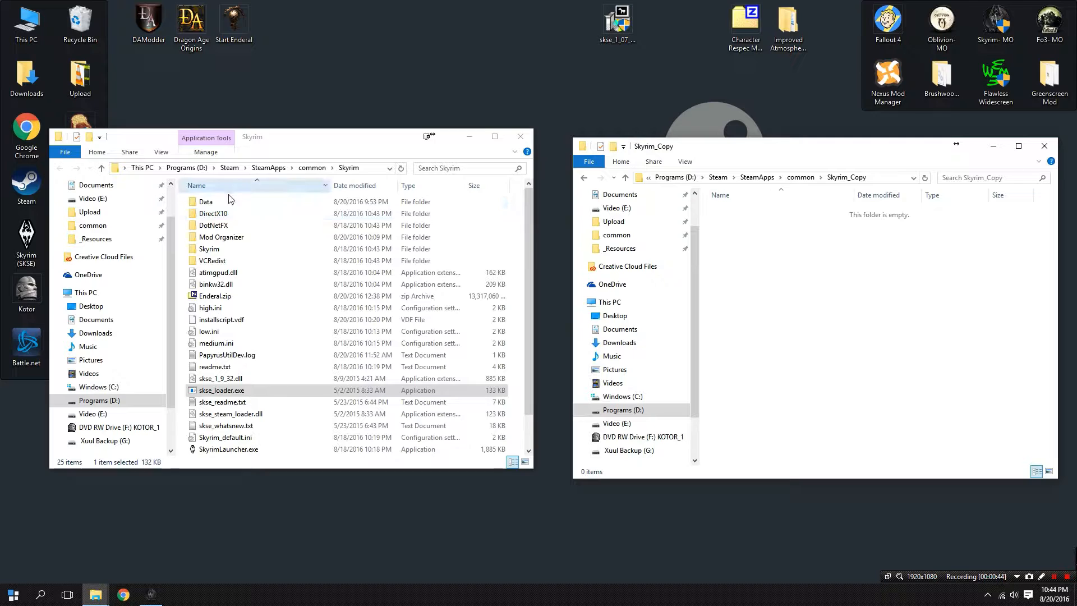
Step: Copy everything in the Skyrim game folder except the Mod Organizer folder and Enderal.zip to the clipboard
{"action": "left_click", "coordinate": [200, 203]}
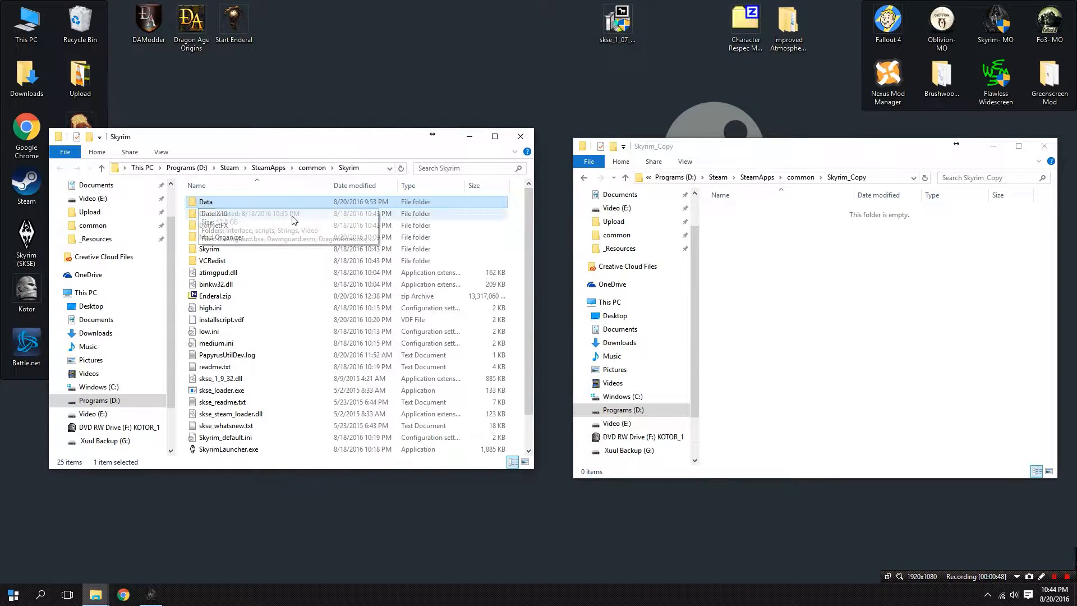
{"action": "key", "text": "ctrl+a"}
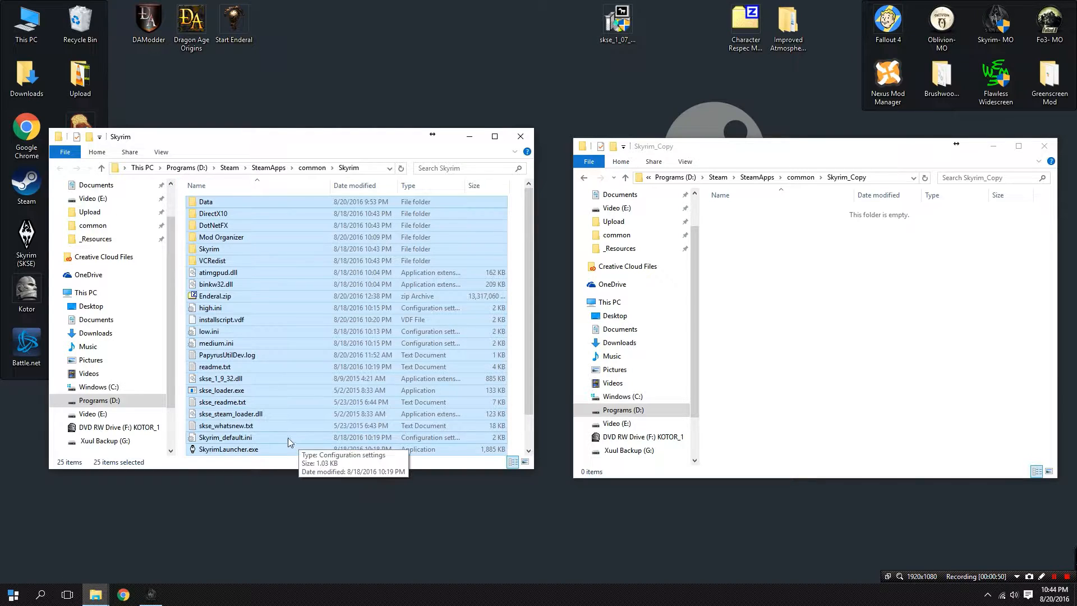
{"action": "scroll", "coordinate": [286, 432], "scroll_direction": "down", "scroll_amount": 1}
{"action": "scroll", "coordinate": [288, 193], "scroll_direction": "up", "scroll_amount": 1}
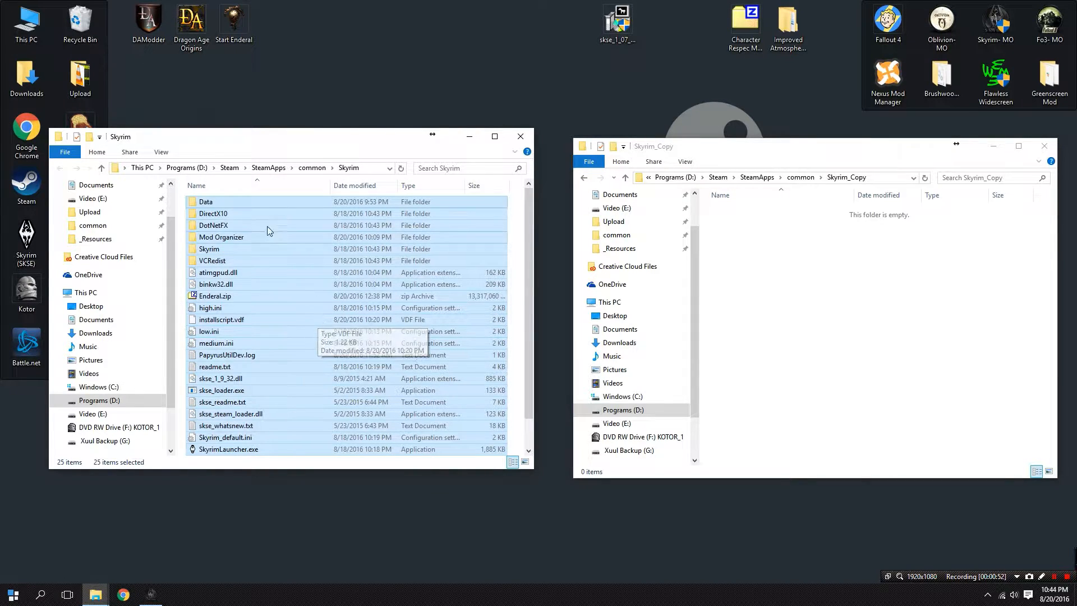
{"action": "left_click", "coordinate": [228, 239], "text": "ctrl"}
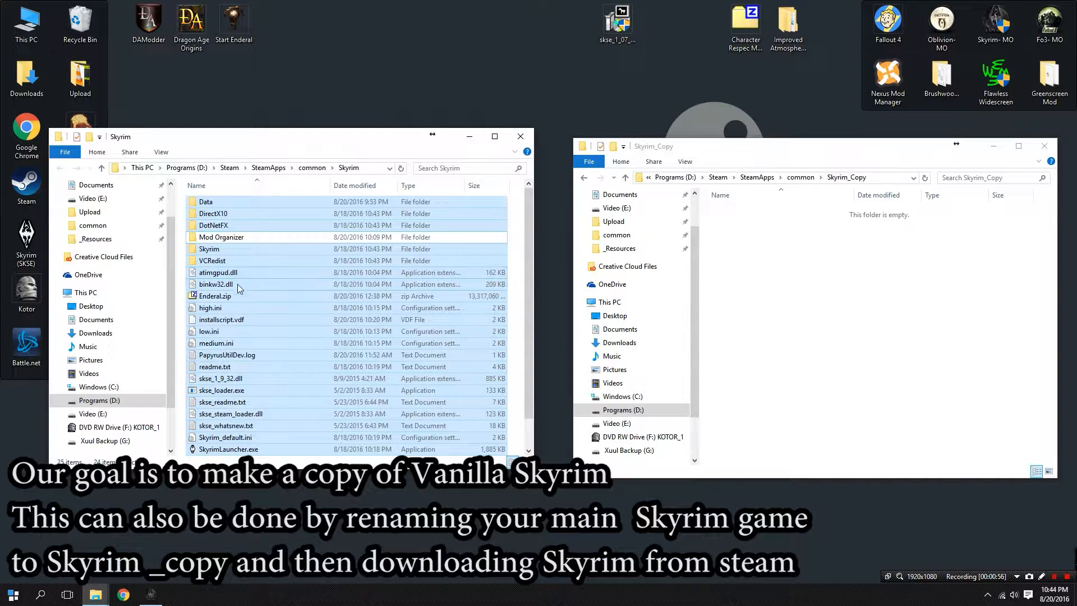
{"action": "left_click", "coordinate": [226, 298], "text": "ctrl"}
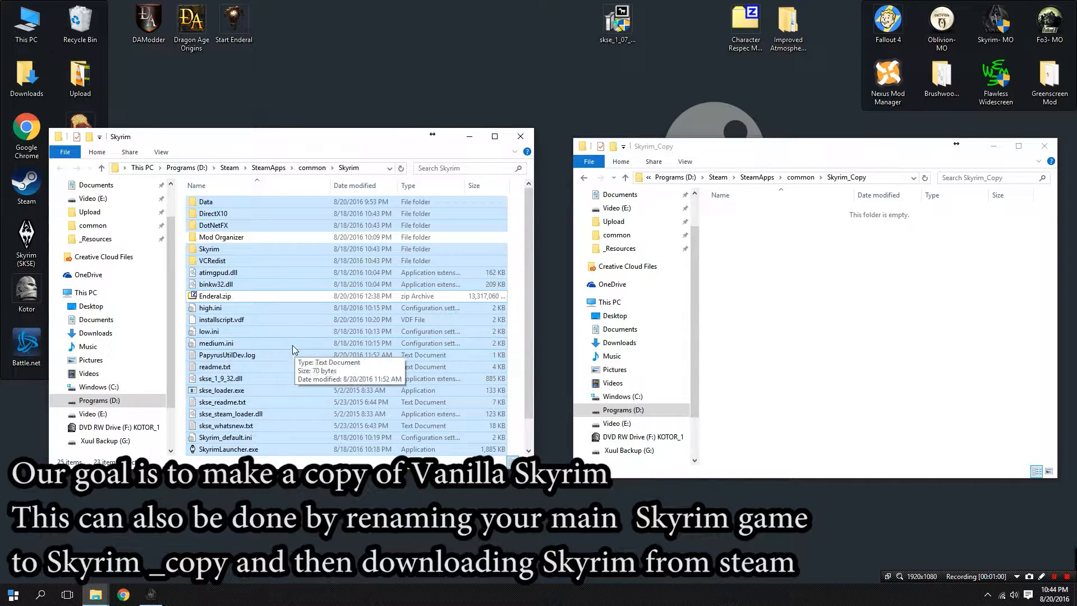
{"action": "scroll", "coordinate": [290, 344], "scroll_direction": "down", "scroll_amount": 1}
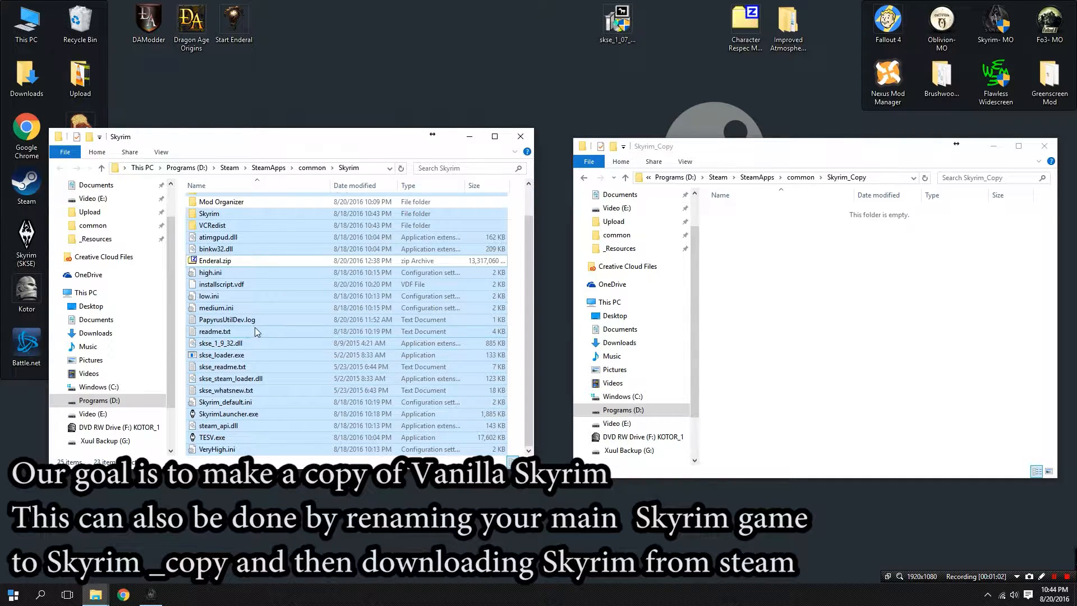
{"action": "scroll", "coordinate": [213, 303], "scroll_direction": "up", "scroll_amount": 1}
{"action": "scroll", "coordinate": [216, 304], "scroll_direction": "down", "scroll_amount": 1}
{"action": "scroll", "coordinate": [220, 305], "scroll_direction": "up", "scroll_amount": 1}
{"action": "left_click", "coordinate": [218, 297], "text": "ctrl"}
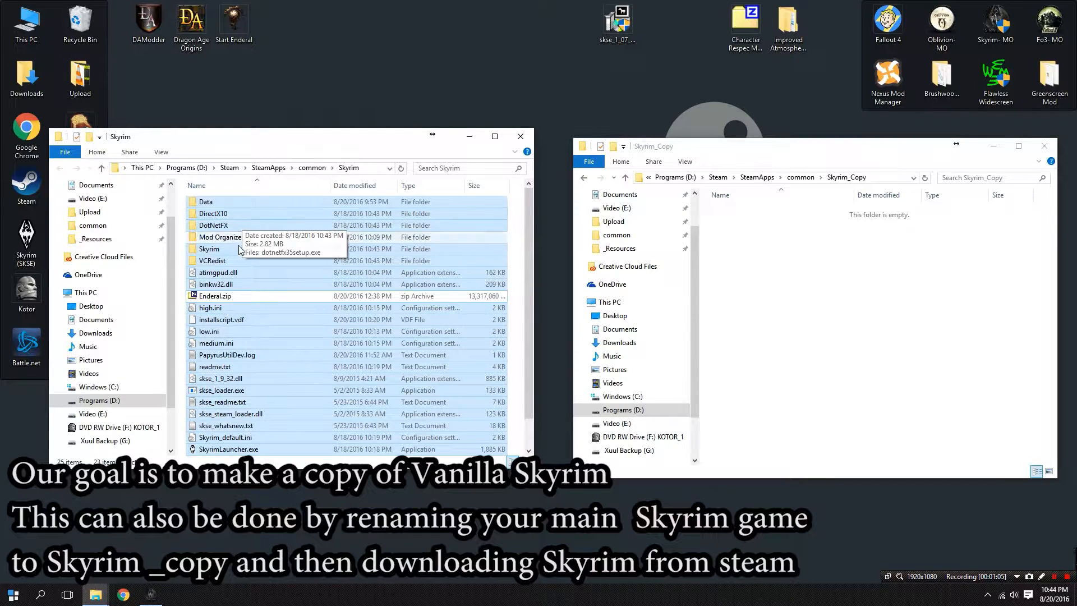
{"action": "left_click", "coordinate": [249, 238], "text": "ctrl"}
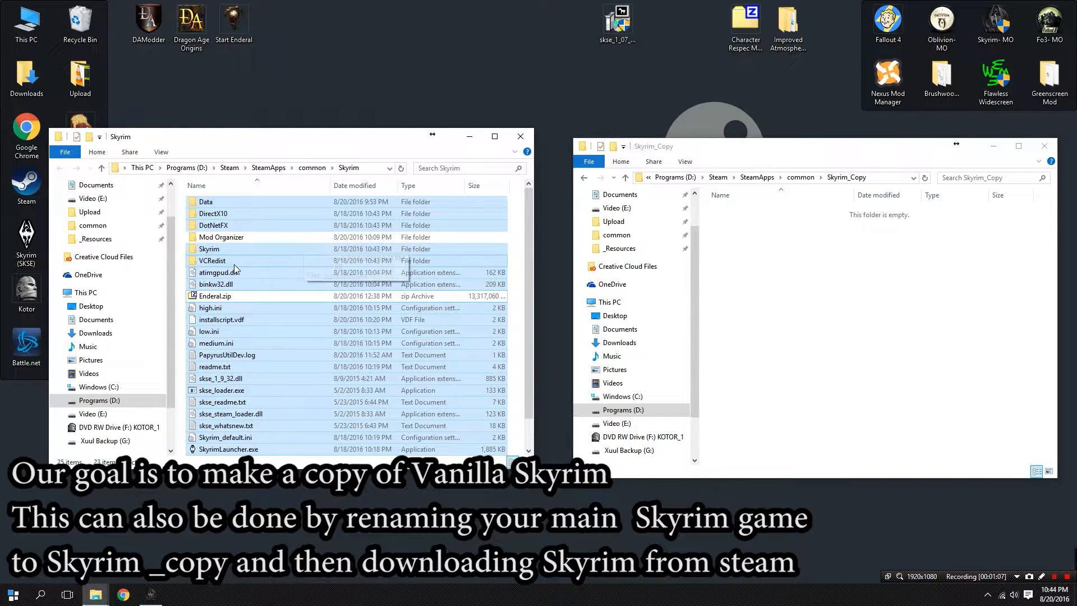
{"action": "left_click_drag", "start_coordinate": [232, 264], "coordinate": [775, 286]}
{"action": "left_click_drag", "start_coordinate": [775, 288], "coordinate": [372, 260]}
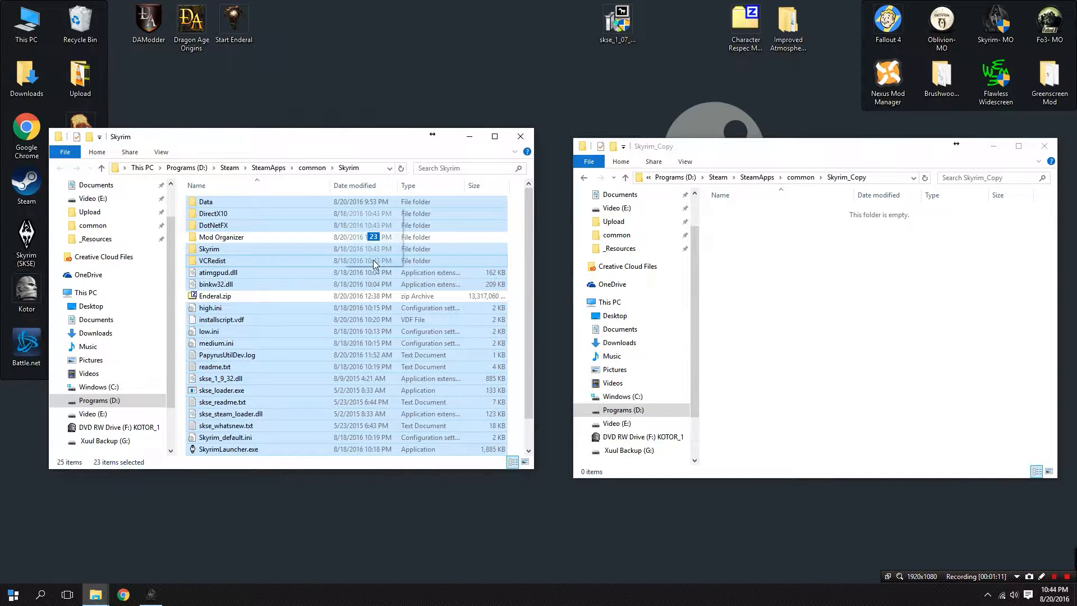
{"action": "right_click", "coordinate": [365, 259]}
{"action": "left_click", "coordinate": [426, 424]}
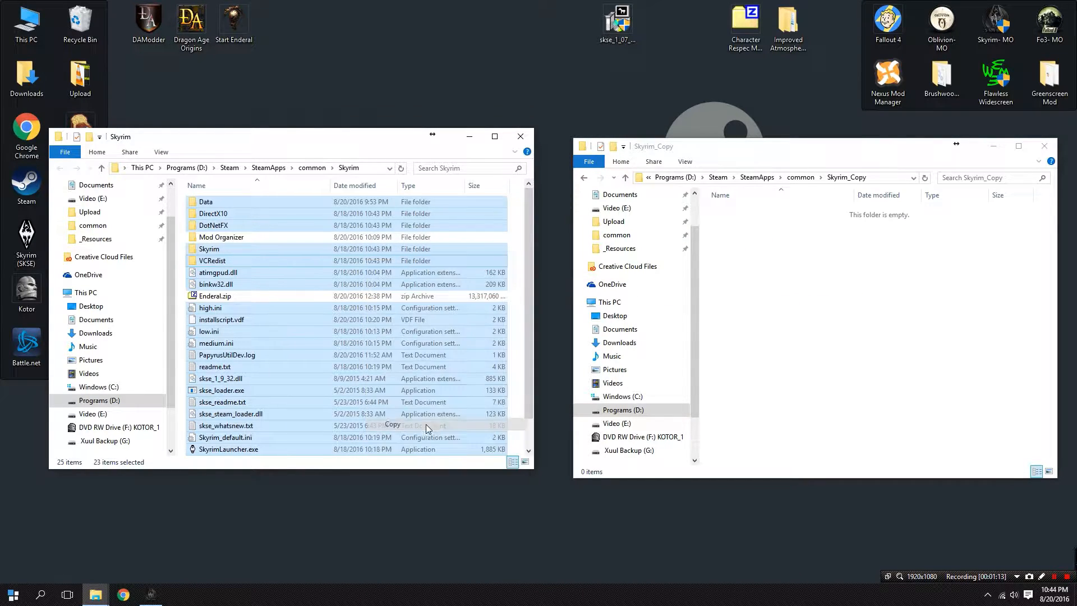
Step: Paste the copied vanilla Skyrim files into the Skyrim_Copy folder
{"action": "right_click", "coordinate": [769, 295]}
{"action": "left_click", "coordinate": [813, 373]}
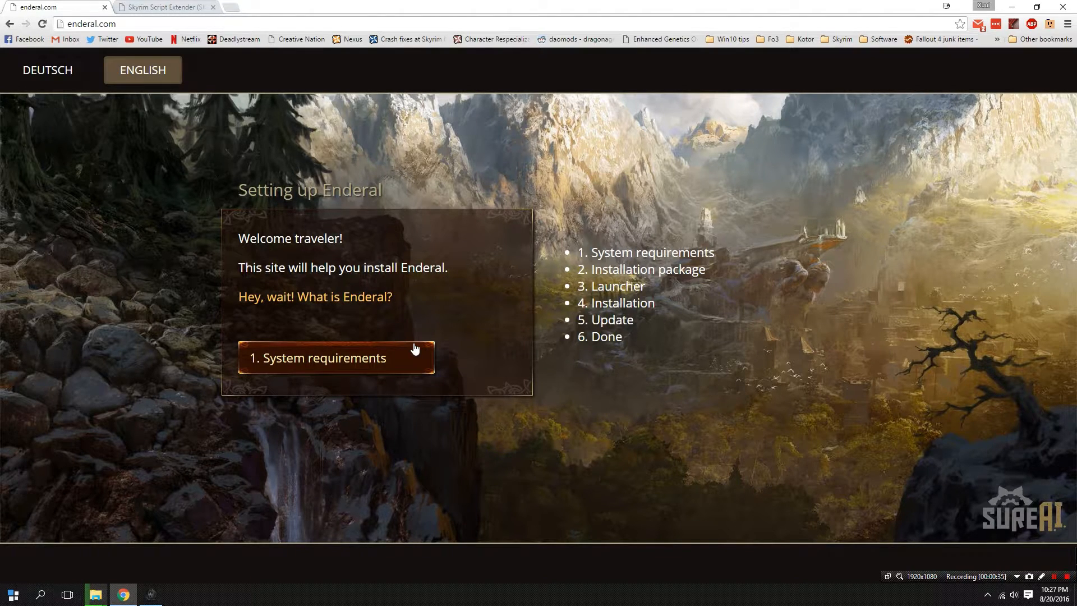
Step: On enderal.com, go to the installation package page, open its NexusMods.com download in a new tab and show the mod's files
{"action": "left_click", "coordinate": [399, 361]}
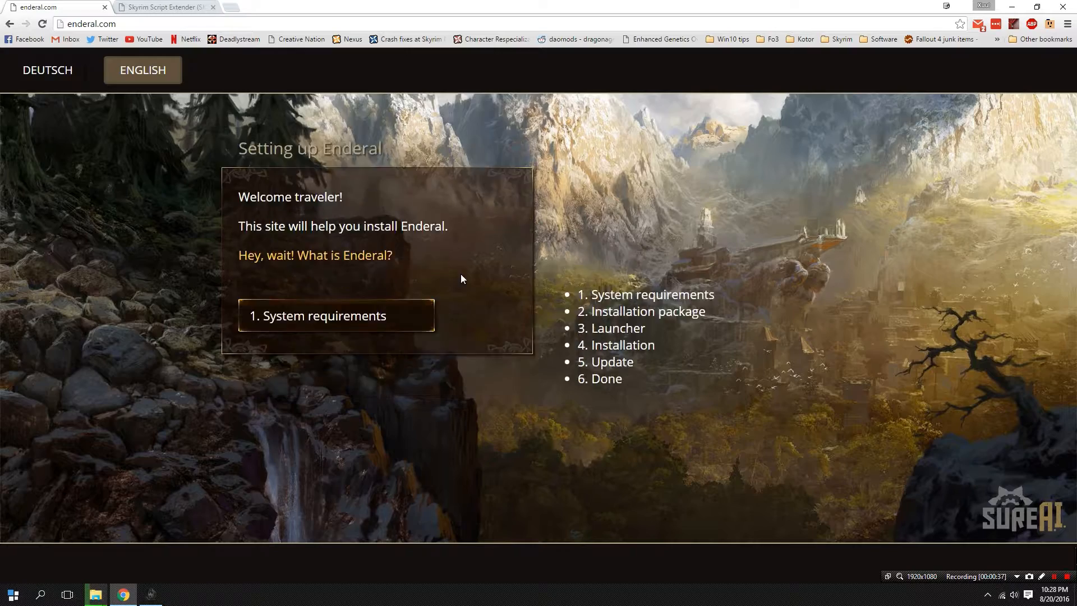
{"action": "left_click", "coordinate": [426, 373]}
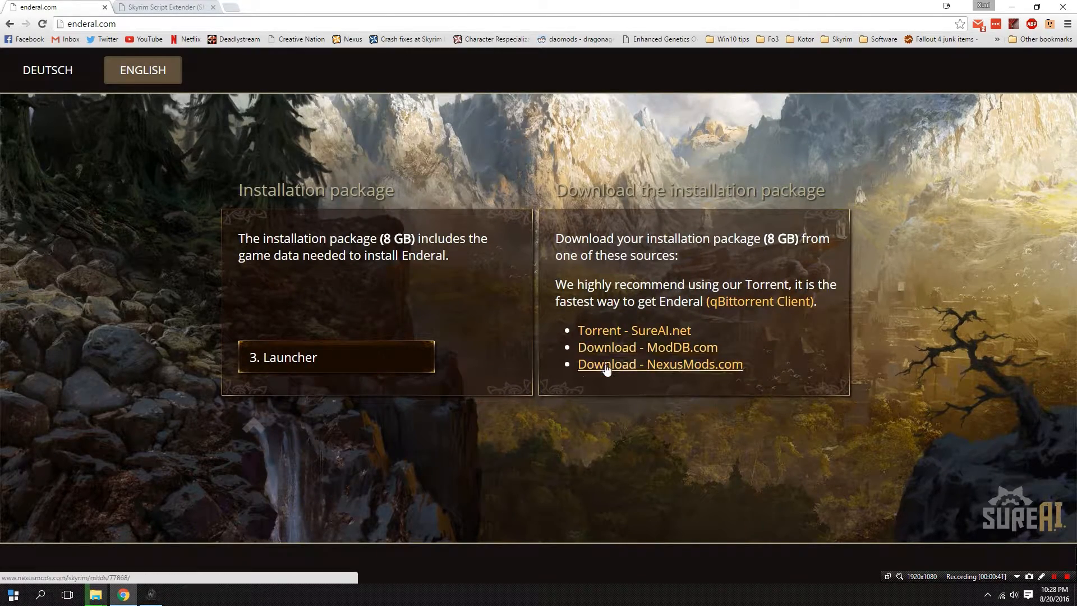
{"action": "right_click", "coordinate": [616, 365]}
{"action": "left_click", "coordinate": [634, 372]}
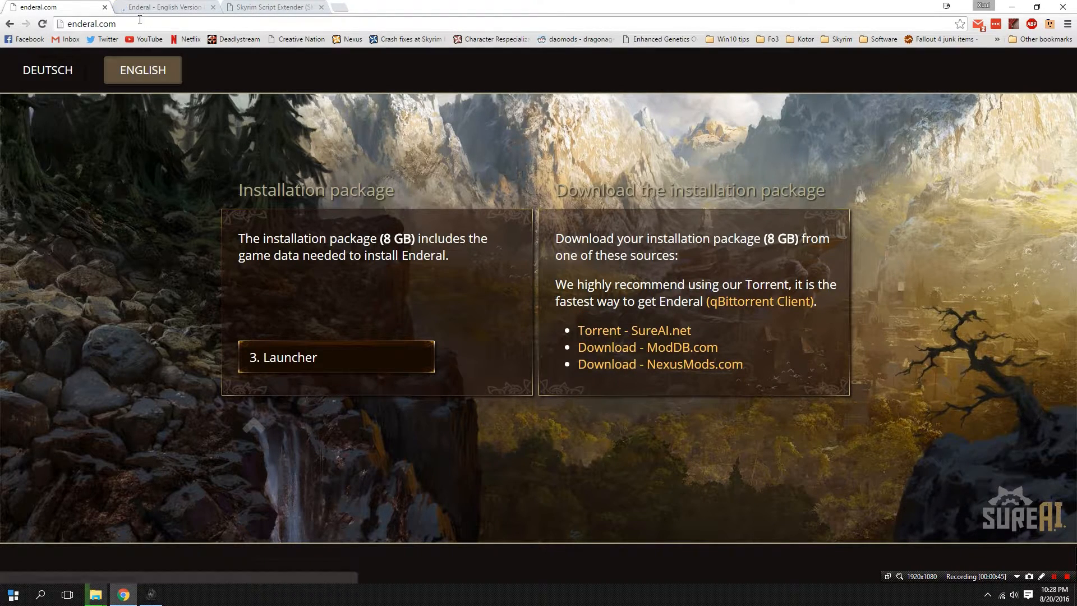
{"action": "left_click", "coordinate": [163, 7]}
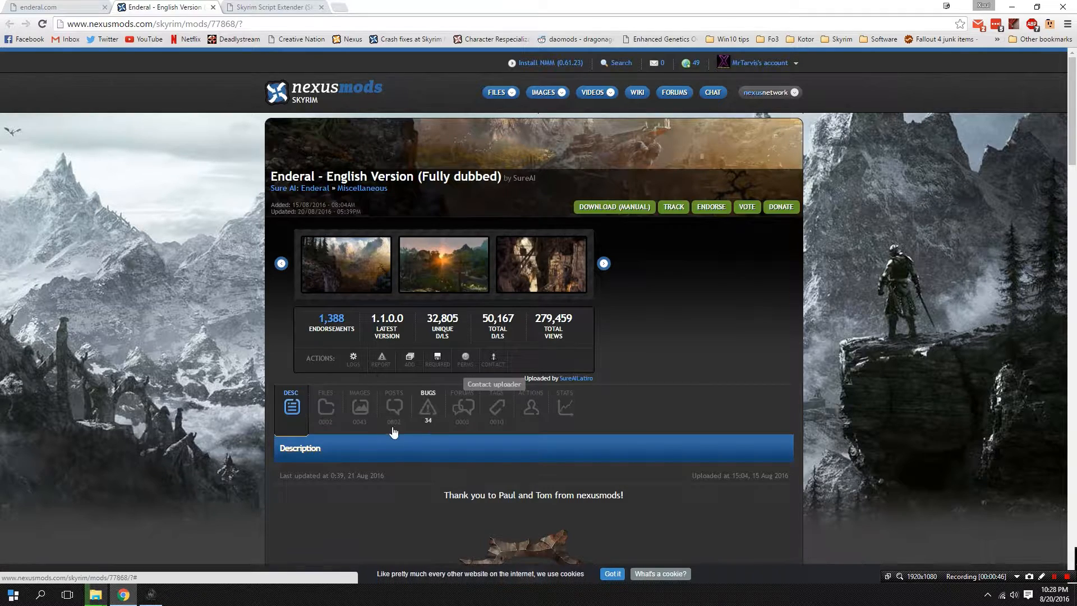
{"action": "left_click", "coordinate": [334, 412]}
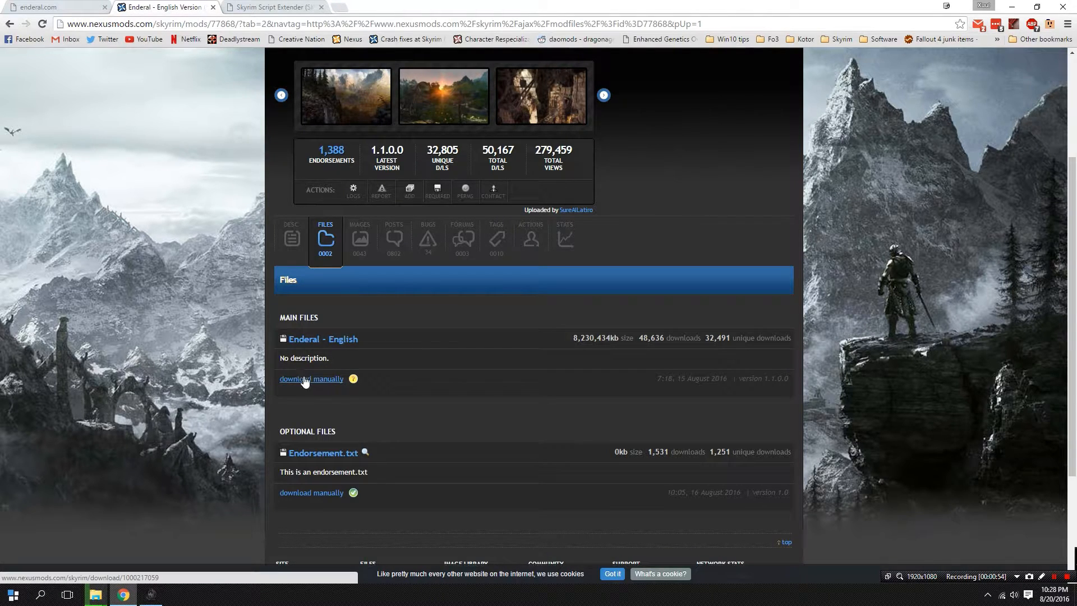
Step: Download the 32-bit Enderal Launcher from enderal.com, keep the file, and continue to the Installation instructions
{"action": "left_click", "coordinate": [63, 7]}
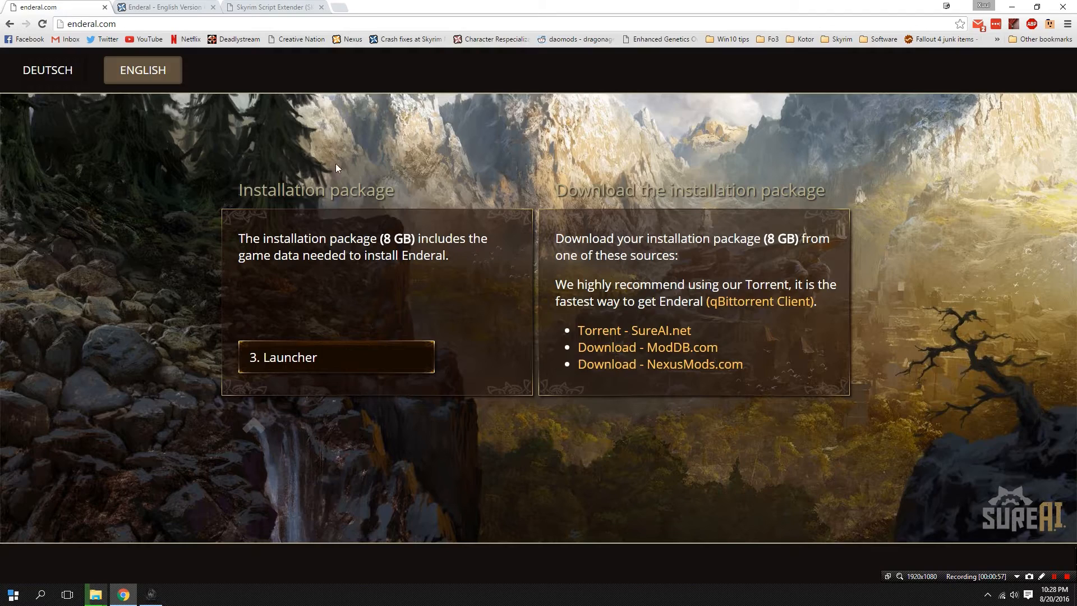
{"action": "left_click", "coordinate": [371, 365]}
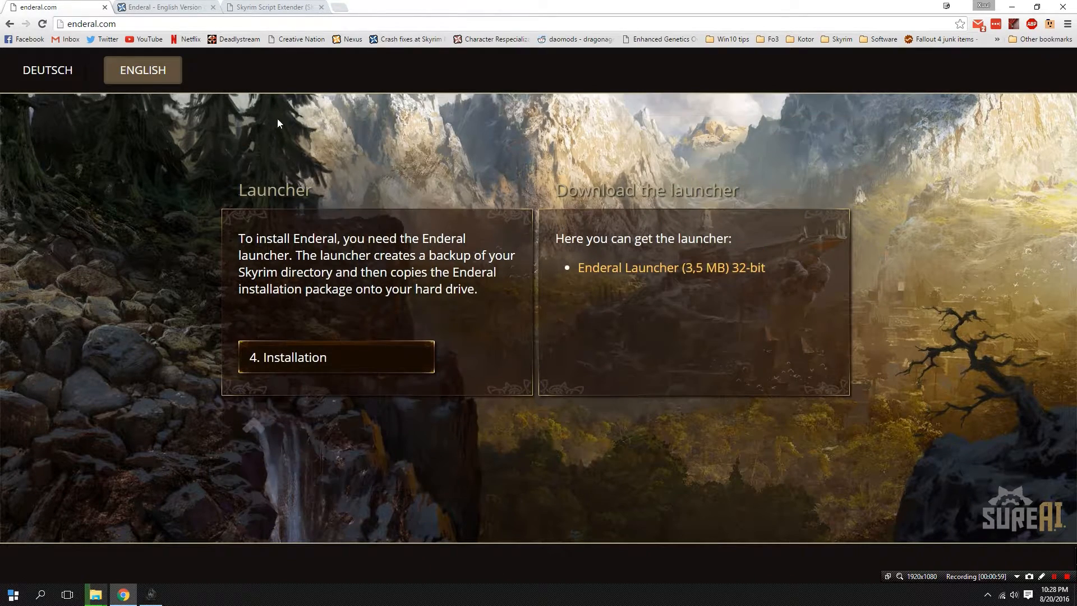
{"action": "right_click", "coordinate": [603, 277]}
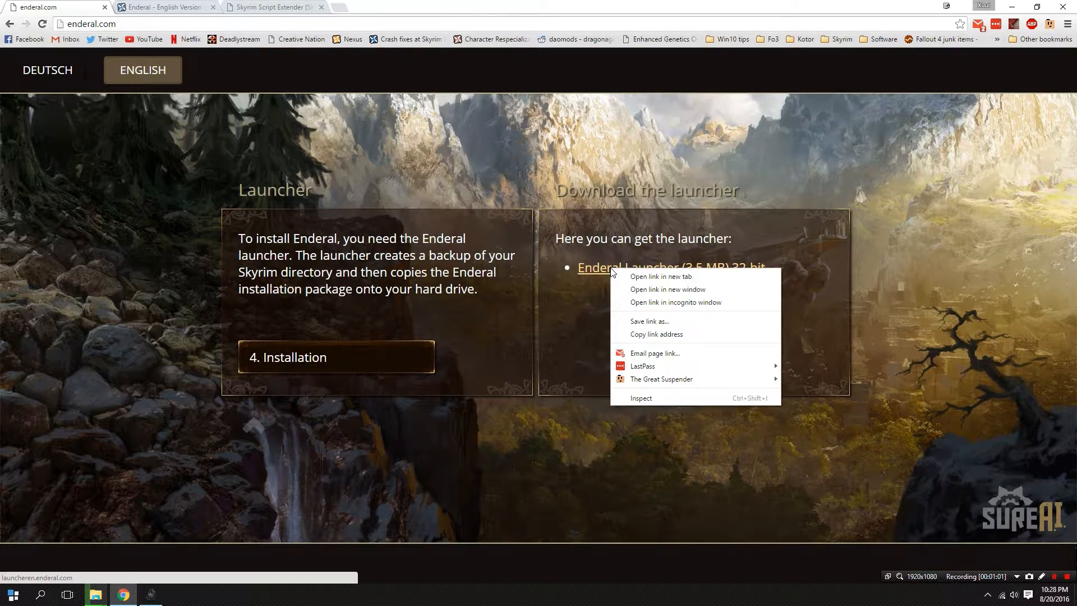
{"action": "left_click", "coordinate": [652, 277]}
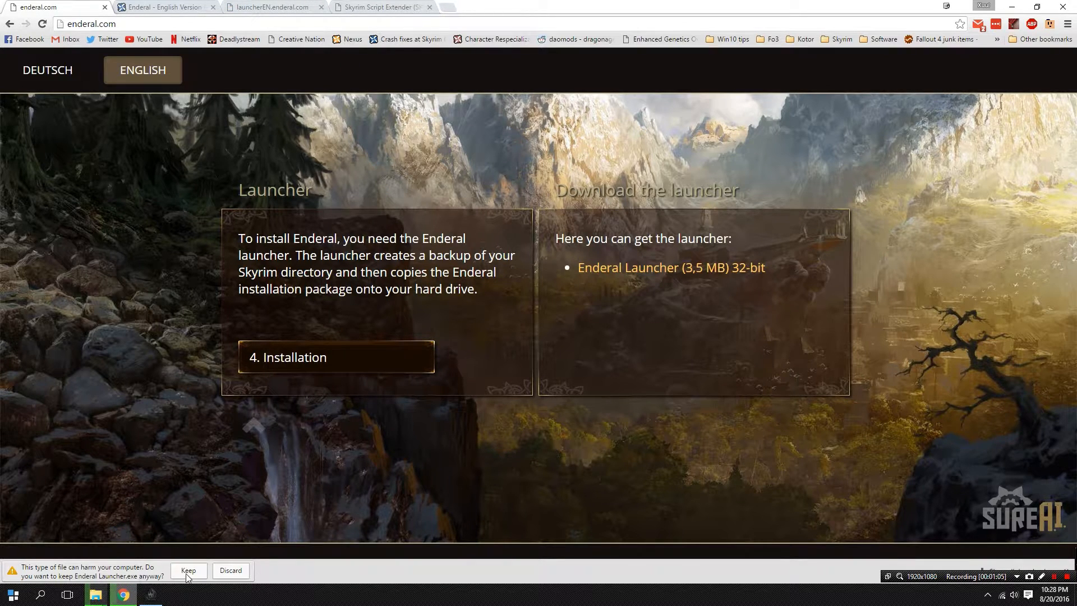
{"action": "left_click", "coordinate": [187, 571]}
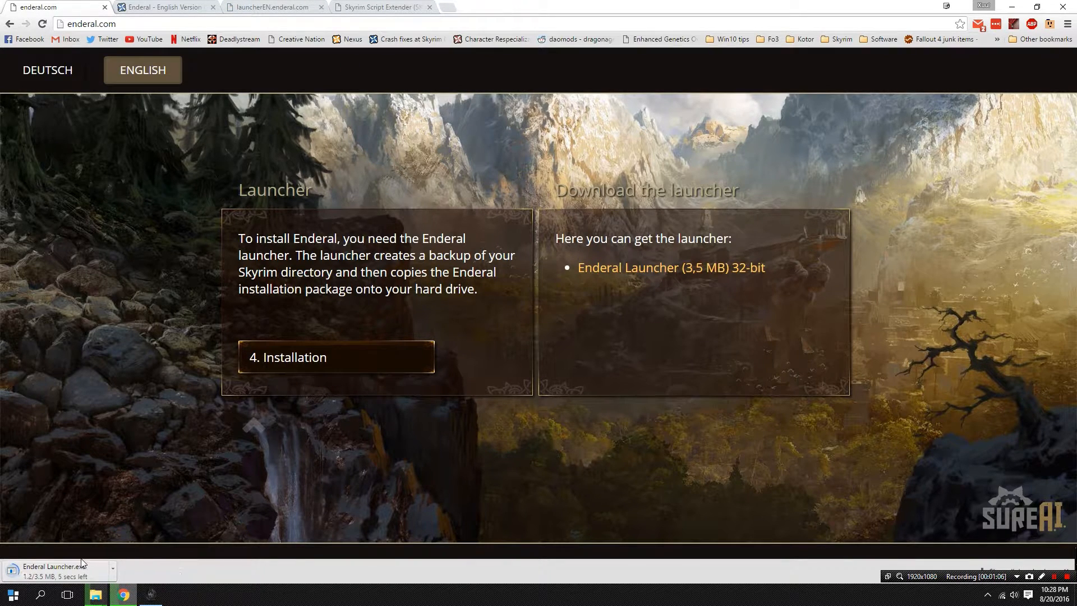
{"action": "left_click", "coordinate": [340, 358]}
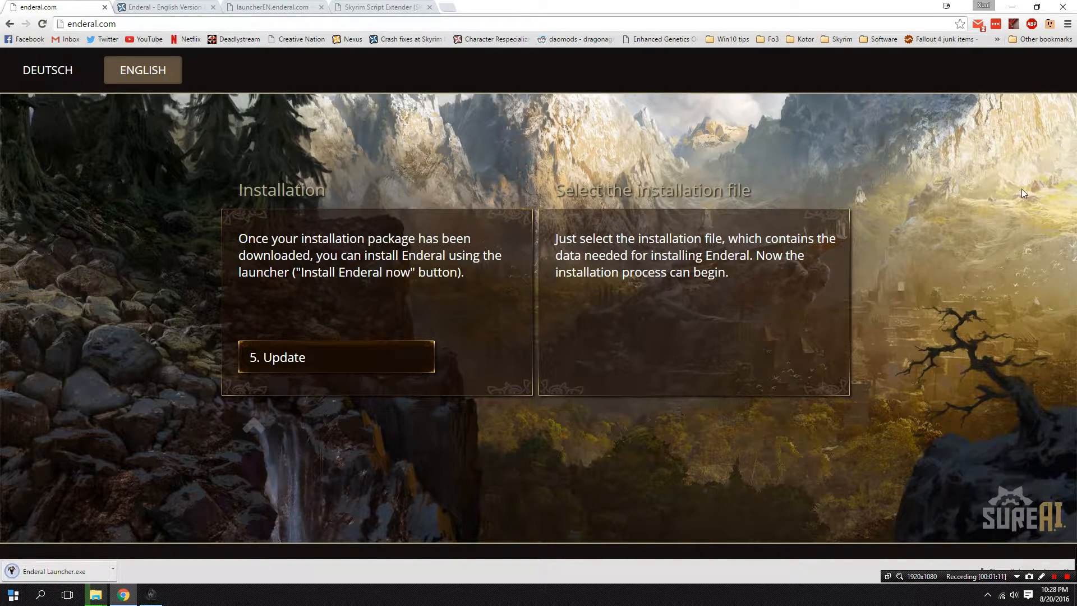
Step: Minimize the browser and place Enderal Launcher.exe beside the EnderalInstall_EN.gz package on the desktop
{"action": "left_click", "coordinate": [1012, 7]}
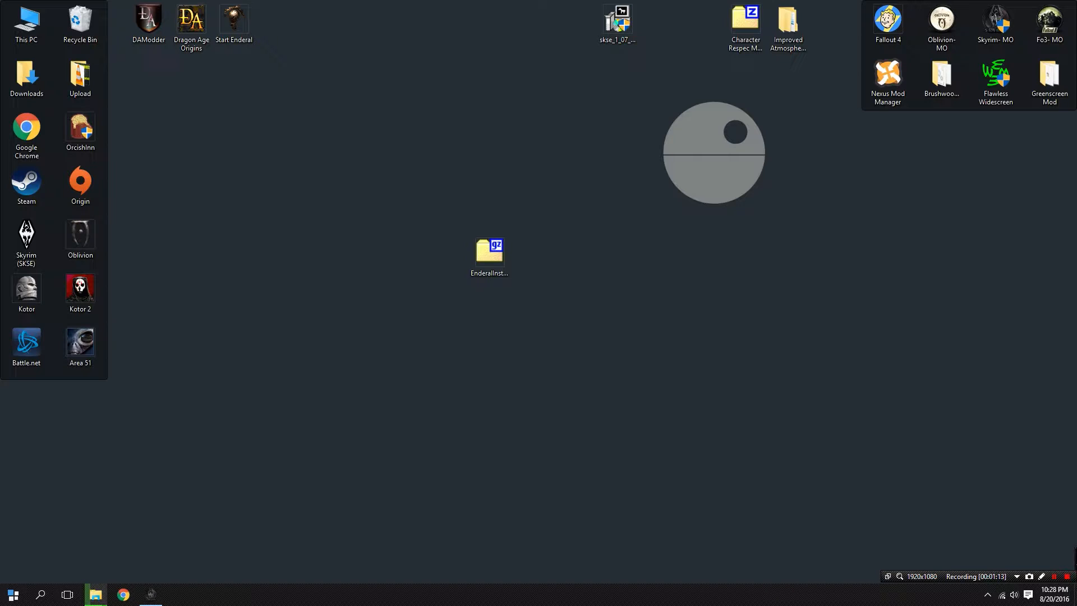
{"action": "left_click_drag", "start_coordinate": [601, 274], "coordinate": [443, 254]}
{"action": "left_click_drag", "start_coordinate": [449, 207], "coordinate": [445, 262]}
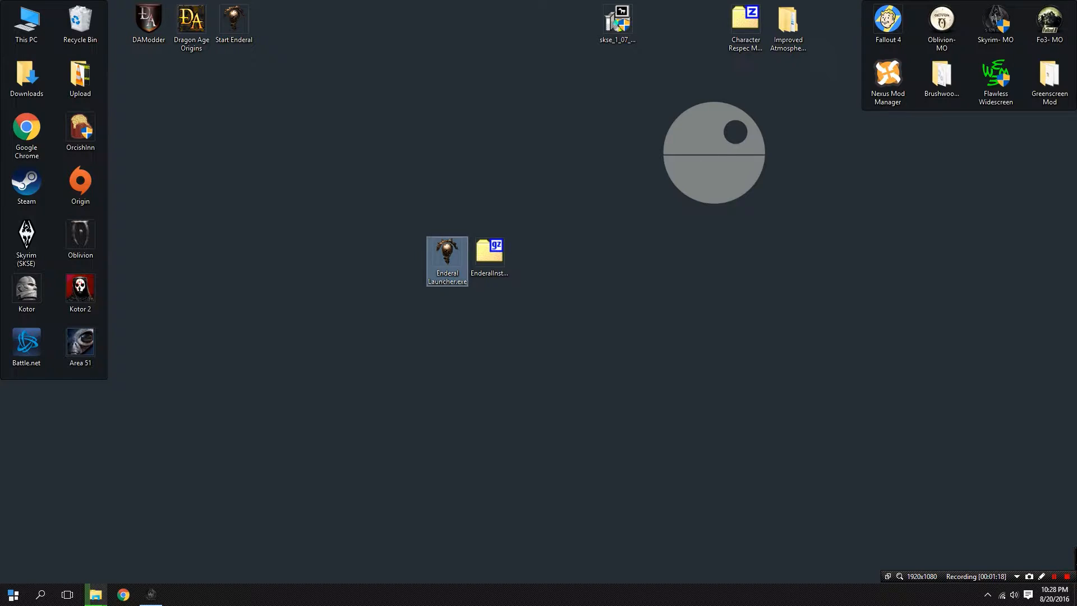
{"action": "left_click", "coordinate": [499, 259]}
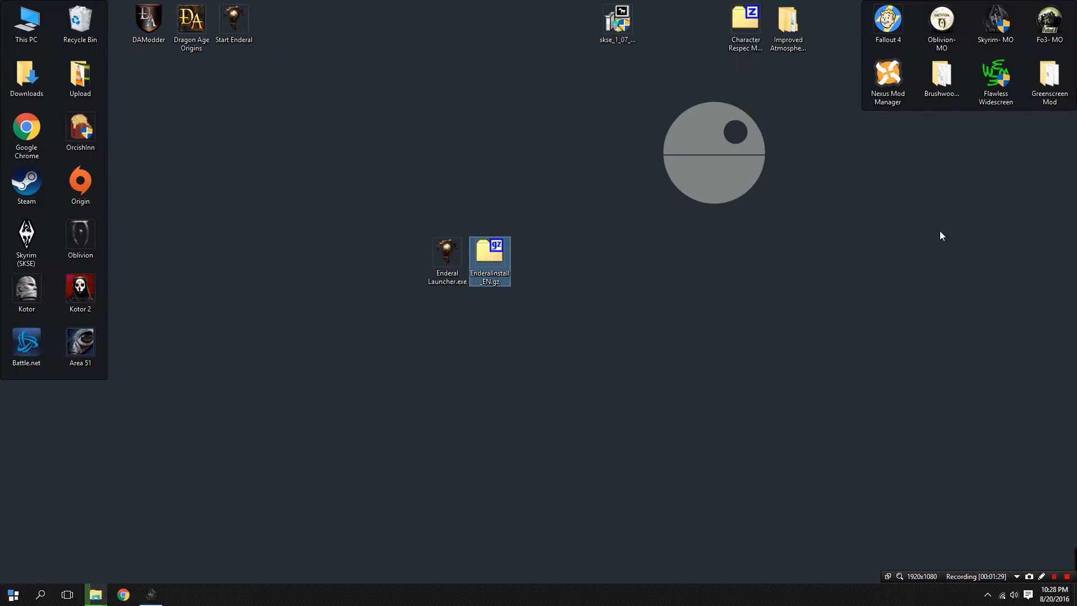
Step: Show the Skyrim and Skyrim_Copy folders in SteamApps\common in File Explorer
{"action": "left_click", "coordinate": [101, 595]}
{"action": "left_click", "coordinate": [149, 531]}
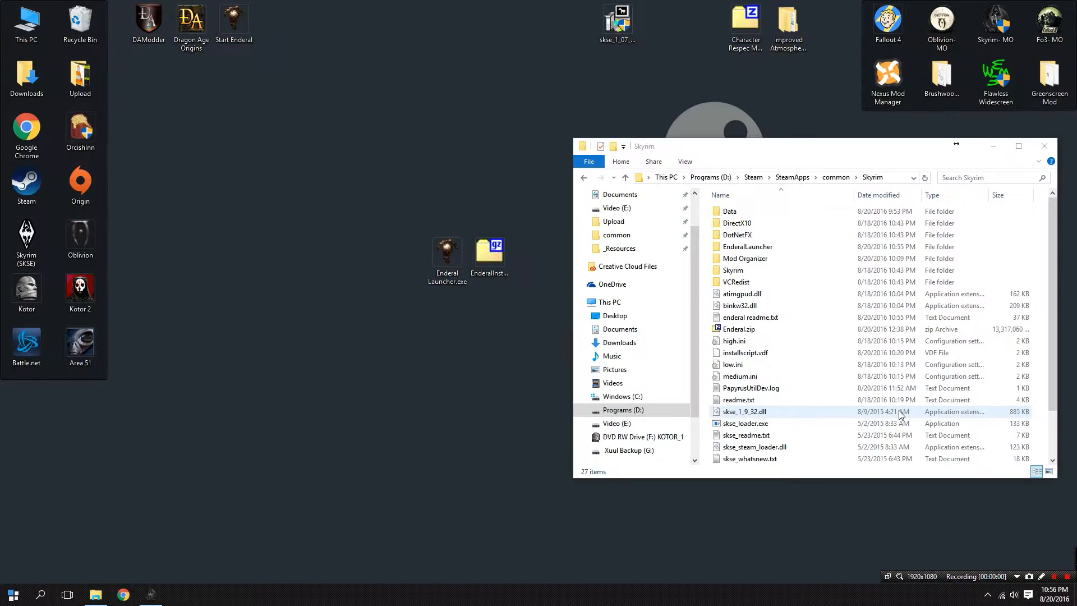
{"action": "left_click", "coordinate": [836, 178]}
{"action": "scroll", "coordinate": [773, 363], "scroll_direction": "down", "scroll_amount": 3}
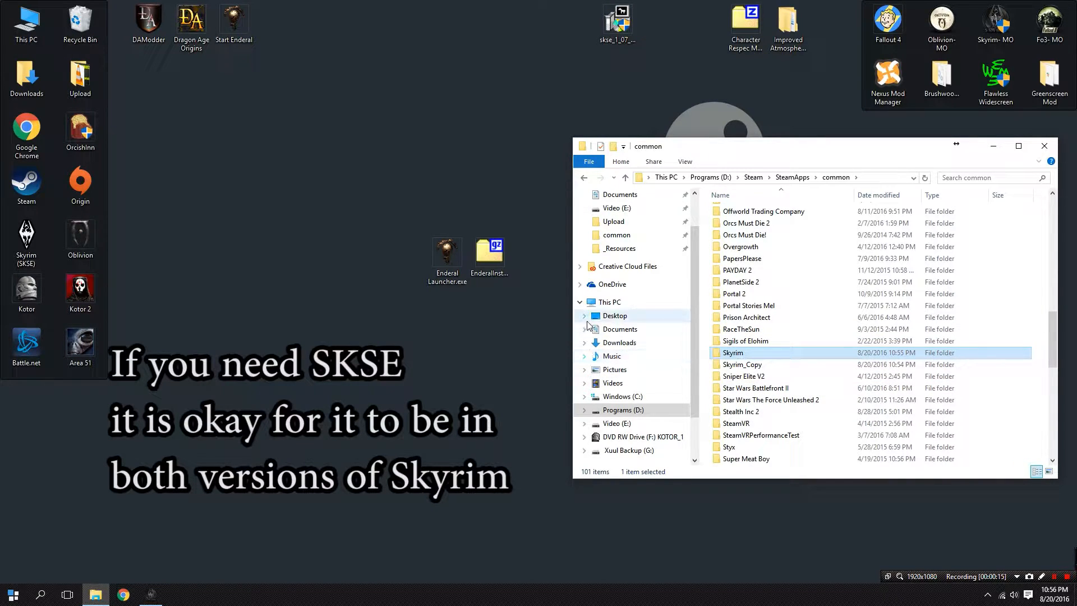
Step: Run Enderal Launcher.exe, let it restart from the Skyrim directory, and begin installing from the Enderal installation file, accepting the licence terms
{"action": "double_click", "coordinate": [449, 260]}
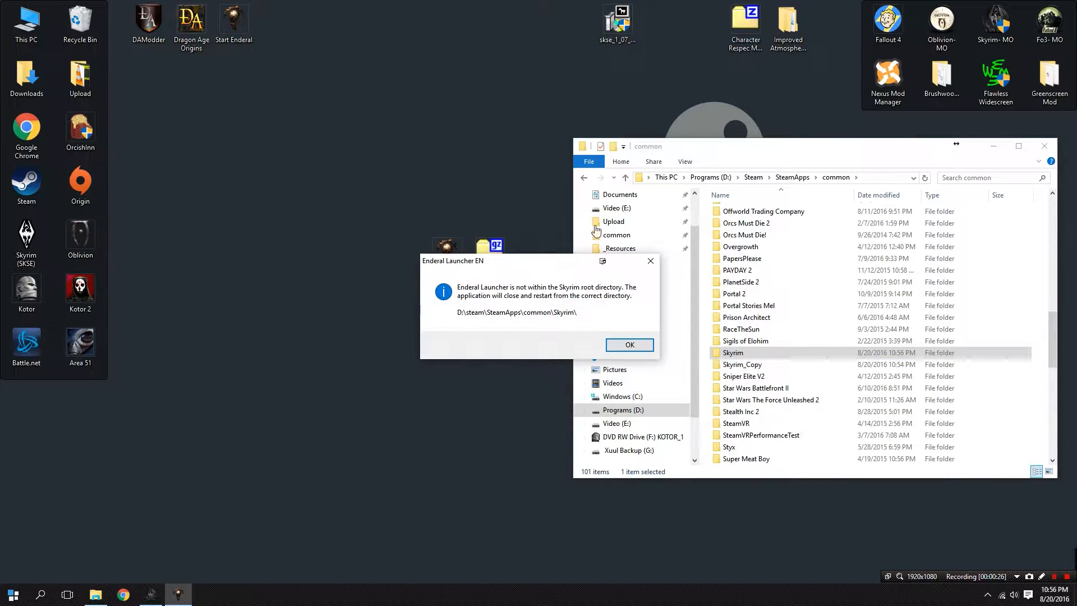
{"action": "left_click", "coordinate": [638, 346]}
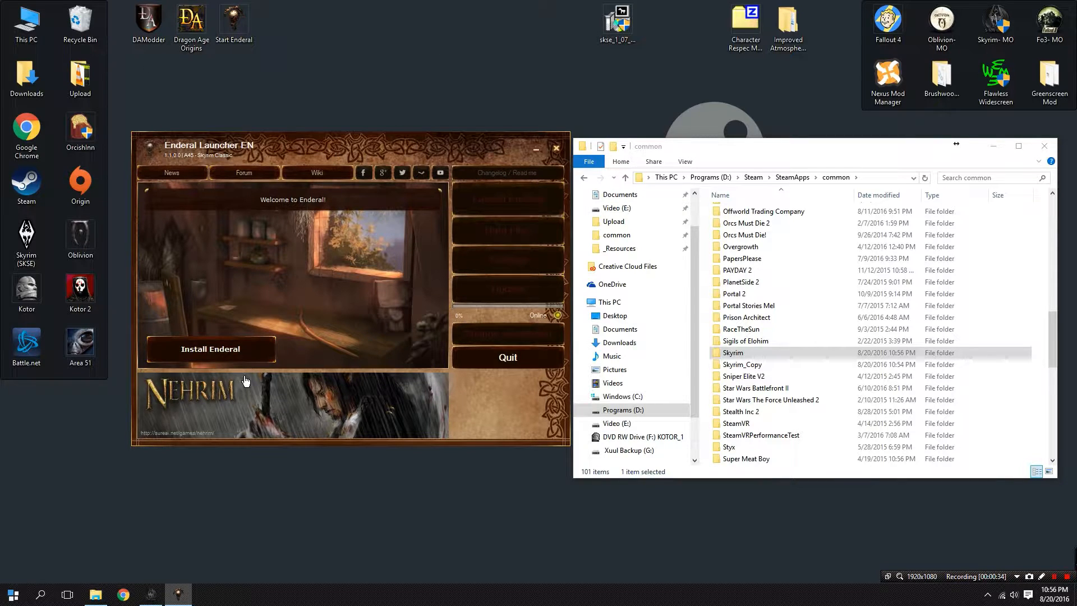
{"action": "left_click", "coordinate": [238, 349]}
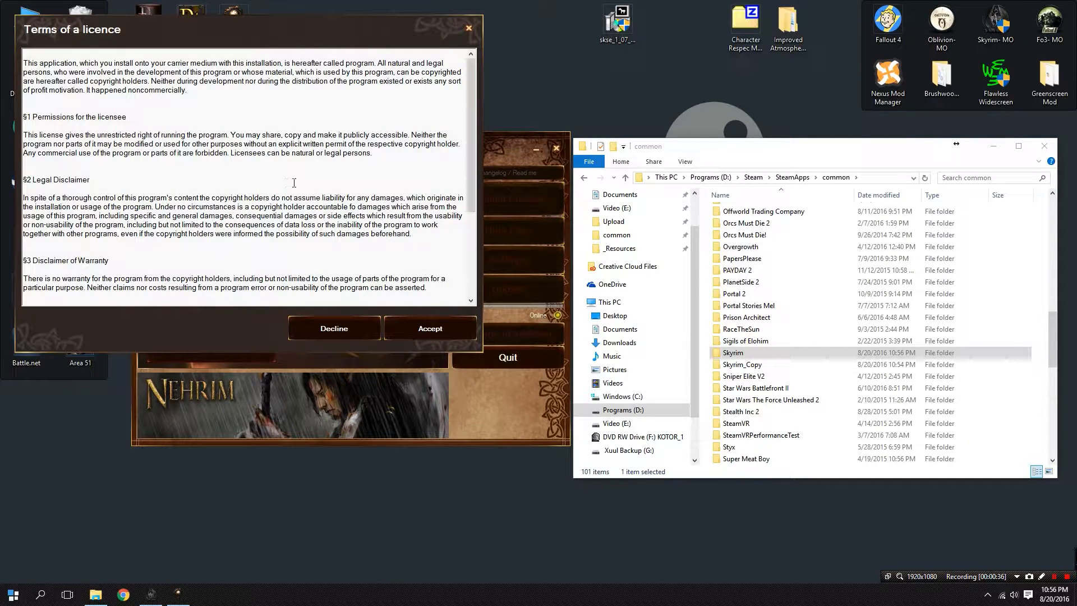
{"action": "left_click", "coordinate": [404, 330]}
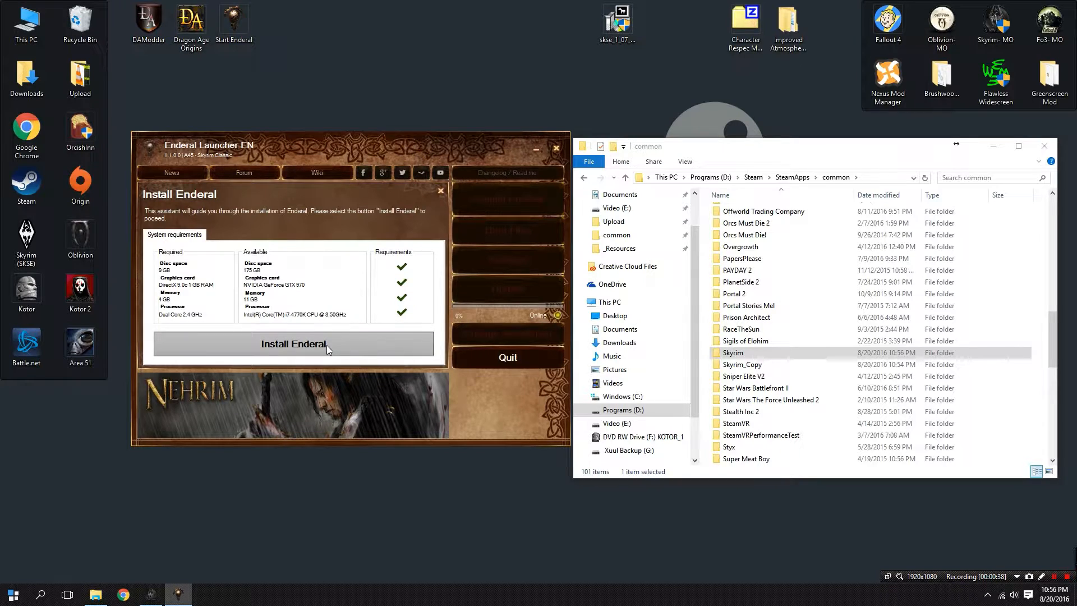
{"action": "left_click", "coordinate": [165, 294]}
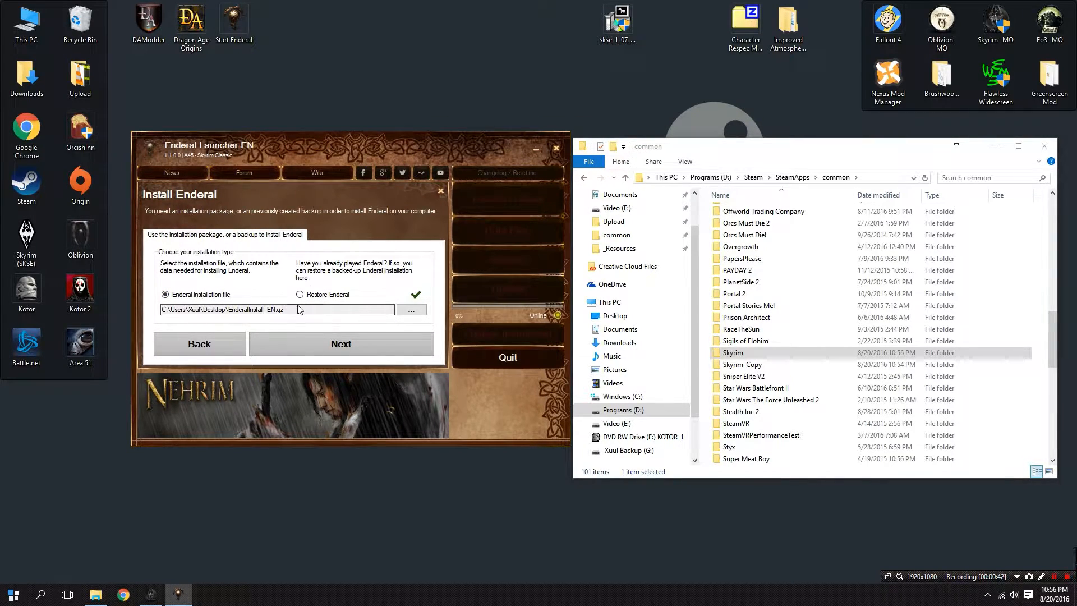
{"action": "left_click_drag", "start_coordinate": [405, 131], "coordinate": [250, 133]}
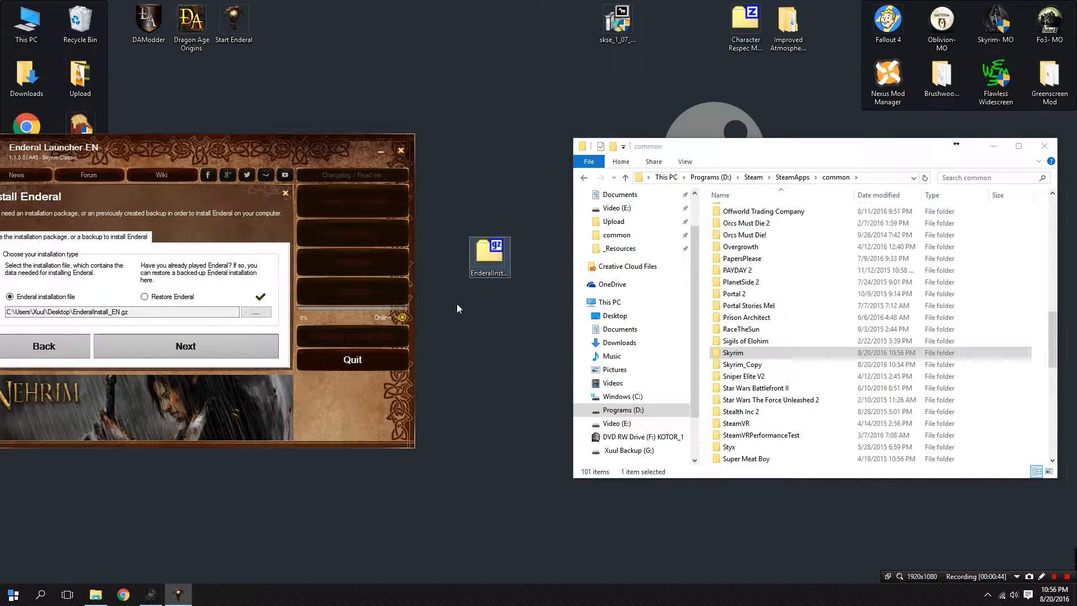
{"action": "left_click_drag", "start_coordinate": [228, 139], "coordinate": [381, 128]}
{"action": "left_click", "coordinate": [409, 300]}
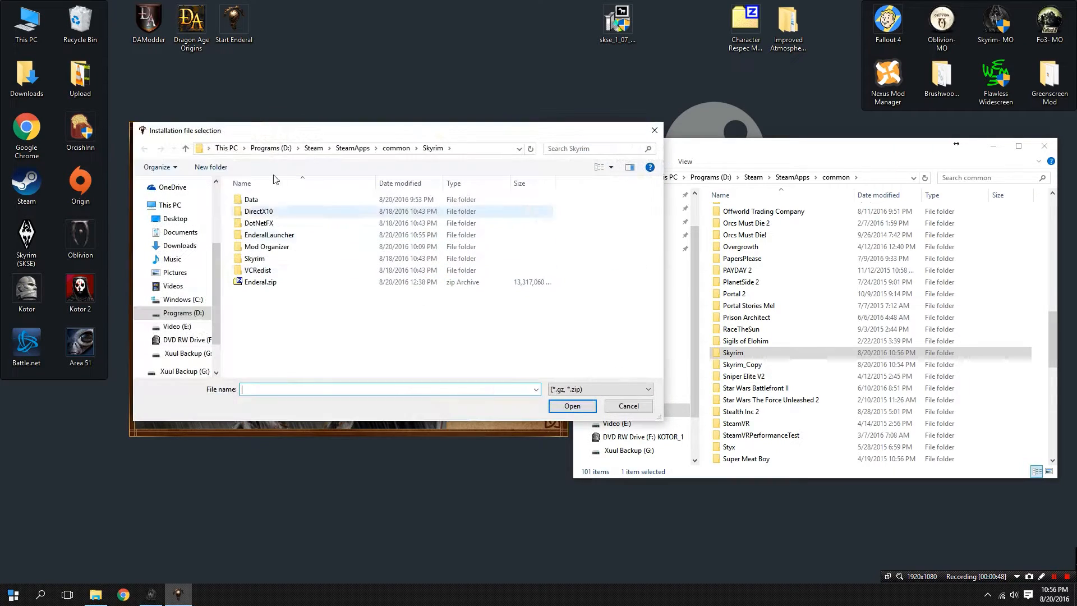
{"action": "left_click", "coordinate": [204, 223]}
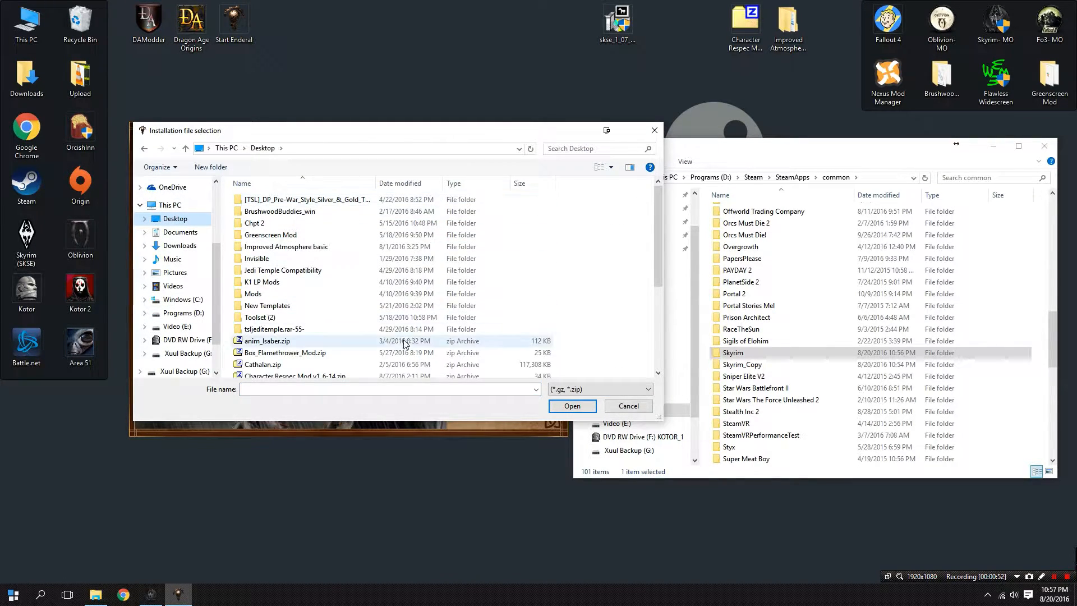
{"action": "left_click", "coordinate": [621, 407]}
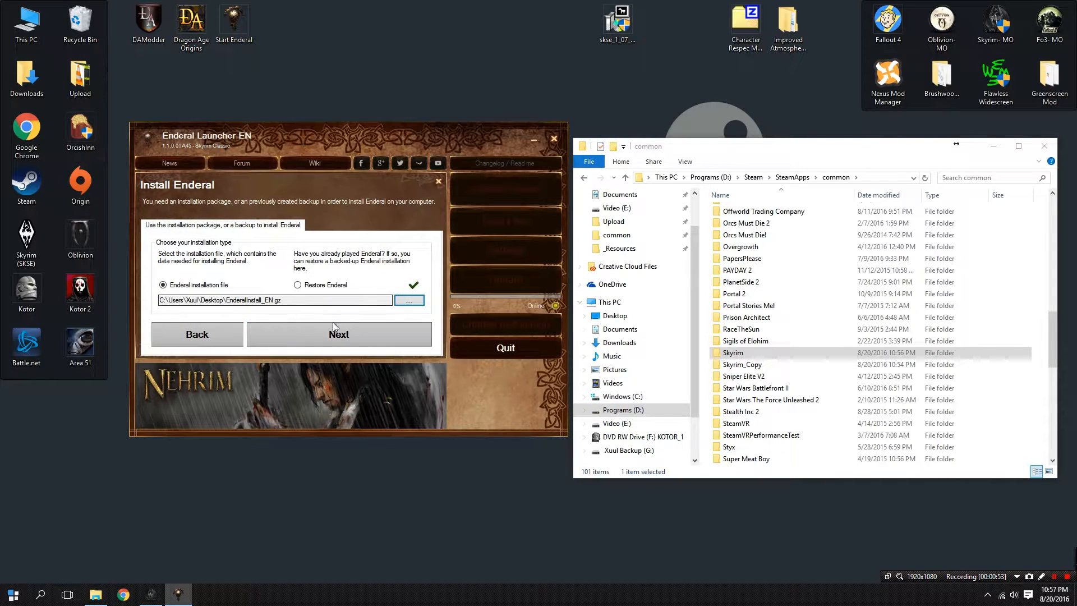
Step: Continue with the EnderalInstall_EN.gz package, keep the default Skyrim backup path, and start the Enderal installation
{"action": "left_click", "coordinate": [335, 335]}
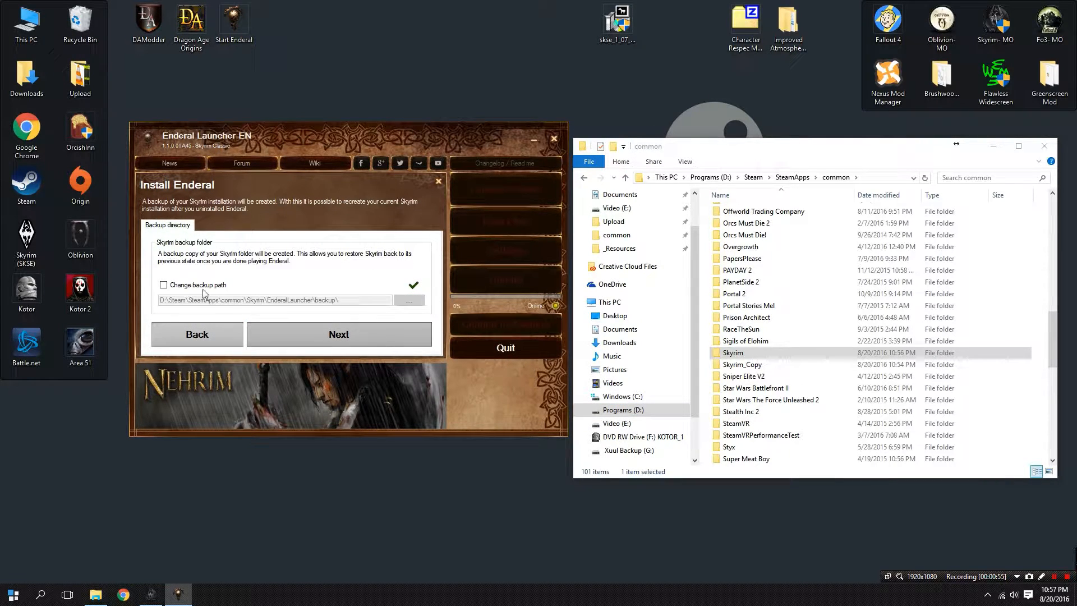
{"action": "left_click", "coordinate": [348, 333]}
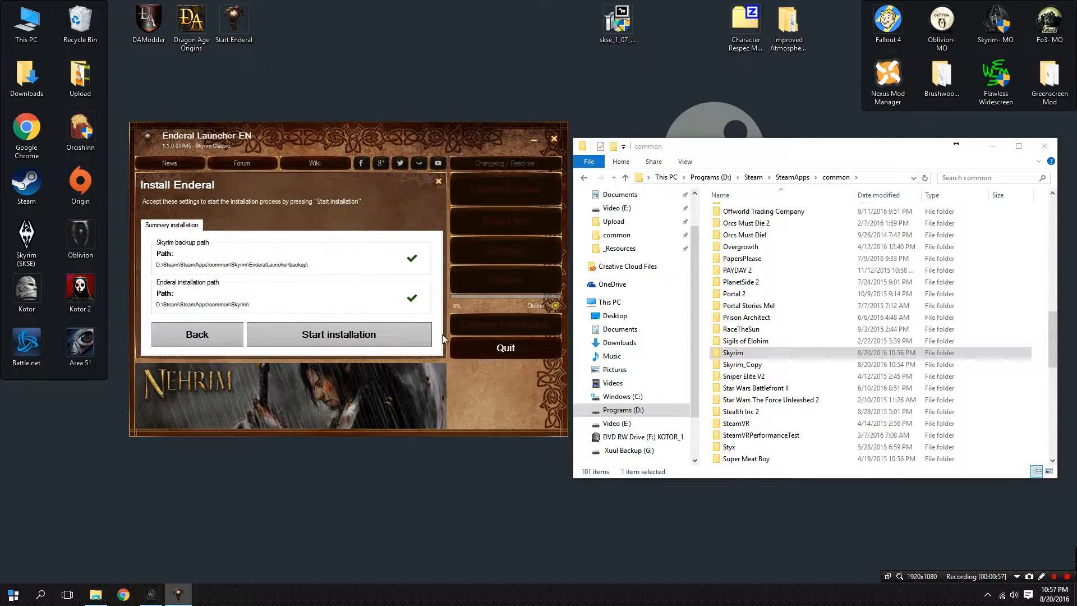
{"action": "left_click", "coordinate": [342, 326]}
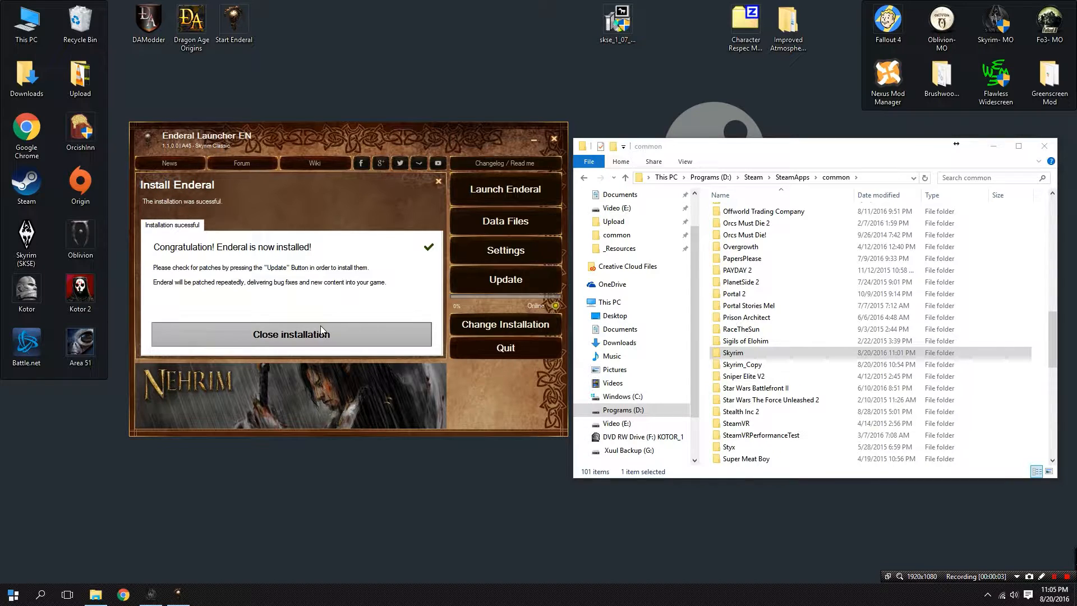
Step: Close the installation assistant and download the Enderal update 1.1.0.8 through the launcher
{"action": "left_click", "coordinate": [293, 333]}
{"action": "left_click", "coordinate": [482, 285]}
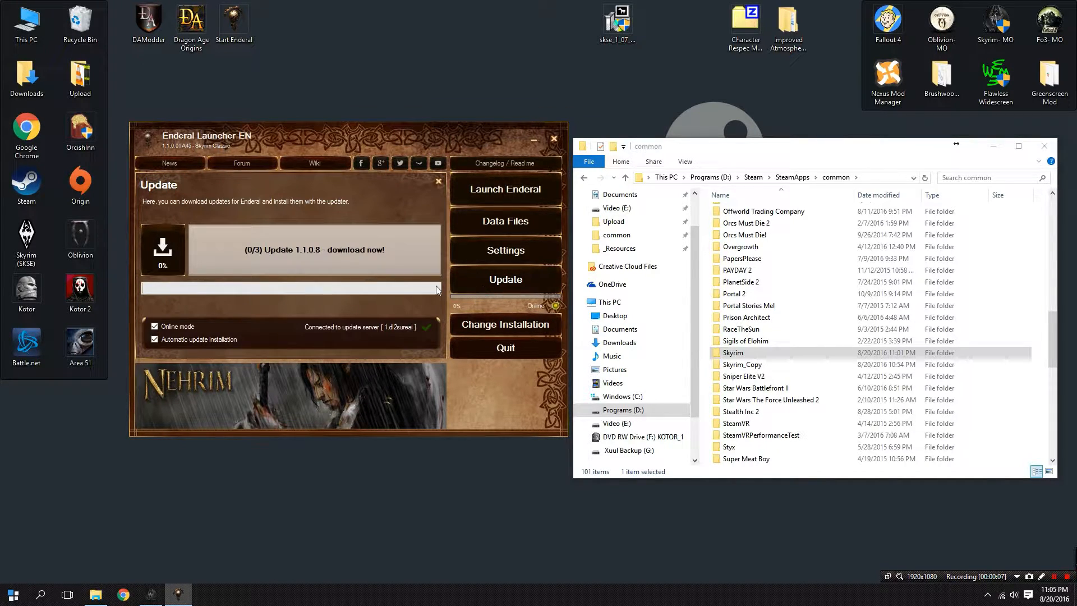
{"action": "left_click", "coordinate": [224, 258]}
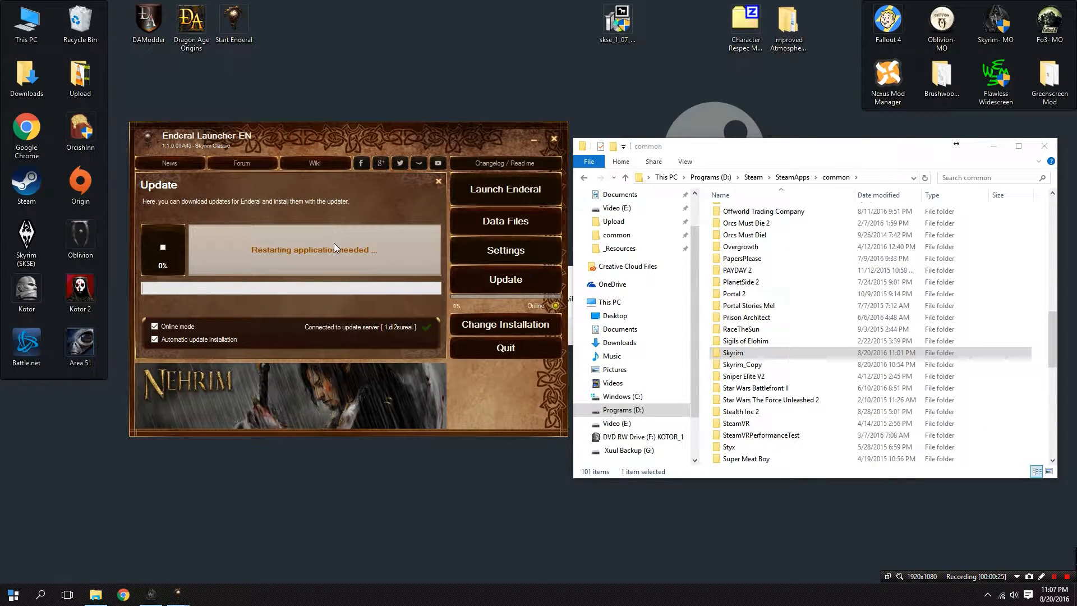
Step: Restart the Enderal launcher with the Start Enderal desktop shortcut and open its Settings
{"action": "left_click", "coordinate": [554, 139]}
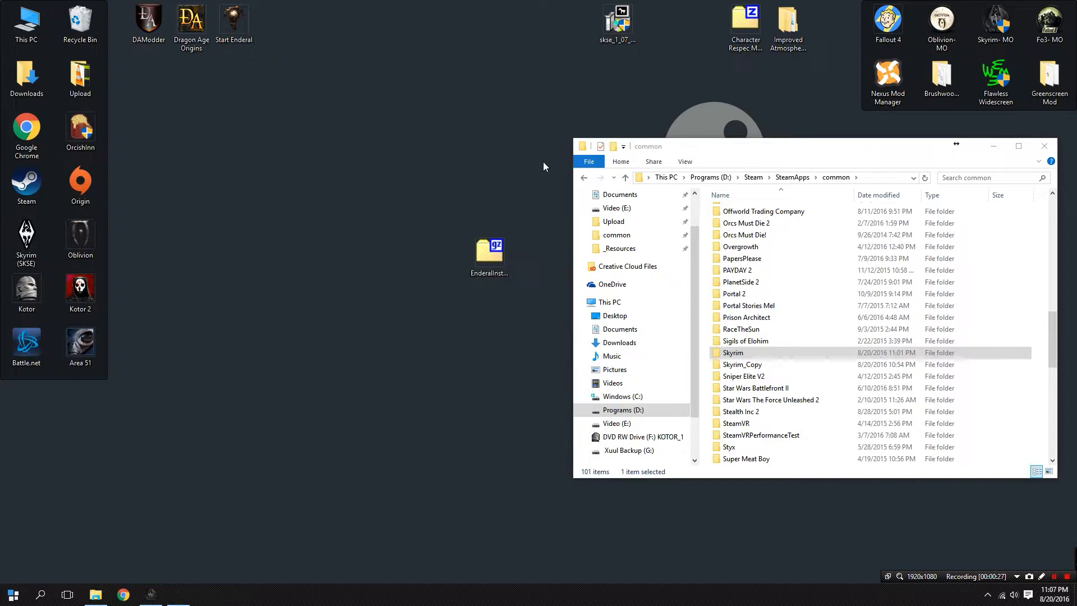
{"action": "double_click", "coordinate": [250, 21]}
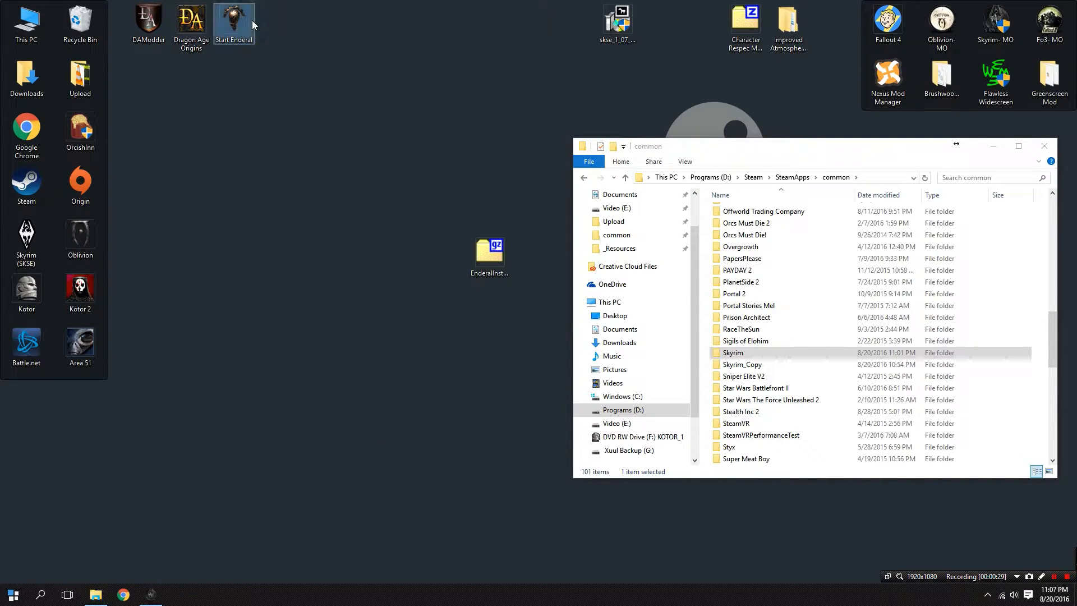
{"action": "left_click_drag", "start_coordinate": [250, 35], "coordinate": [503, 174]}
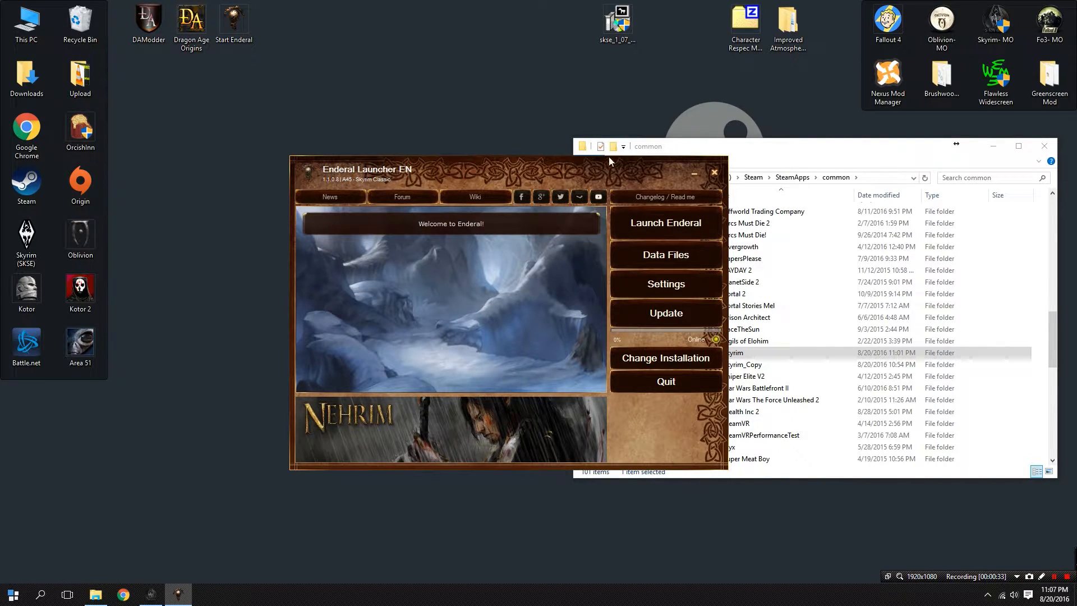
{"action": "left_click", "coordinate": [666, 291]}
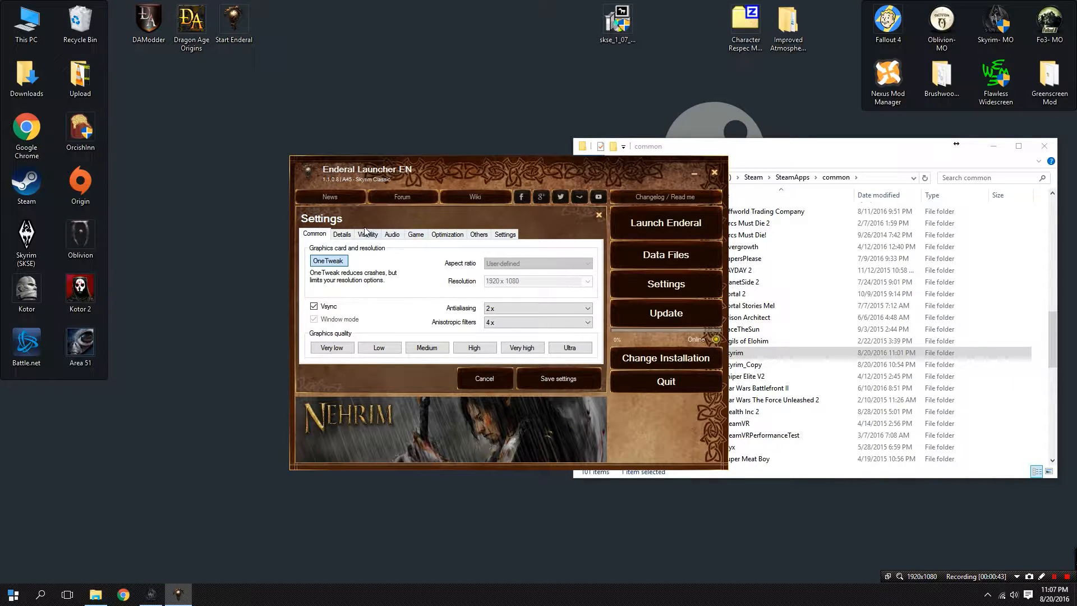
Step: Turn off OneTweak and window mode, keep antialiasing at 2x, and set the anisotropic filters to 2x
{"action": "left_click", "coordinate": [331, 261]}
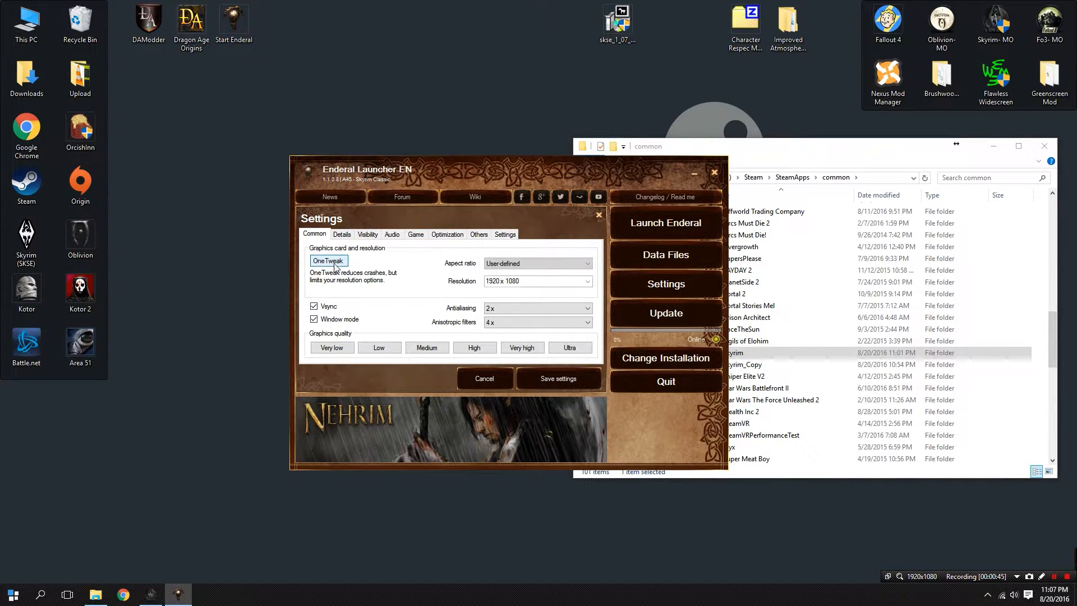
{"action": "left_click", "coordinate": [331, 321]}
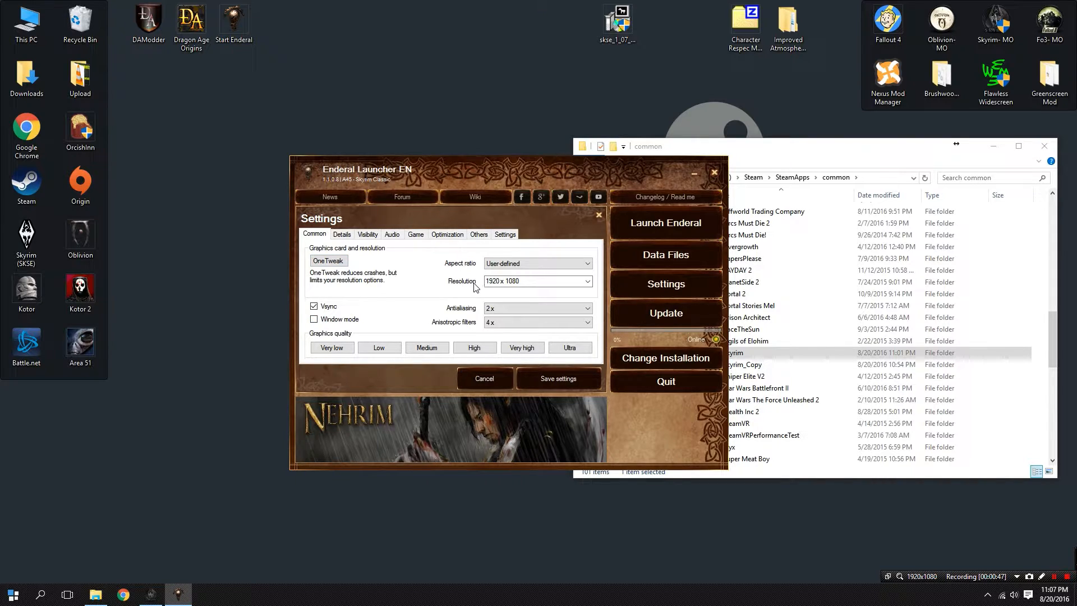
{"action": "left_click", "coordinate": [532, 309]}
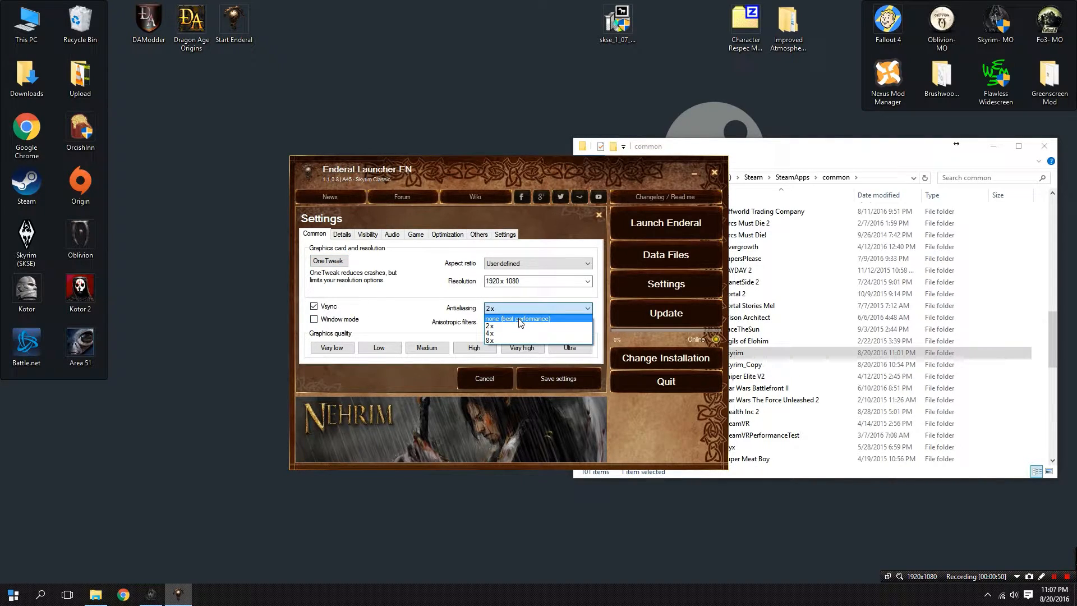
{"action": "left_click", "coordinate": [517, 326]}
{"action": "left_click", "coordinate": [516, 327]}
{"action": "left_click", "coordinate": [514, 341]}
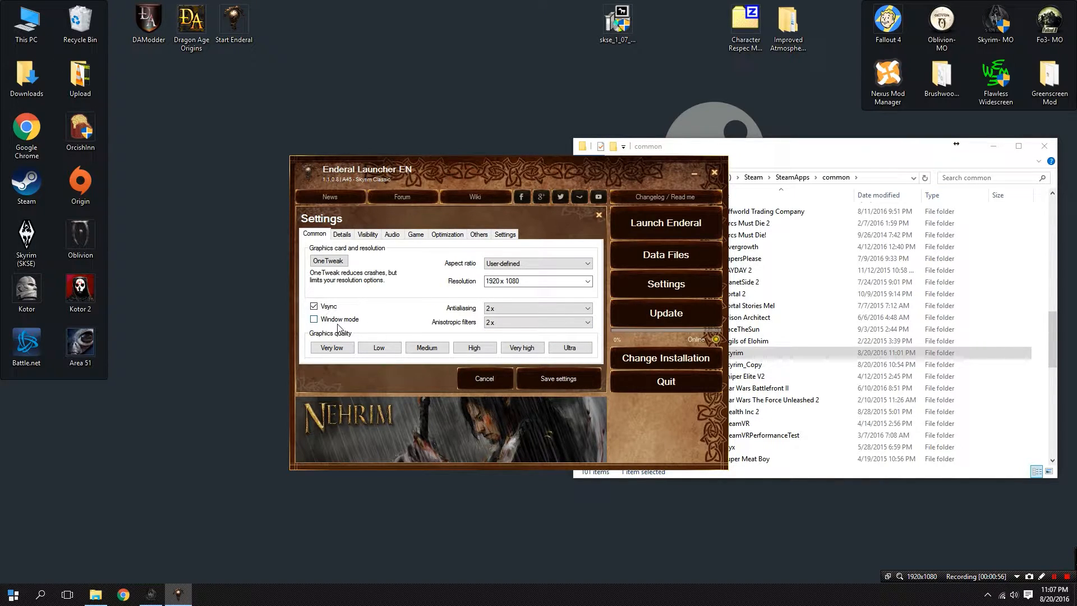
Step: Review the Details, Visibility and other launcher settings, save them, and run the Start Enderal desktop shortcut
{"action": "left_click", "coordinate": [339, 235]}
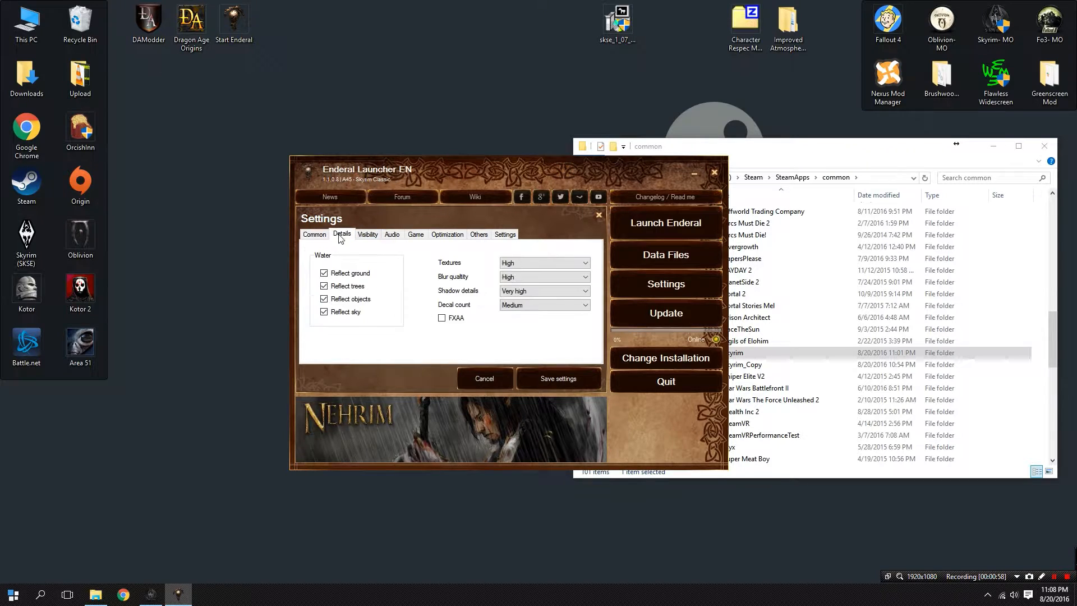
{"action": "left_click", "coordinate": [374, 243]}
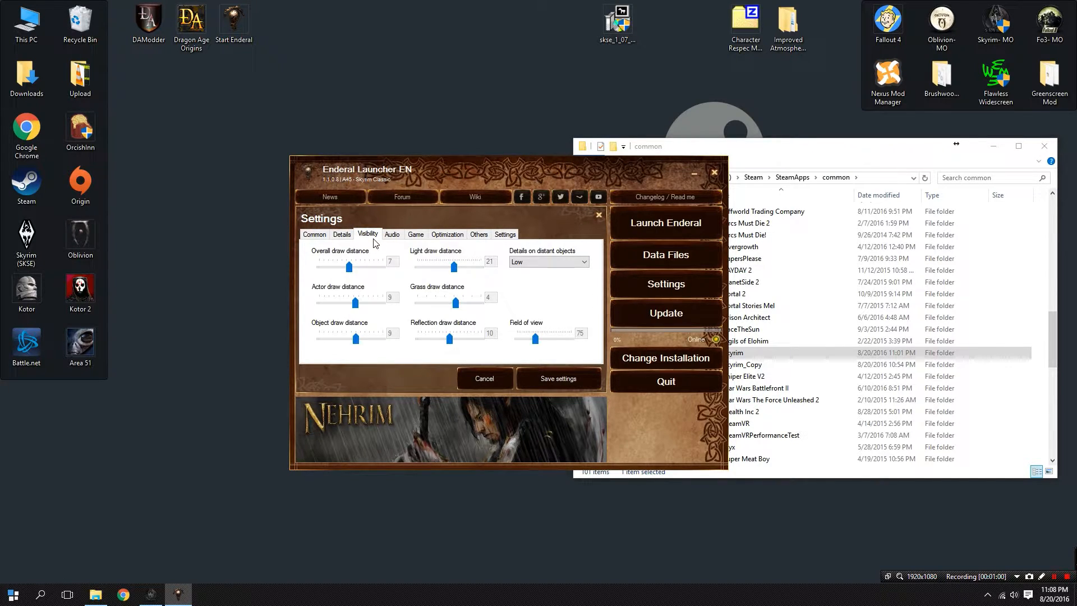
{"action": "left_click", "coordinate": [550, 262]}
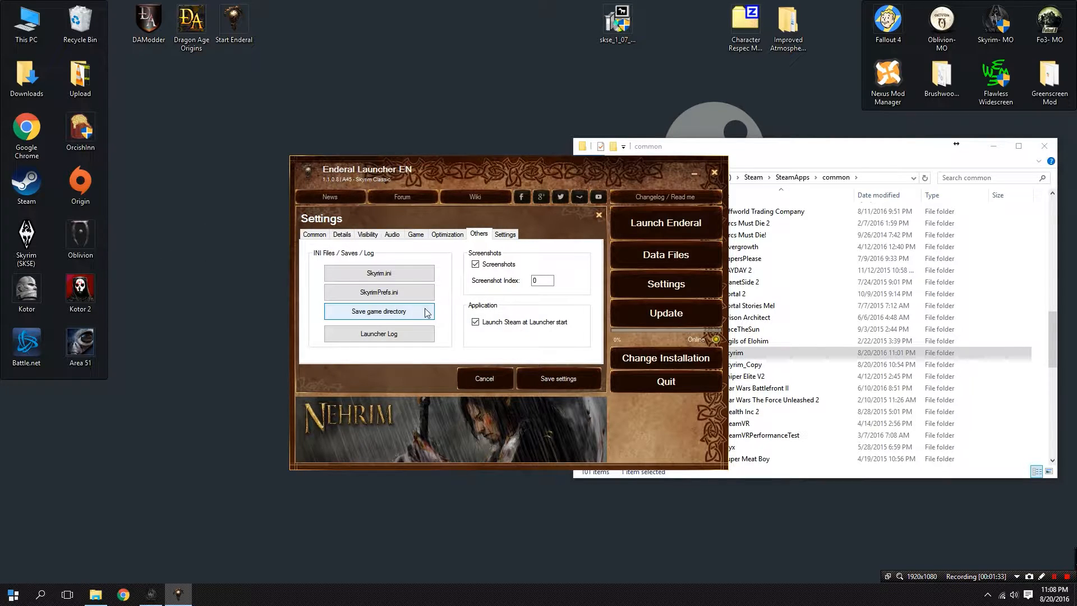
{"action": "left_click", "coordinate": [323, 236]}
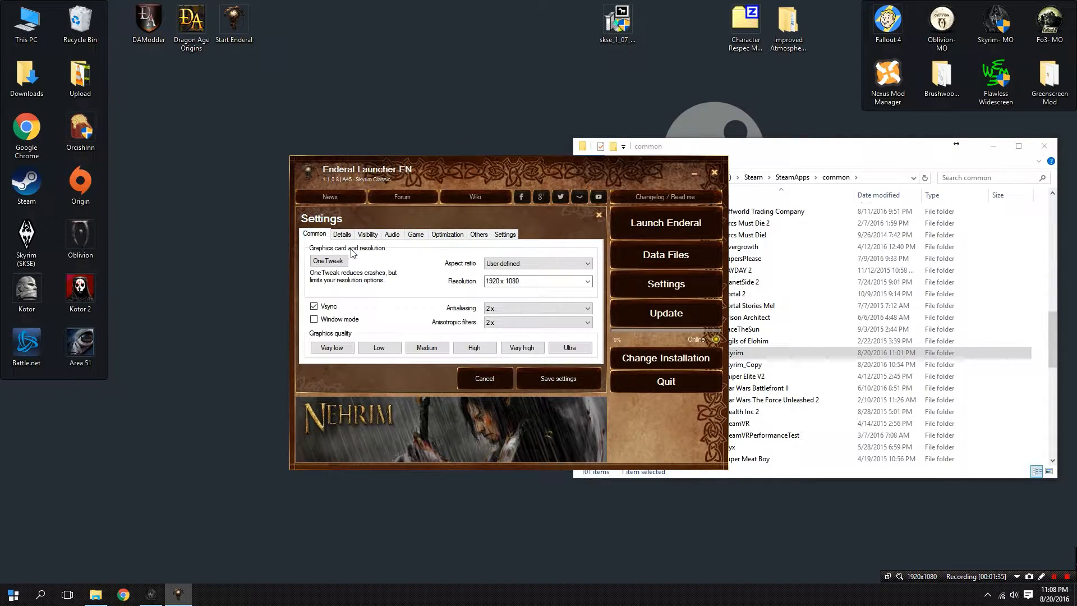
{"action": "left_click", "coordinate": [583, 378]}
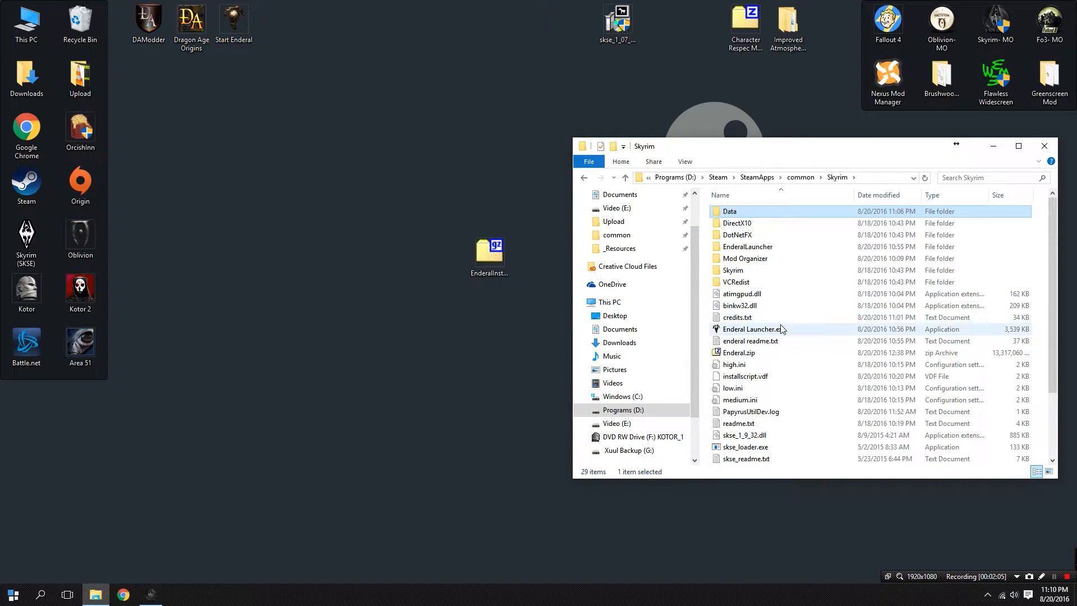
{"action": "double_click", "coordinate": [241, 25]}
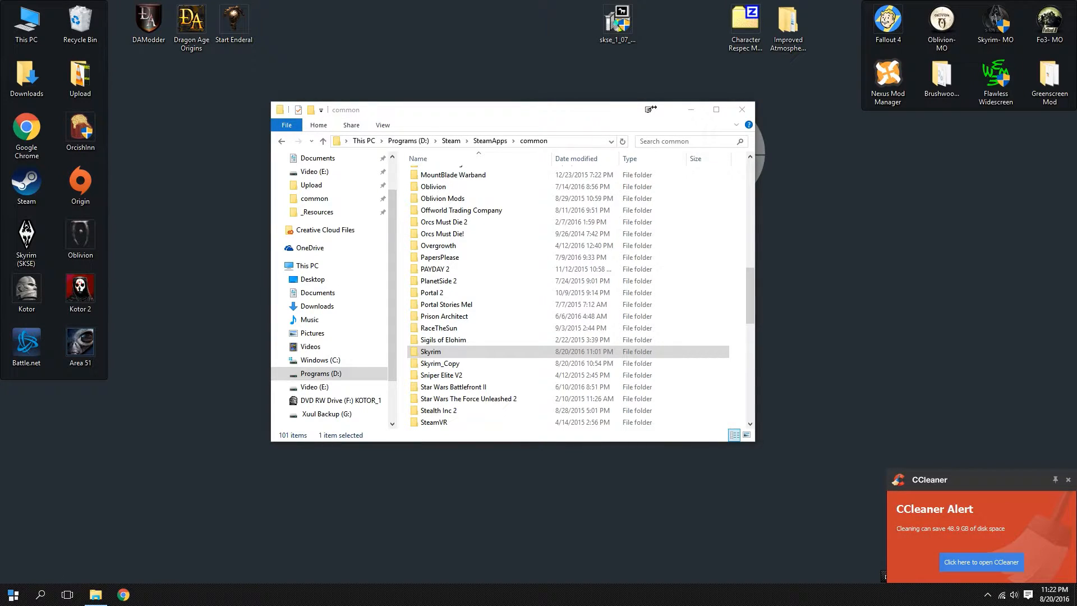
Step: Check the Data folder inside the Enderal-modded Skyrim folder, and rename that Skyrim folder in SteamApps\common to Skyrim_Enderal
{"action": "left_click", "coordinate": [1069, 481]}
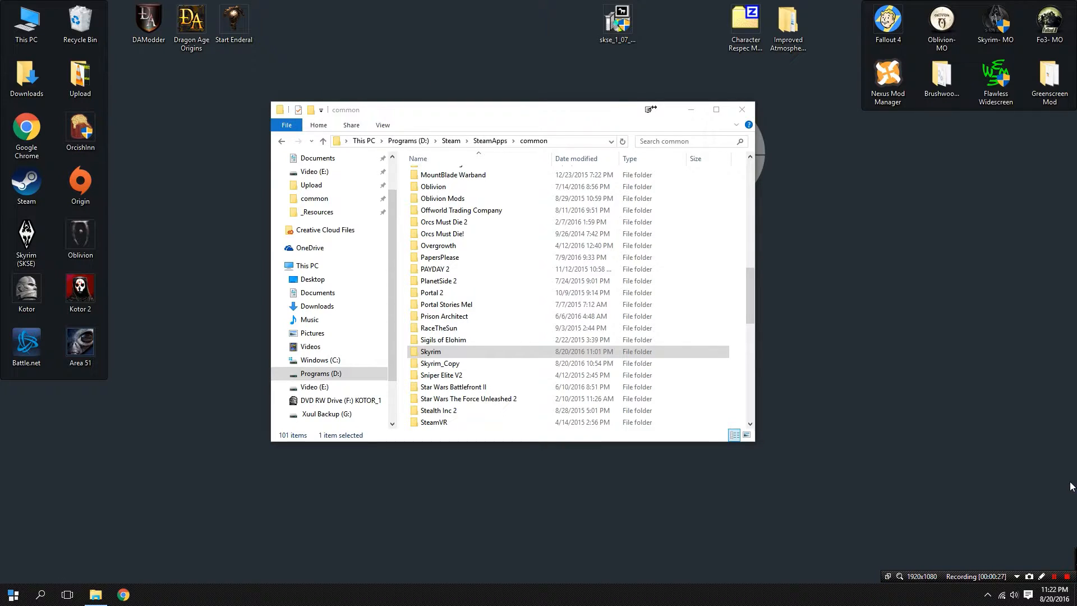
{"action": "left_click", "coordinate": [489, 351]}
{"action": "double_click", "coordinate": [469, 351]}
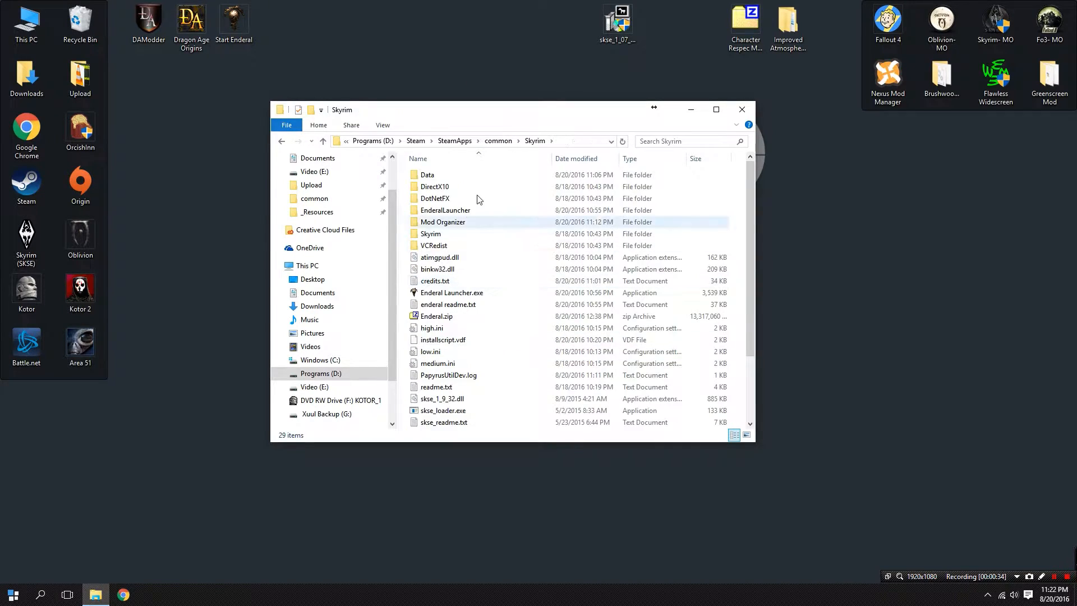
{"action": "double_click", "coordinate": [465, 176]}
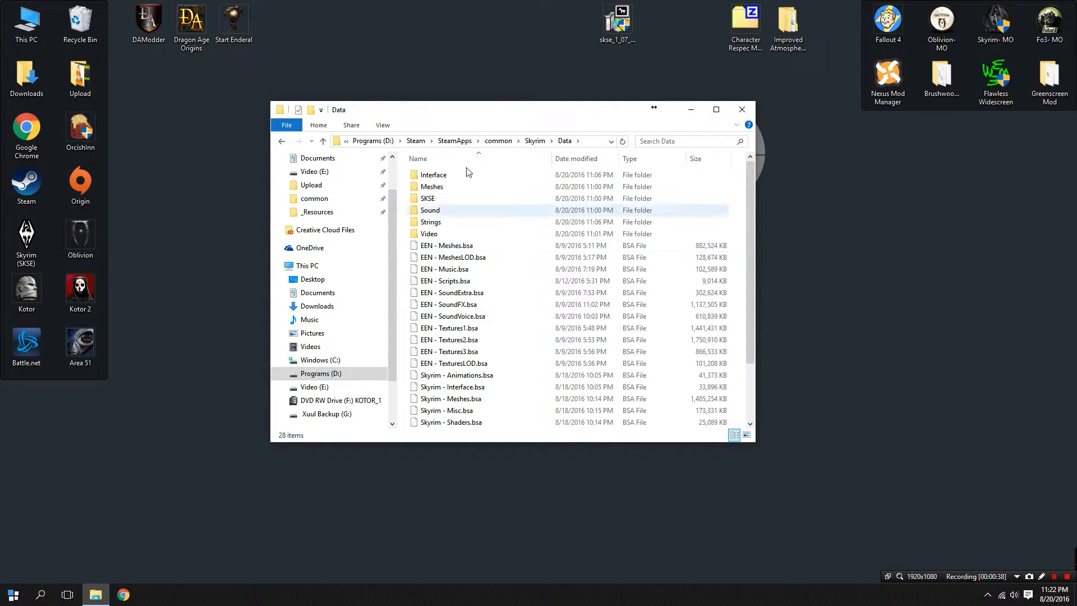
{"action": "left_click", "coordinate": [498, 141]}
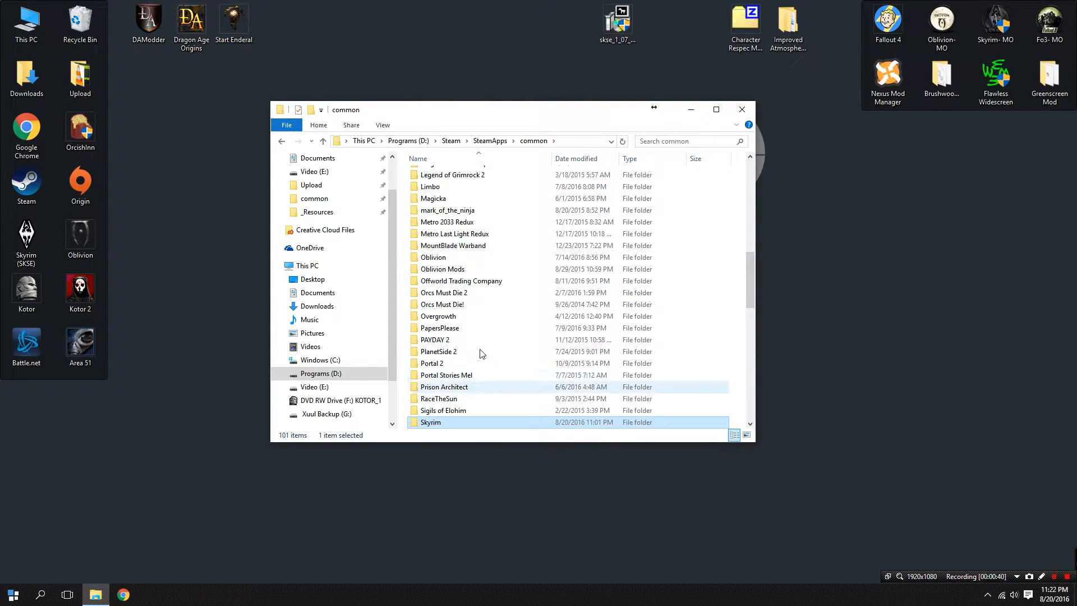
{"action": "scroll", "coordinate": [466, 371], "scroll_direction": "down", "scroll_amount": 2}
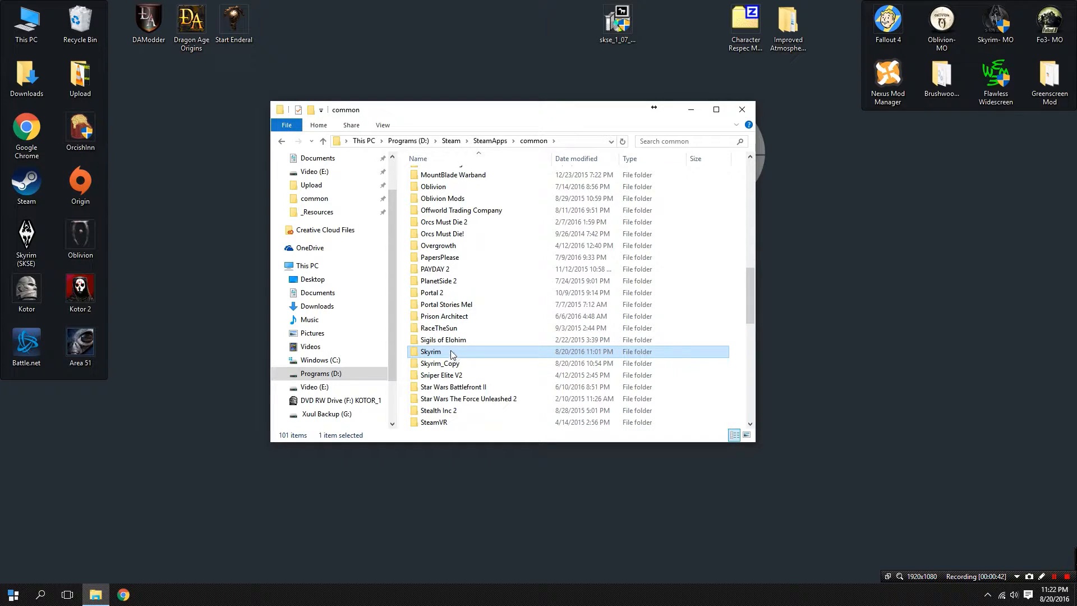
{"action": "right_click", "coordinate": [447, 352]}
{"action": "left_click", "coordinate": [471, 338]}
{"action": "left_click", "coordinate": [448, 350]}
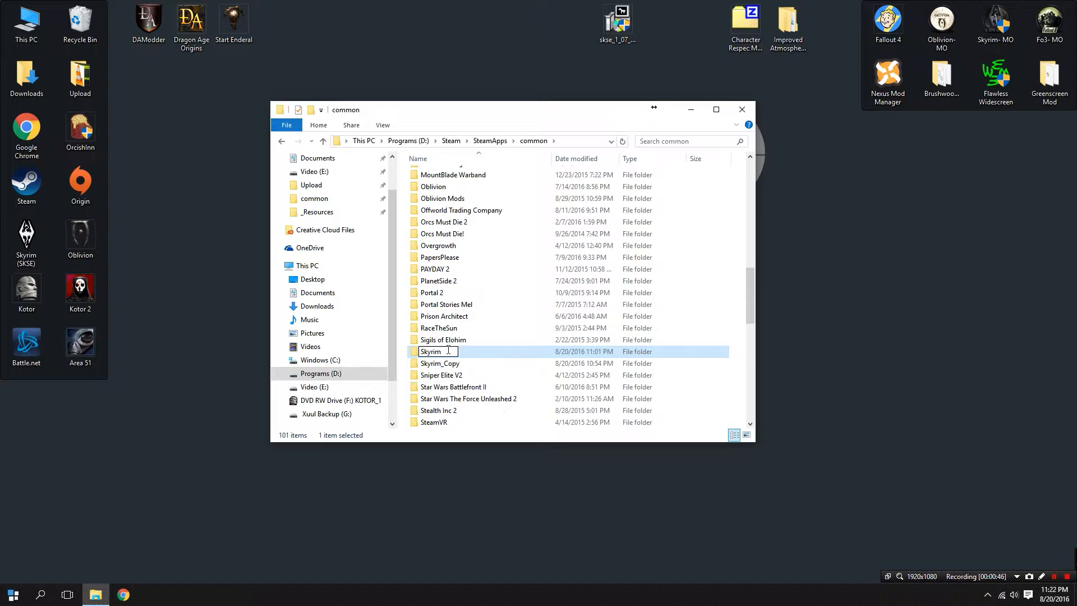
{"action": "type", "text": "_Enderal"}
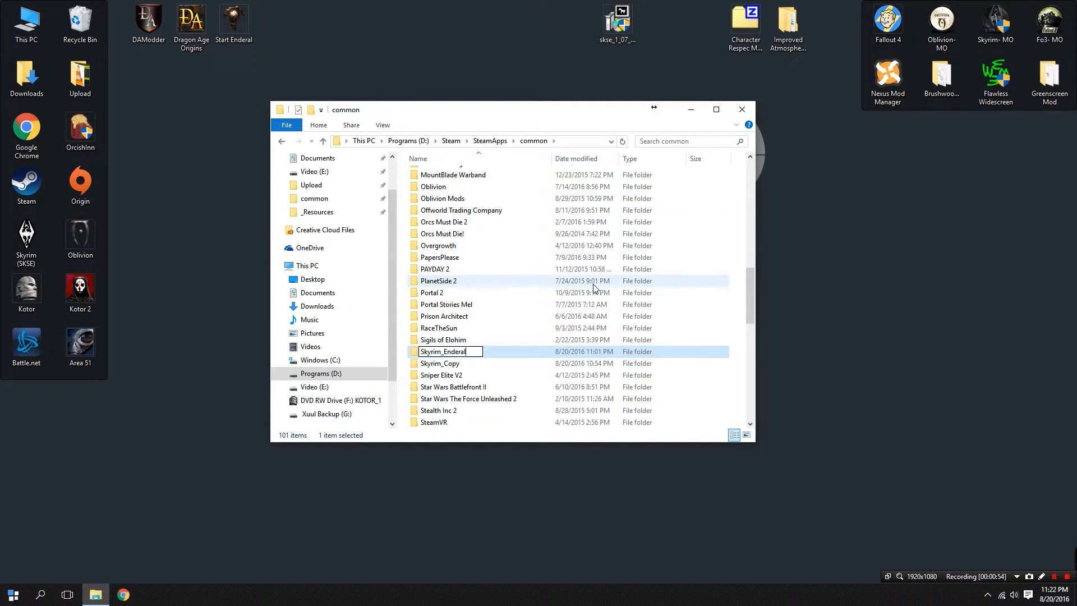
{"action": "key", "text": "Return"}
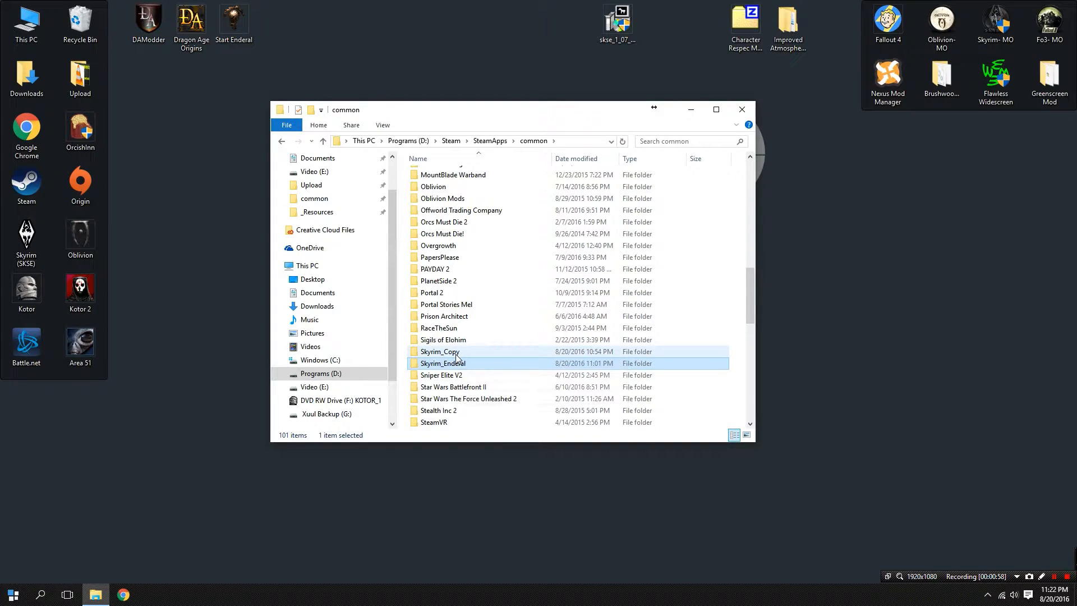
Step: Rename the vanilla Skyrim_Copy folder to Skyrim
{"action": "left_click", "coordinate": [456, 354]}
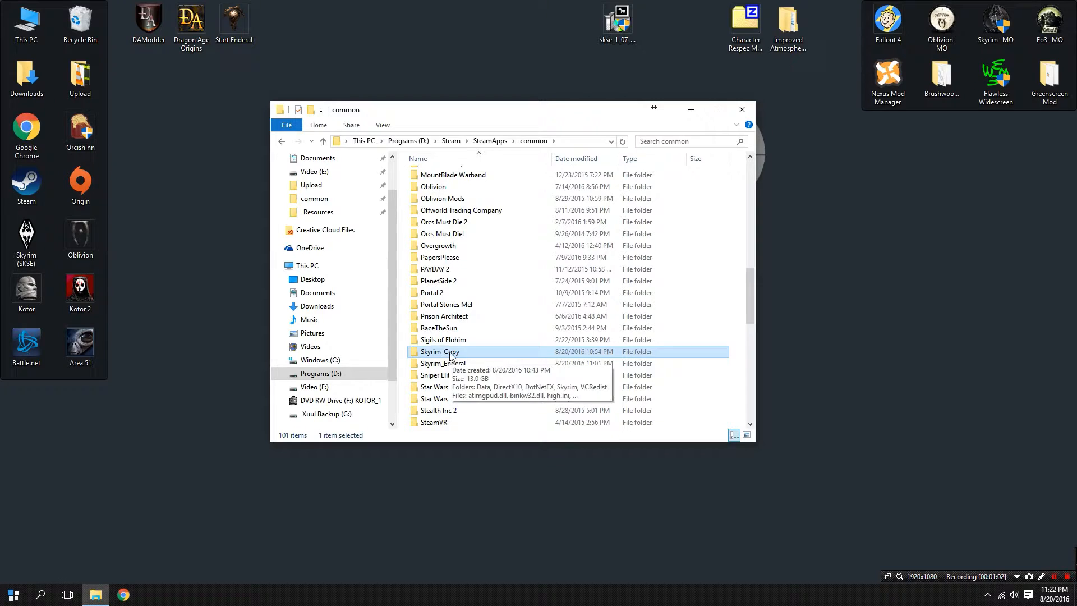
{"action": "left_click", "coordinate": [459, 355]}
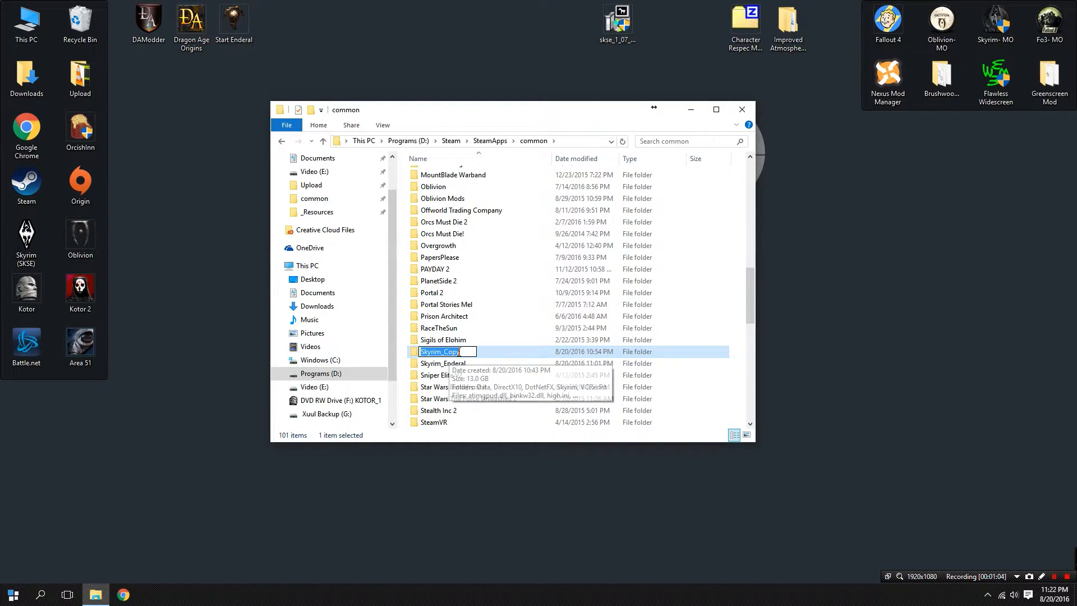
{"action": "left_click_drag", "start_coordinate": [461, 352], "coordinate": [442, 344]}
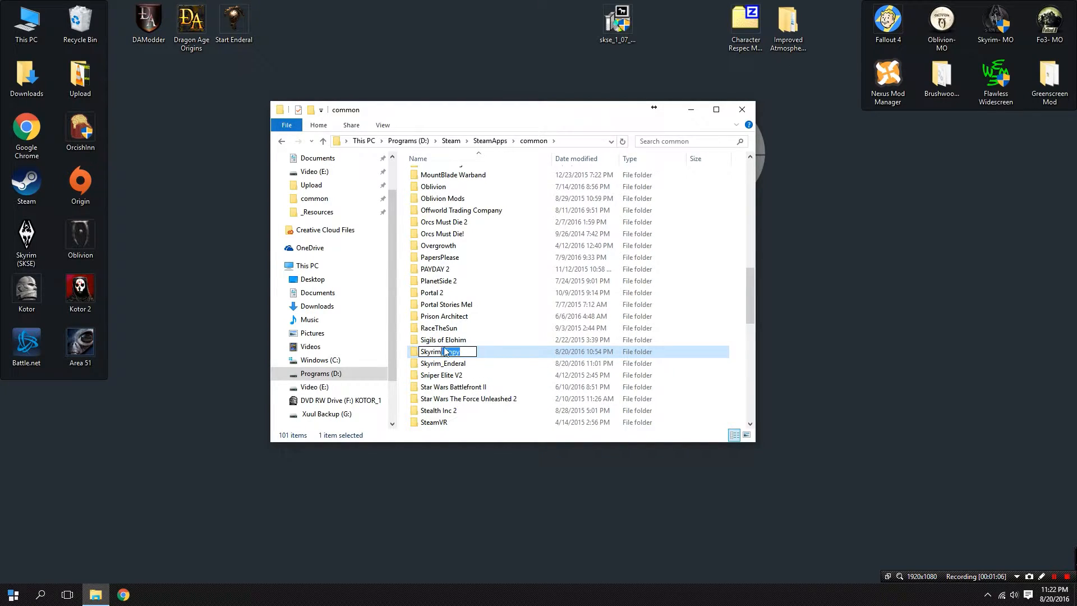
{"action": "key", "text": "BackSpace"}
{"action": "key", "text": "Return"}
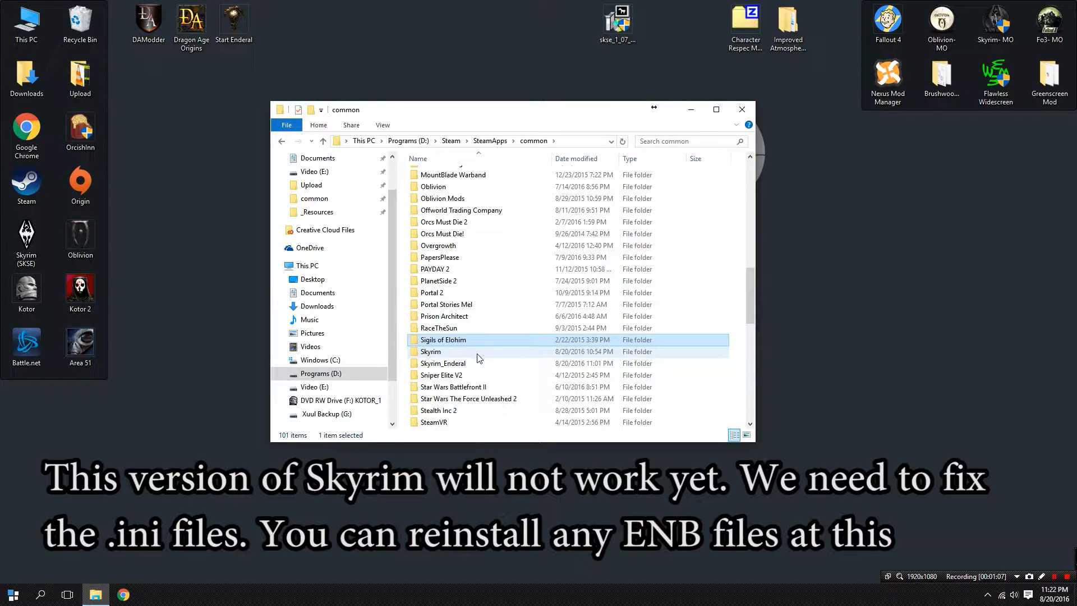
Step: Check the vanilla Skyrim folder and move the Mod Organizer folder from Skyrim_Enderal into it
{"action": "double_click", "coordinate": [436, 353]}
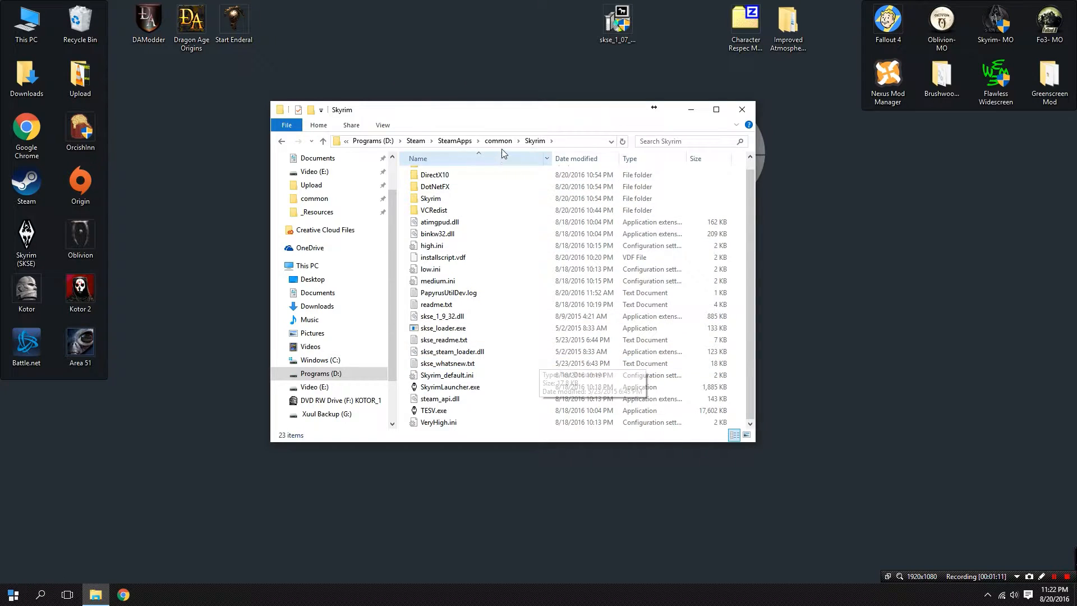
{"action": "key", "text": "BackSpace"}
{"action": "scroll", "coordinate": [483, 258], "scroll_direction": "down", "scroll_amount": 2}
{"action": "double_click", "coordinate": [442, 363]}
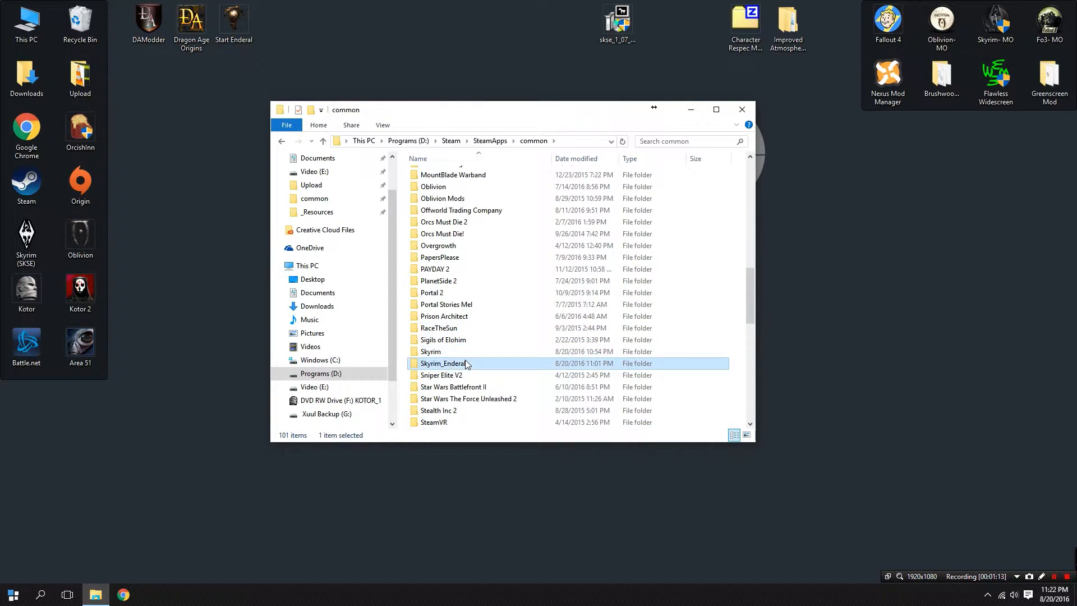
{"action": "scroll", "coordinate": [522, 431], "scroll_direction": "down", "scroll_amount": 2}
{"action": "scroll", "coordinate": [521, 415], "scroll_direction": "down", "scroll_amount": 1}
{"action": "scroll", "coordinate": [524, 387], "scroll_direction": "up", "scroll_amount": 3}
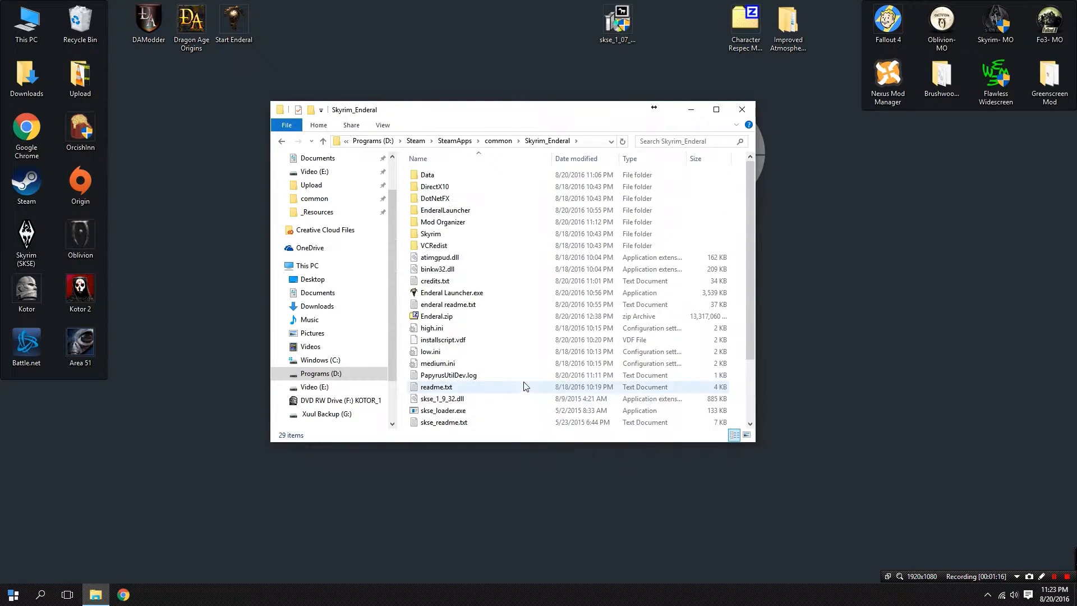
{"action": "right_click", "coordinate": [446, 224]}
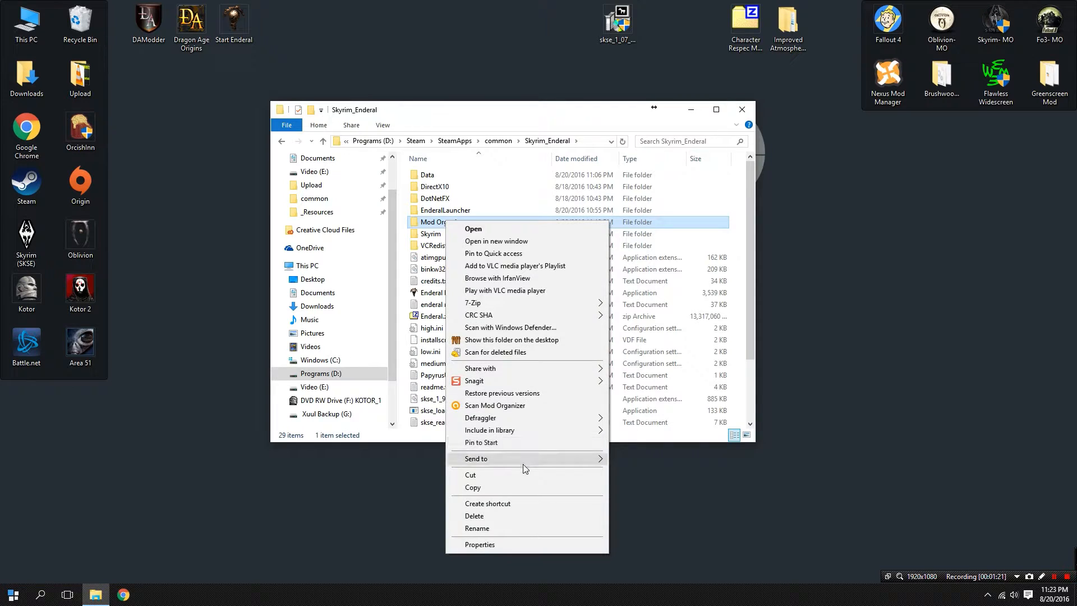
{"action": "left_click", "coordinate": [523, 474]}
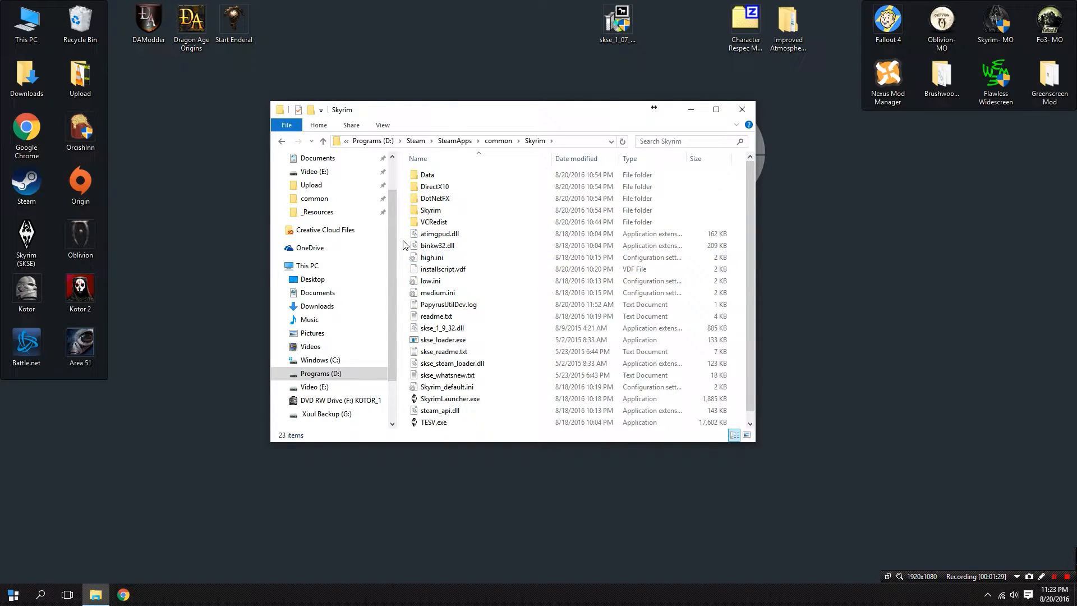
{"action": "right_click", "coordinate": [403, 242]}
{"action": "left_click", "coordinate": [449, 316]}
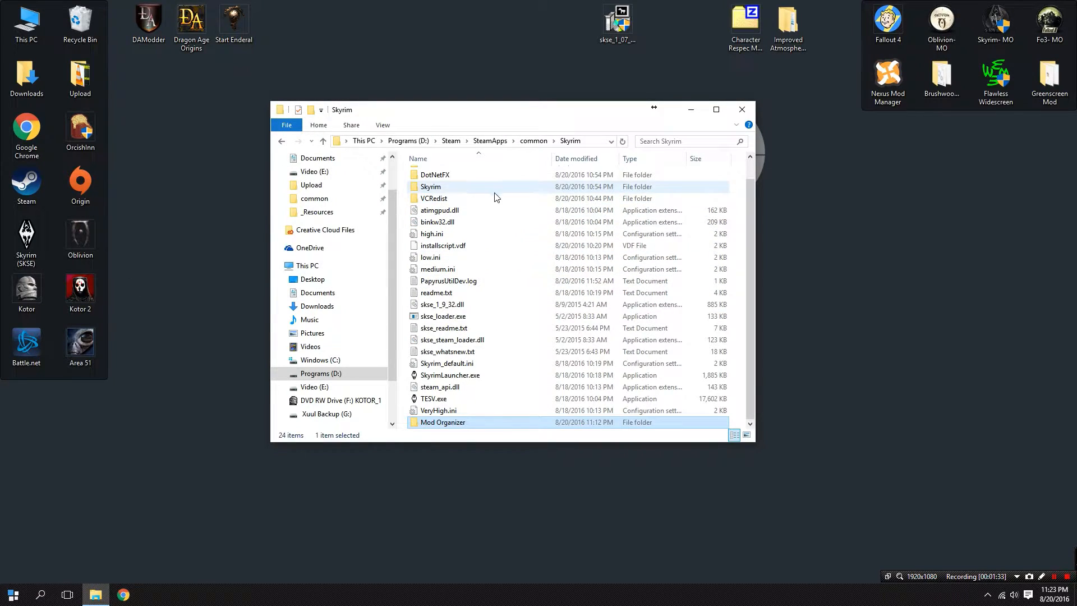
Step: Look over the moved Mod Organizer folder and the files in the vanilla Skyrim folder
{"action": "double_click", "coordinate": [453, 422]}
{"action": "left_click", "coordinate": [484, 141]}
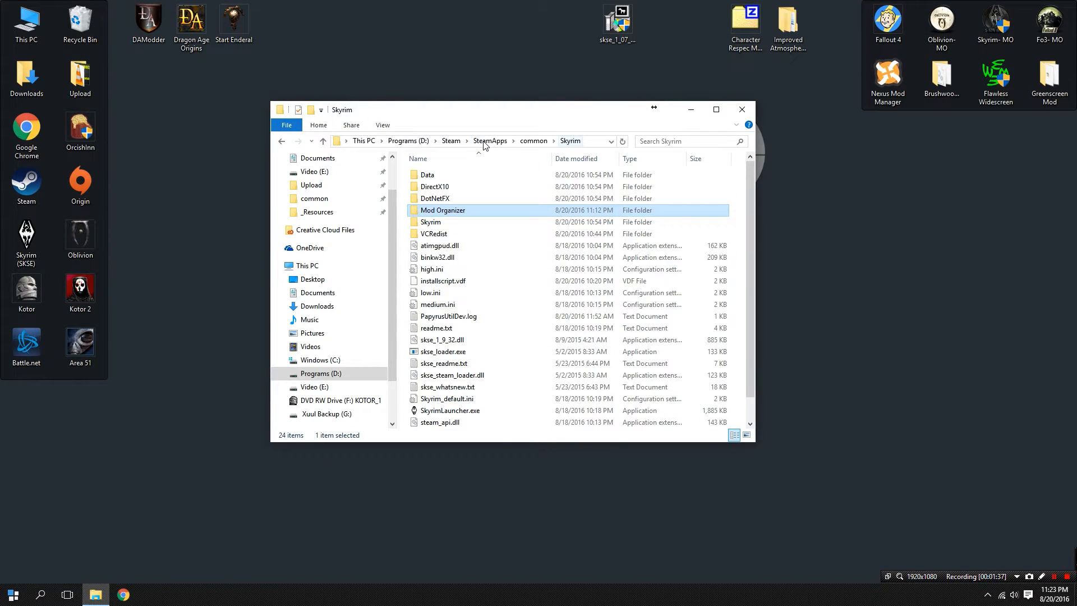
{"action": "left_click", "coordinate": [532, 141]}
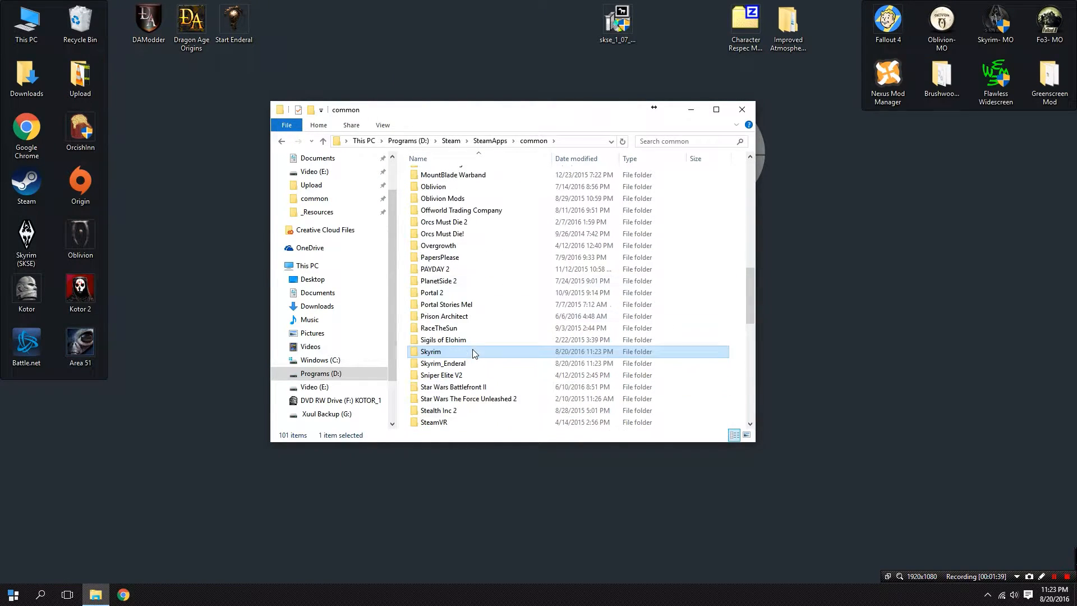
{"action": "double_click", "coordinate": [441, 357]}
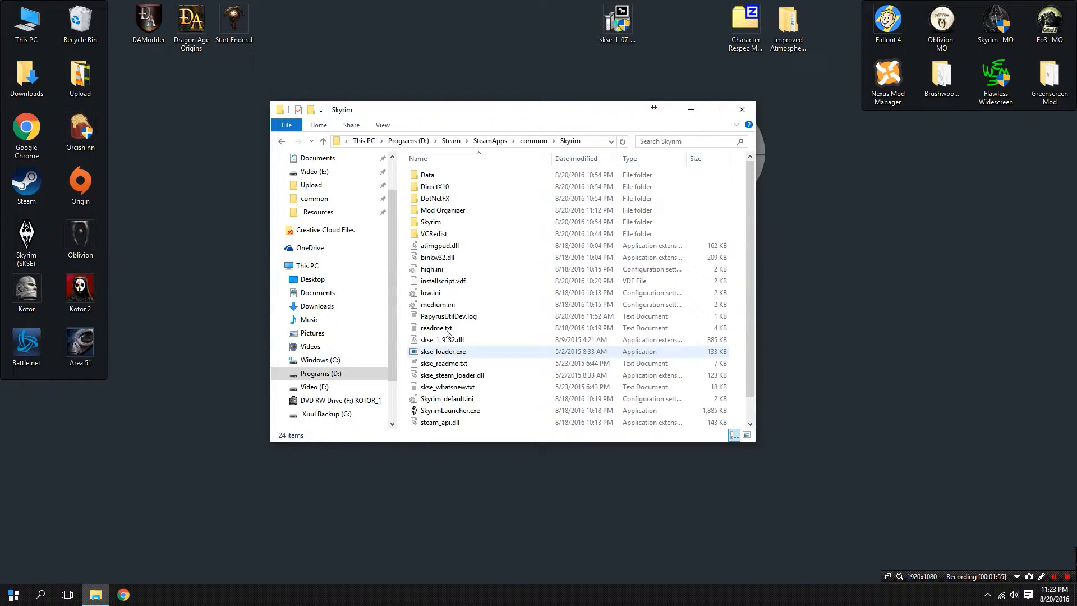
{"action": "scroll", "coordinate": [469, 297], "scroll_direction": "down", "scroll_amount": 2}
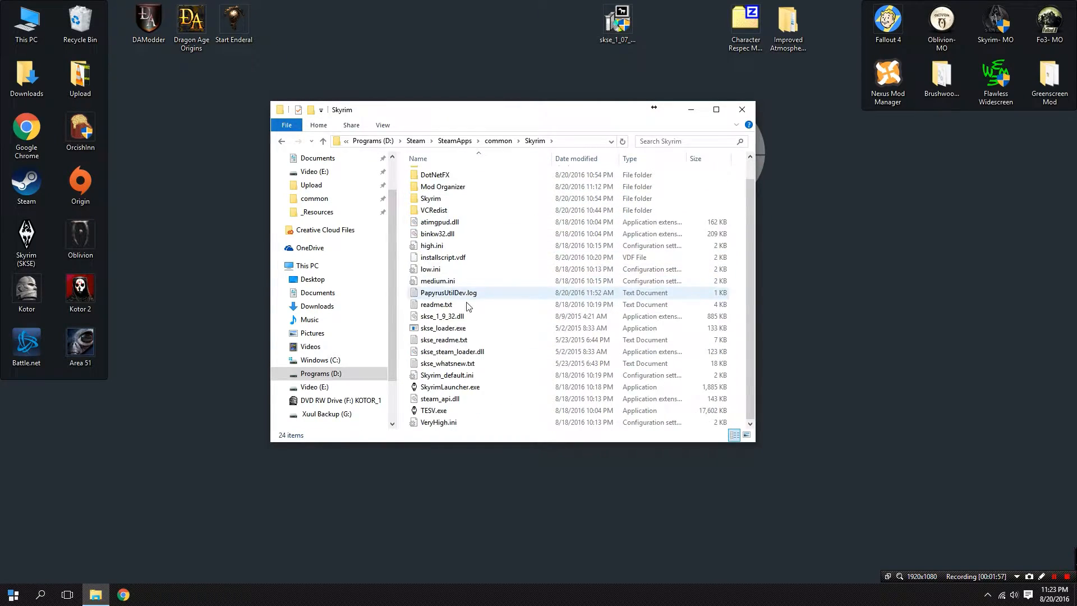
{"action": "scroll", "coordinate": [468, 325], "scroll_direction": "up", "scroll_amount": 2}
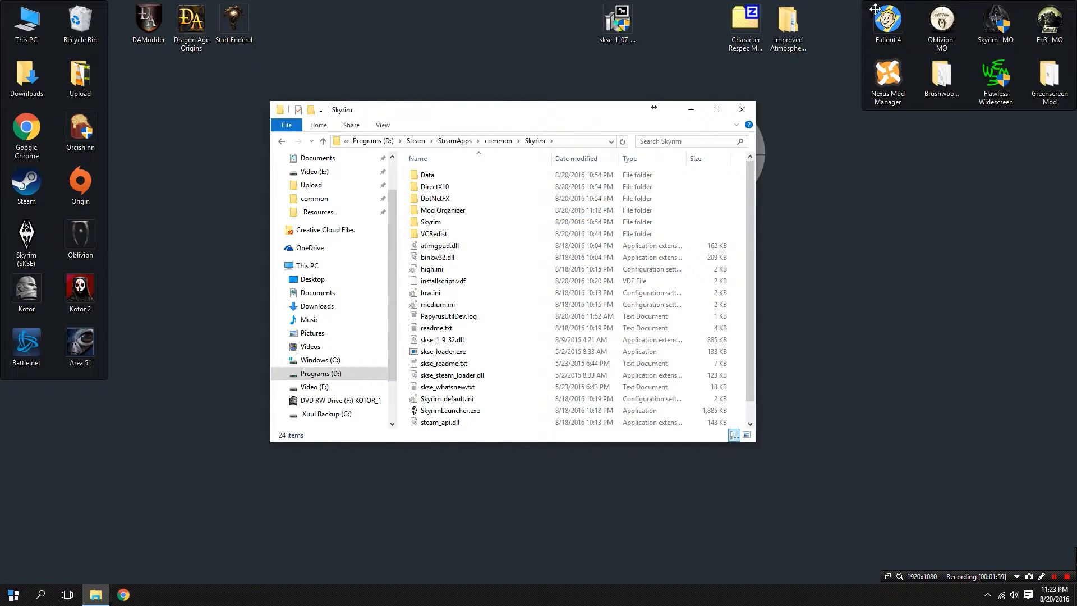
Step: Start Mod Organizer from the Skyrim- MO desktop shortcut and look through its list of managed archives
{"action": "left_click", "coordinate": [1015, 23]}
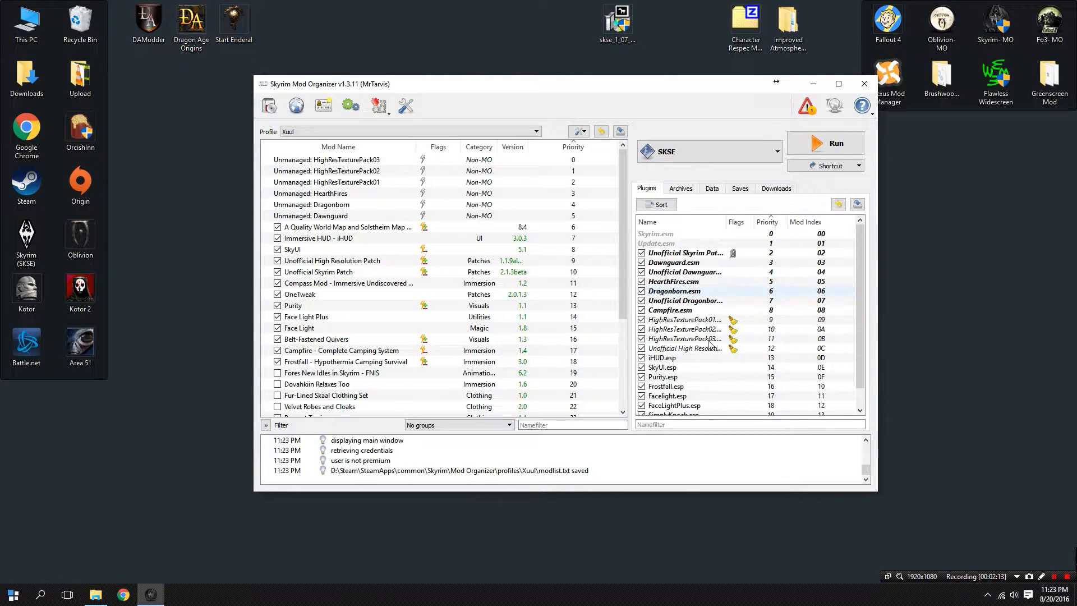
{"action": "left_click", "coordinate": [683, 188]}
{"action": "scroll", "coordinate": [724, 316], "scroll_direction": "down", "scroll_amount": 3}
{"action": "scroll", "coordinate": [725, 318], "scroll_direction": "up", "scroll_amount": 5}
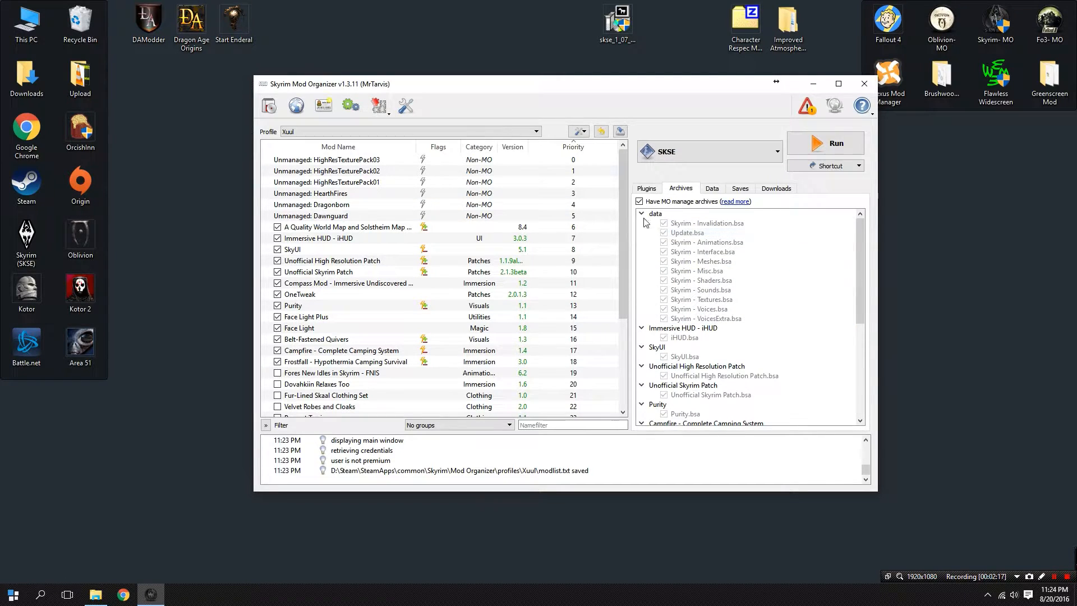
Step: Close Mod Organizer, find the Skyrim_Enderal folder through the Skyrim (SKSE) shortcut's file location, and look over its files
{"action": "left_click", "coordinate": [864, 83]}
{"action": "right_click", "coordinate": [37, 235]}
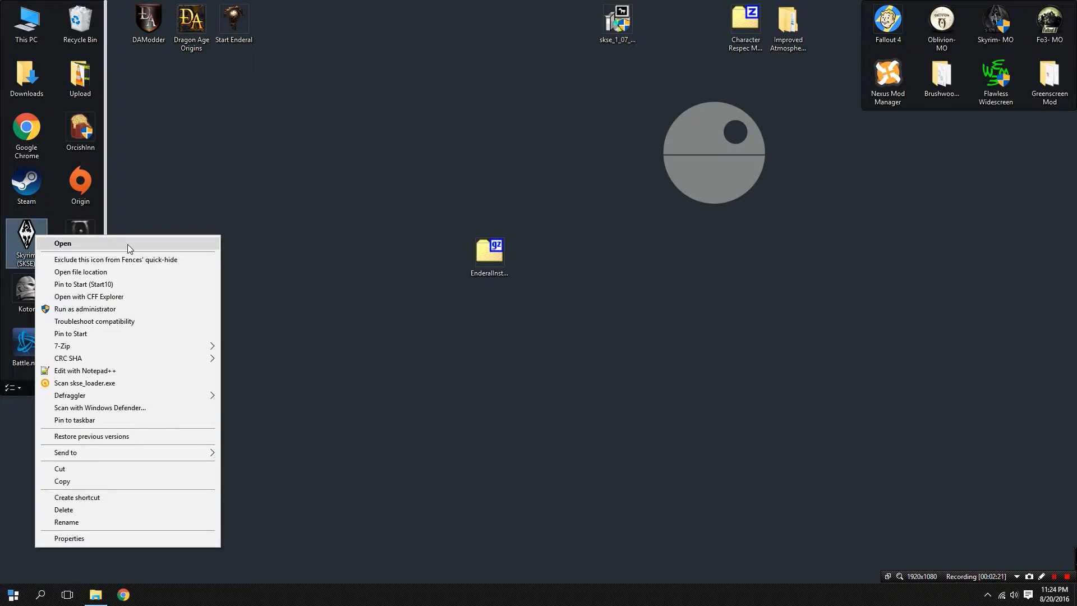
{"action": "left_click", "coordinate": [128, 271]}
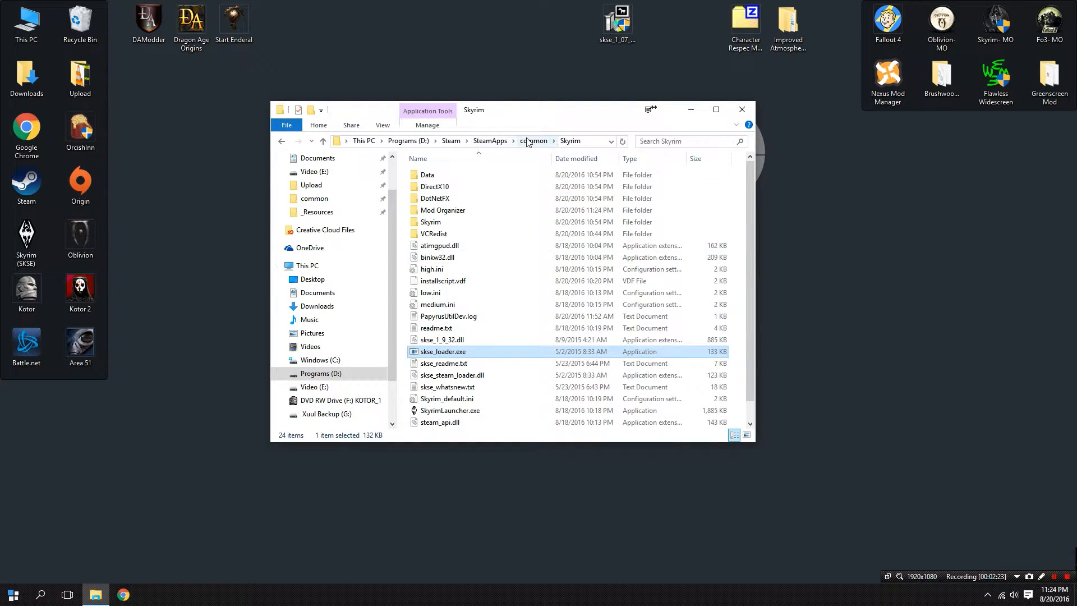
{"action": "left_click", "coordinate": [533, 141]}
{"action": "scroll", "coordinate": [542, 274], "scroll_direction": "down", "scroll_amount": 1}
{"action": "double_click", "coordinate": [449, 363]}
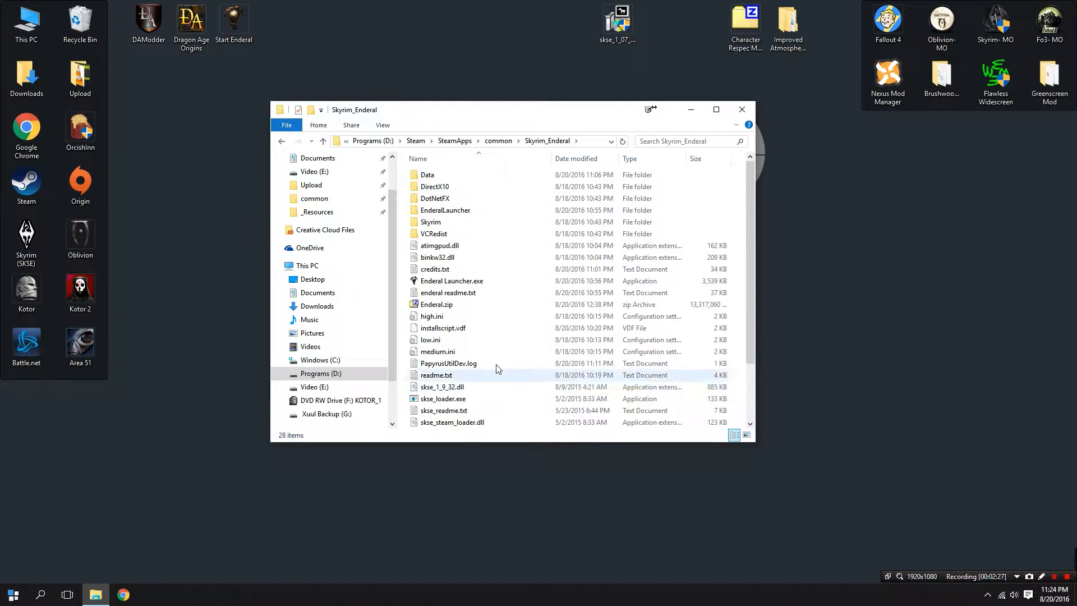
{"action": "scroll", "coordinate": [483, 280], "scroll_direction": "down", "scroll_amount": 2}
{"action": "scroll", "coordinate": [485, 359], "scroll_direction": "up", "scroll_amount": 2}
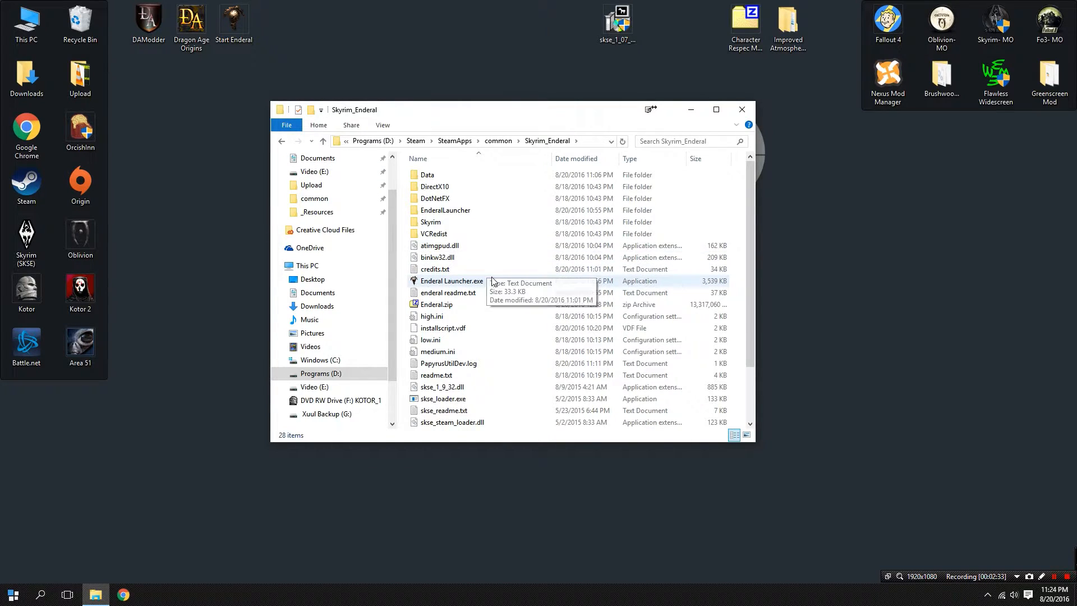
{"action": "scroll", "coordinate": [463, 336], "scroll_direction": "down", "scroll_amount": 2}
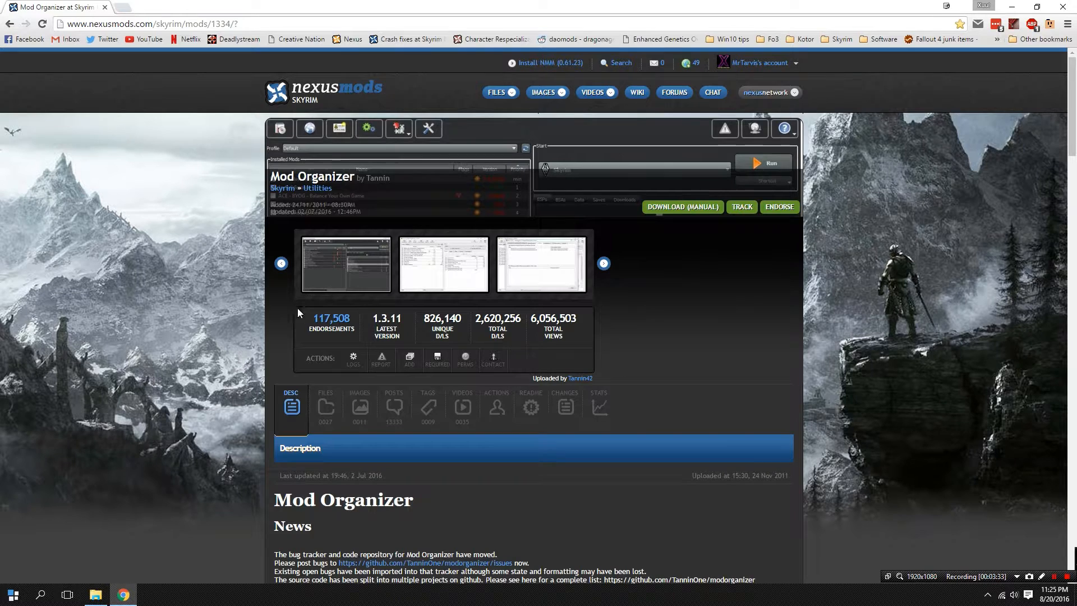
Step: Download the manual-installation archive Mod Organizer v1_3_11 from its Nexus Mods page, then close the browser
{"action": "left_click", "coordinate": [325, 407]}
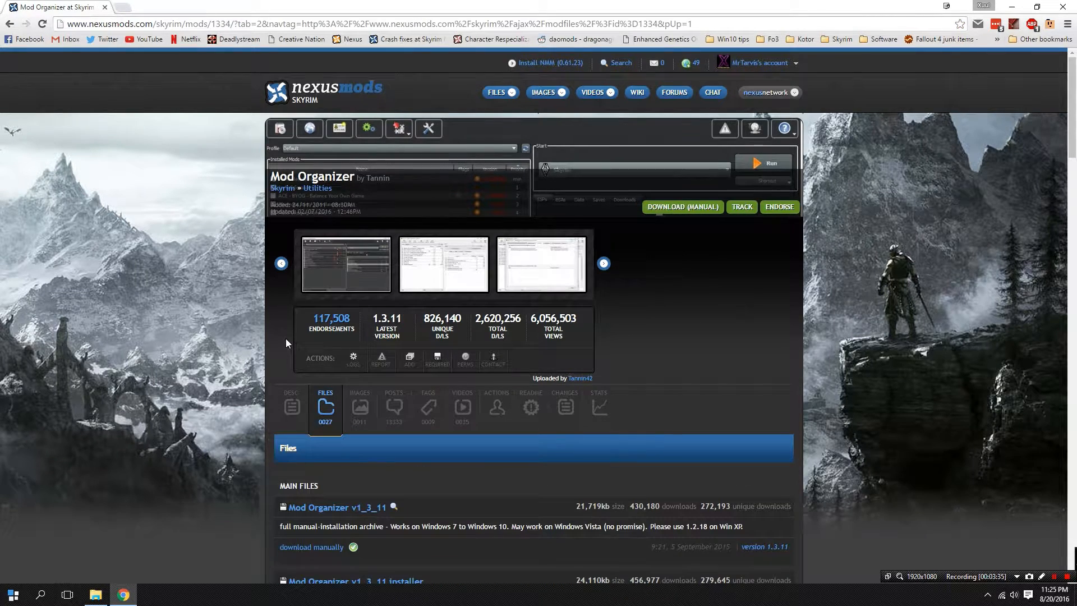
{"action": "scroll", "coordinate": [285, 338], "scroll_direction": "down", "scroll_amount": 4}
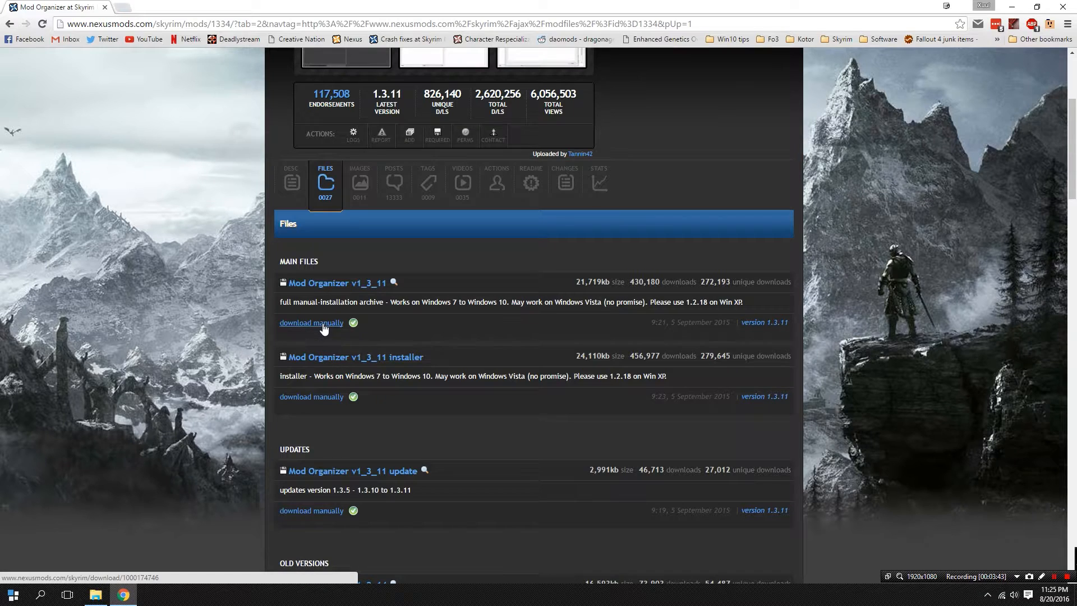
{"action": "left_click", "coordinate": [323, 324]}
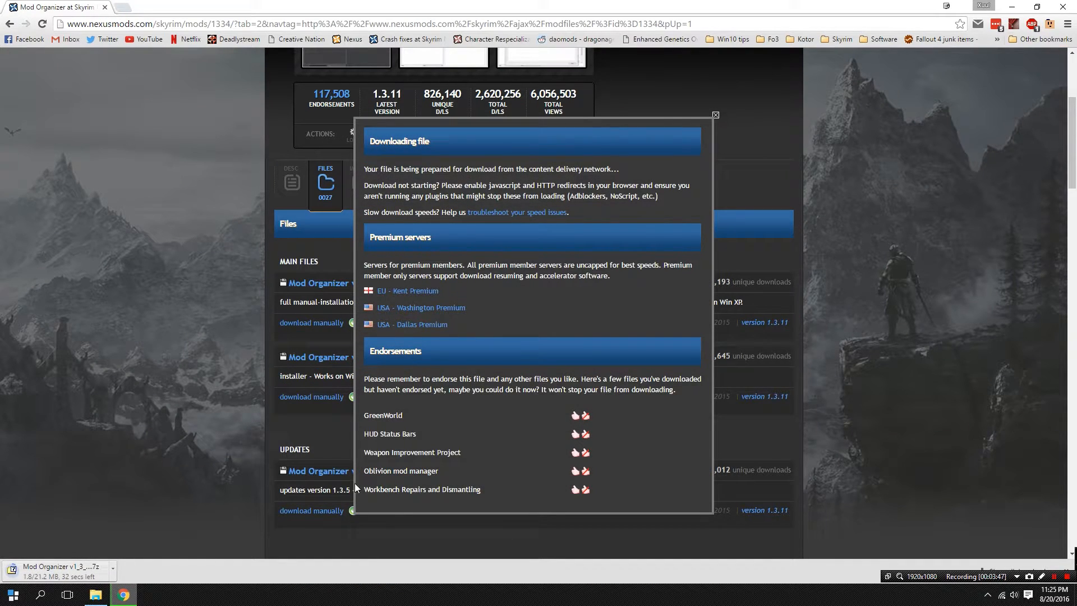
{"action": "left_click", "coordinate": [717, 116]}
{"action": "key", "text": "alt+F4"}
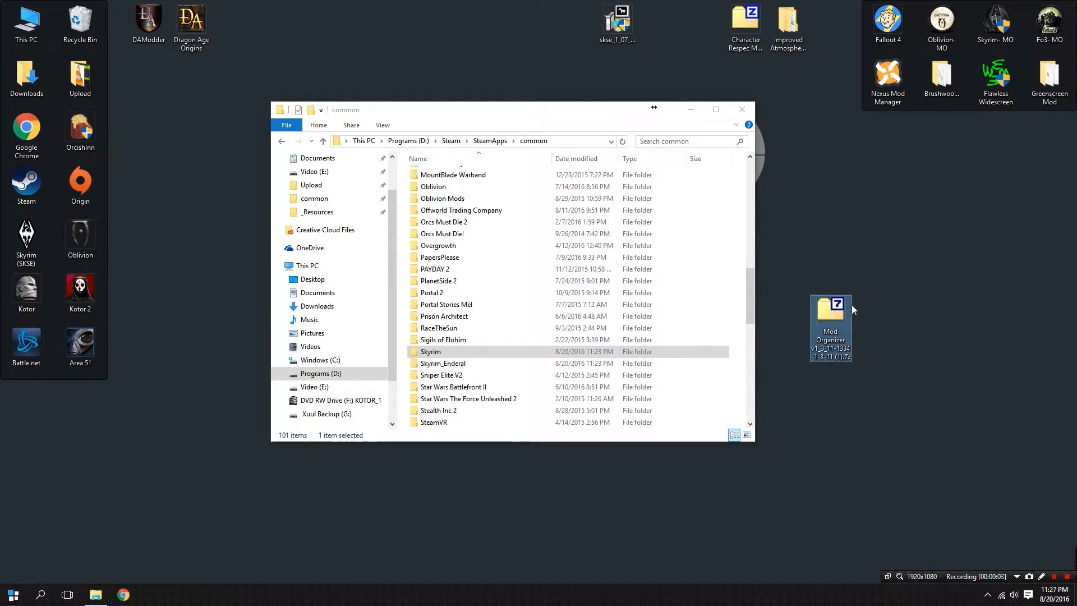
Step: Extract the ModOrganizer folder from the downloaded 7z archive into the Skyrim_Enderal folder
{"action": "right_click", "coordinate": [822, 312]}
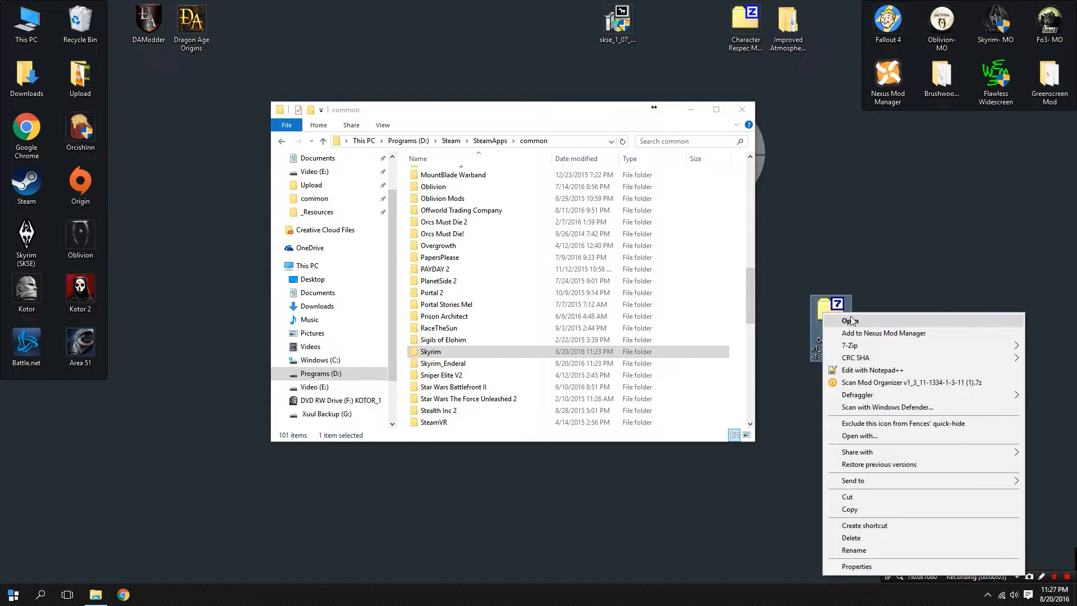
{"action": "left_click", "coordinate": [850, 321]}
{"action": "left_click_drag", "start_coordinate": [404, 123], "coordinate": [1051, 167]}
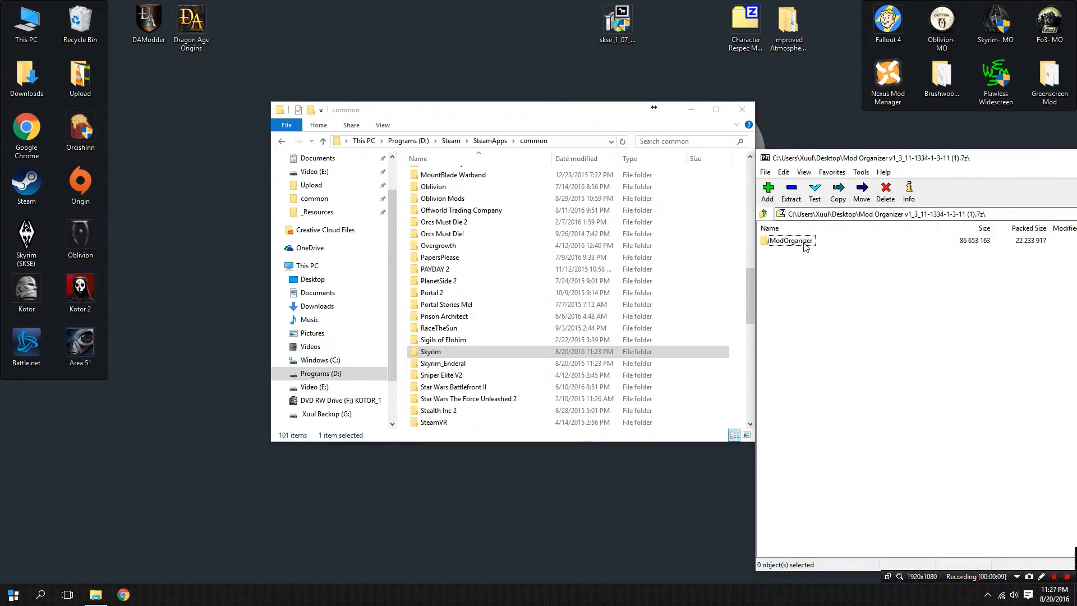
{"action": "left_click_drag", "start_coordinate": [783, 241], "coordinate": [452, 370]}
{"action": "double_click", "coordinate": [451, 364]}
{"action": "left_click_drag", "start_coordinate": [786, 241], "coordinate": [405, 240]}
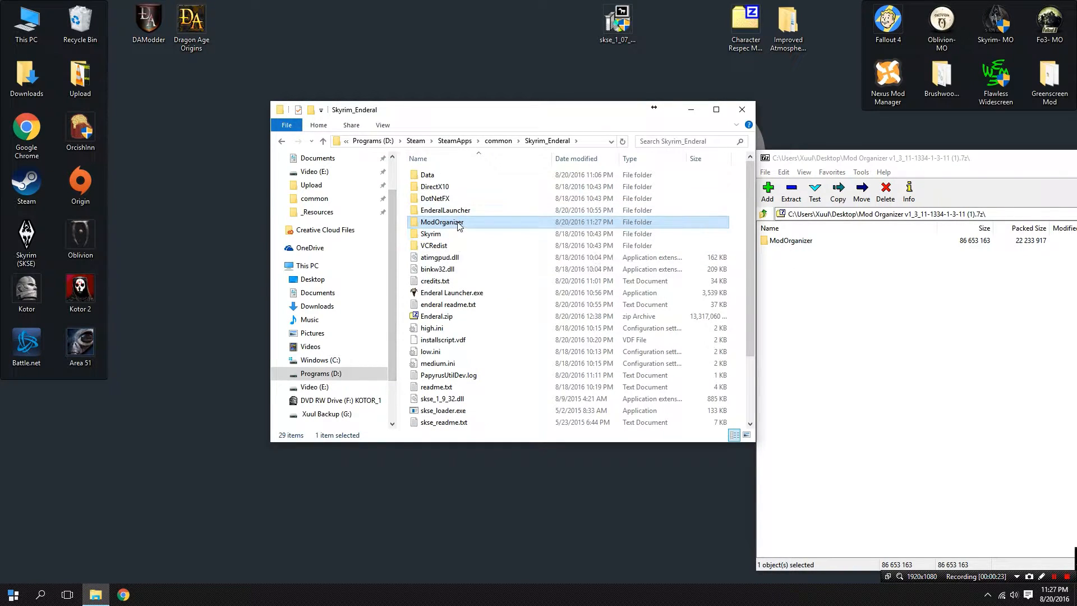
Step: Start ModOrganizer.exe from Skyrim_Enderal's new ModOrganizer folder, dismiss the message of the day and decline the tutorial
{"action": "double_click", "coordinate": [454, 222]}
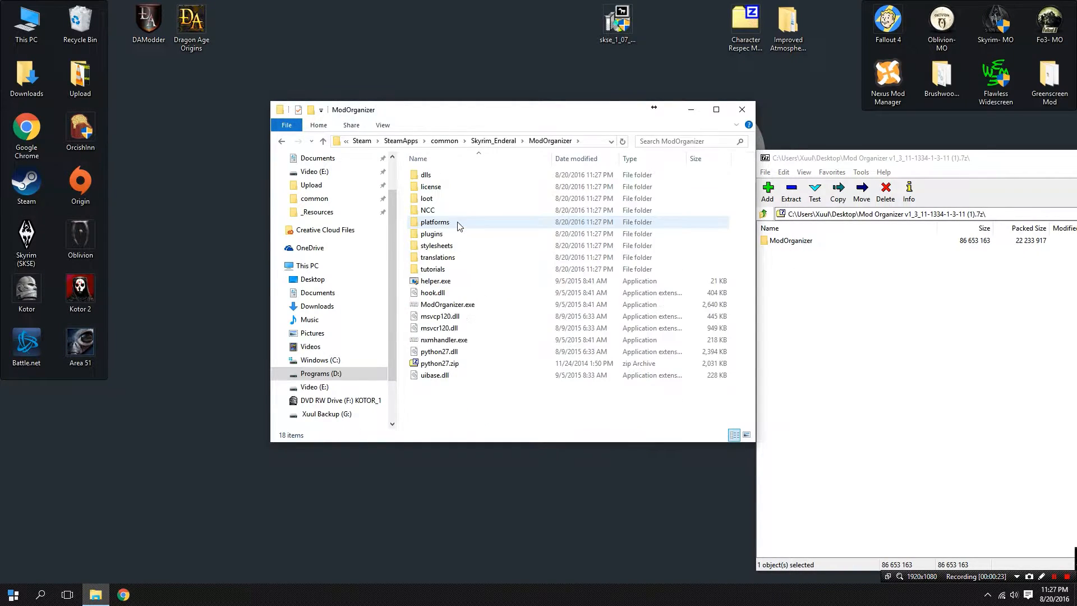
{"action": "double_click", "coordinate": [490, 306]}
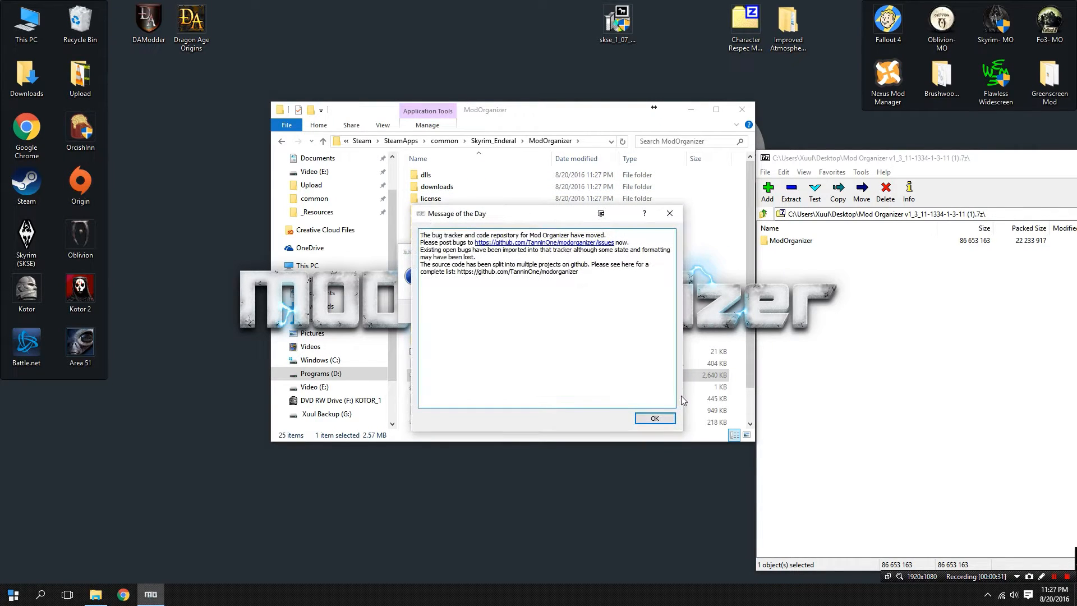
{"action": "left_click", "coordinate": [655, 418]}
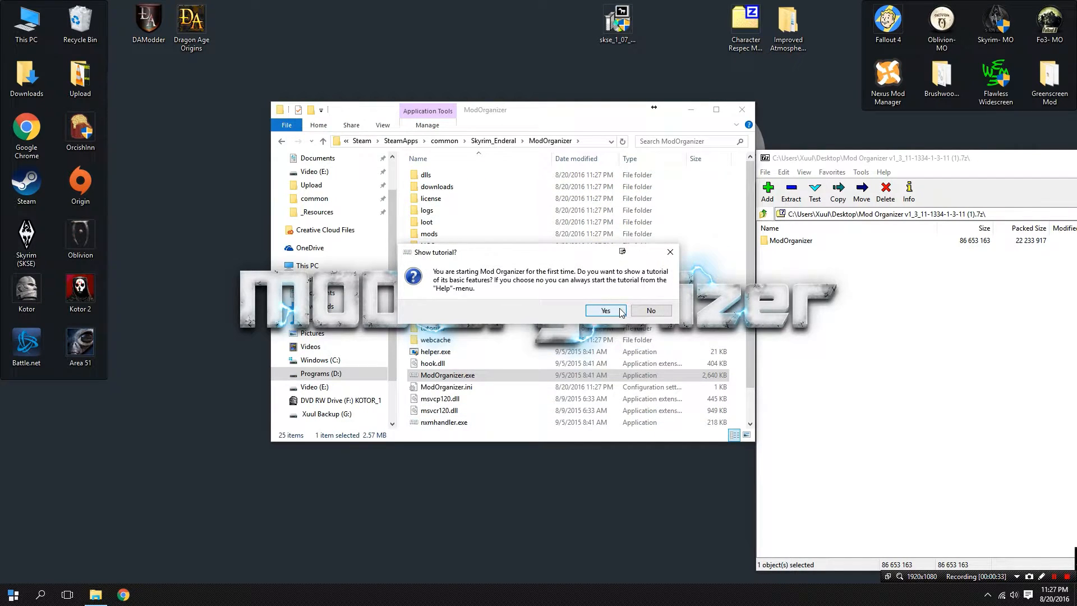
{"action": "left_click", "coordinate": [636, 313]}
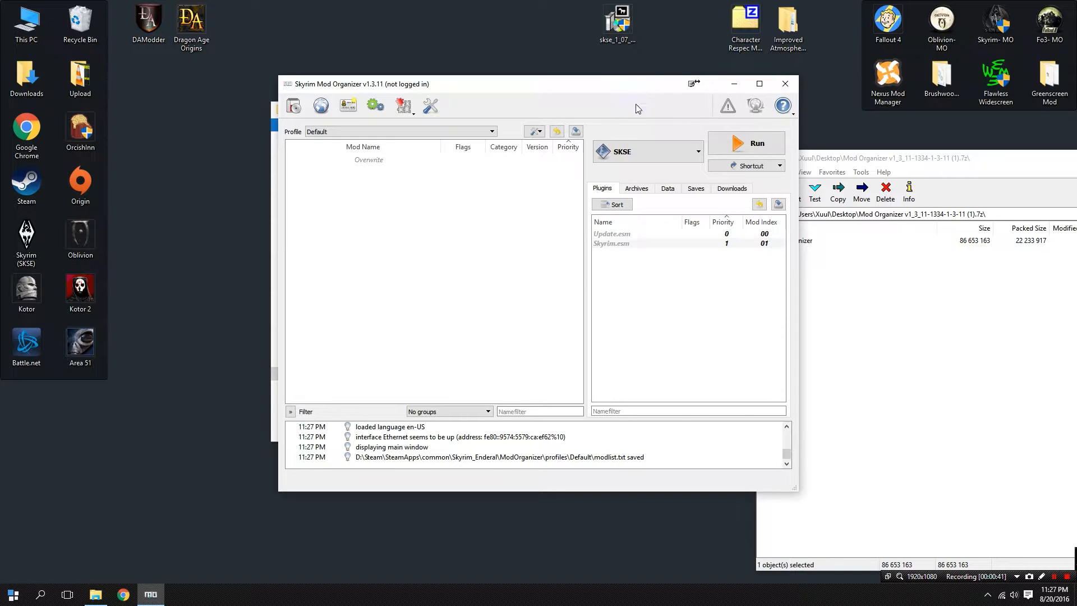
Step: Review the archives and plugins in Enderal's Mod Organizer and compare them with the plugin list of Skyrim- MO
{"action": "left_click", "coordinate": [638, 189]}
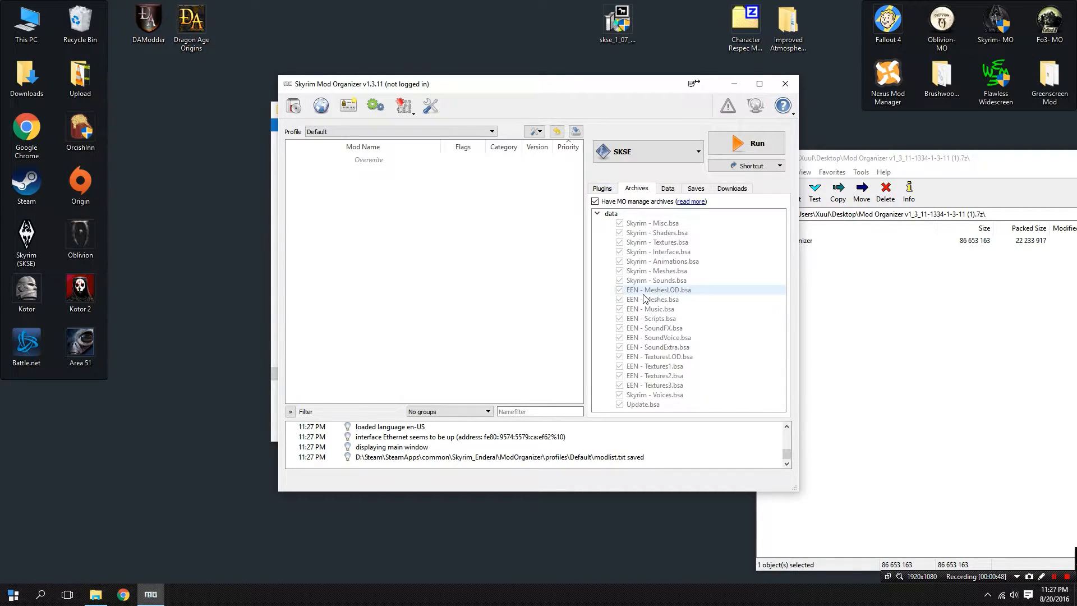
{"action": "left_click", "coordinate": [604, 189]}
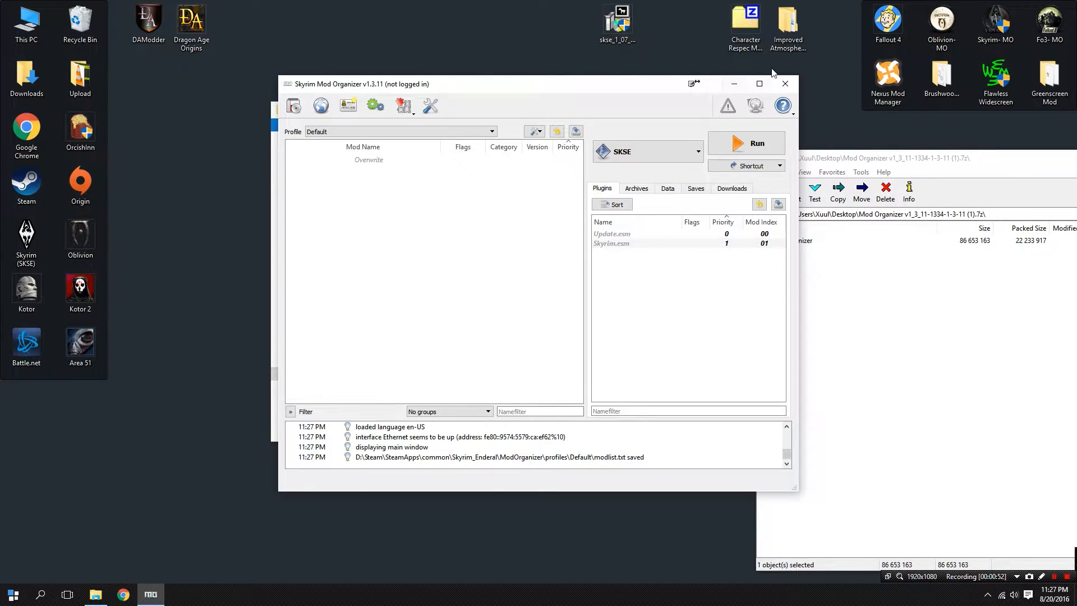
{"action": "left_click", "coordinate": [785, 83]}
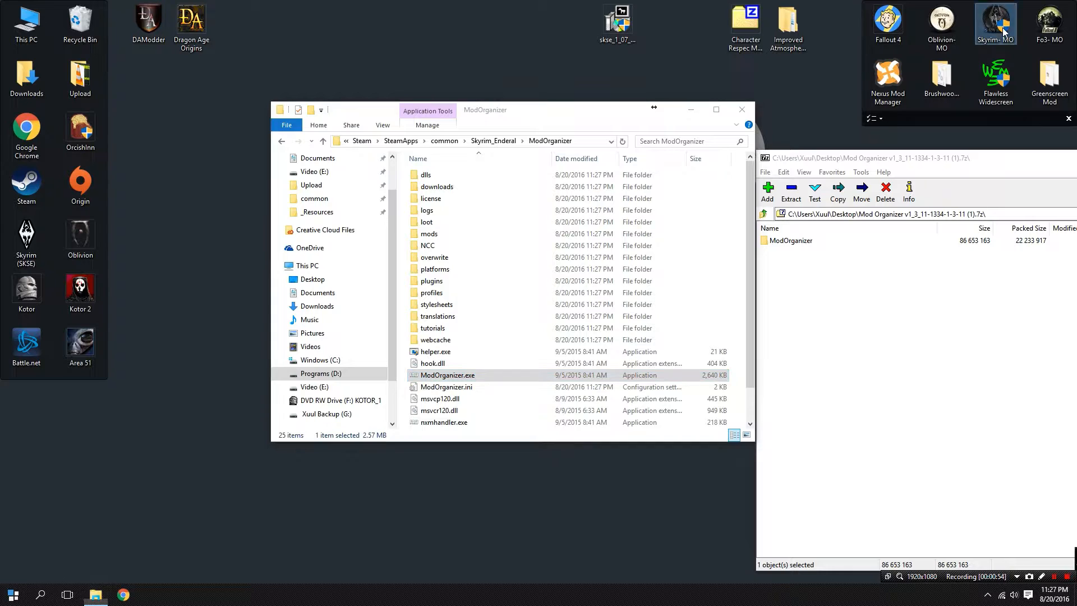
{"action": "double_click", "coordinate": [1004, 32]}
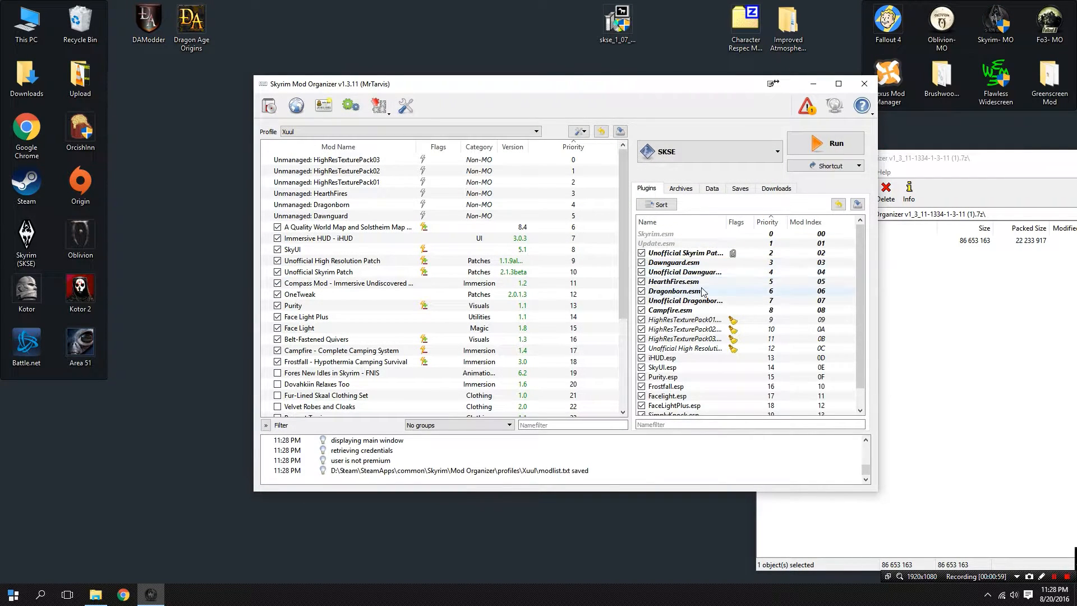
{"action": "left_click", "coordinate": [865, 84]}
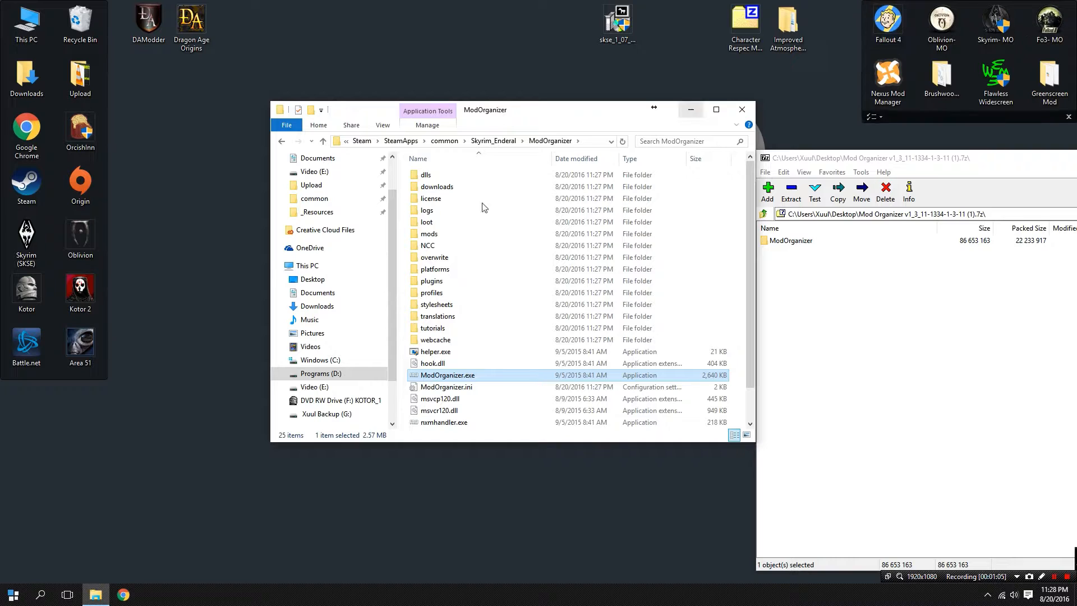
Step: Create a desktop shortcut to Skyrim_Enderal's ModOrganizer.exe and rename it Enderal- MO
{"action": "right_click", "coordinate": [448, 376]}
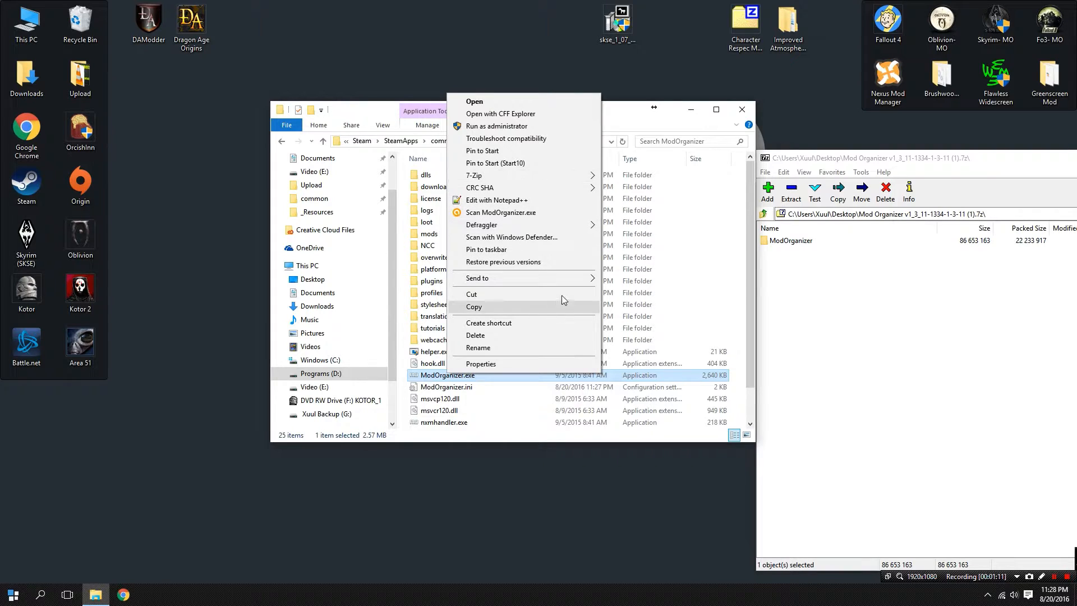
{"action": "mouse_move", "coordinate": [582, 282]}
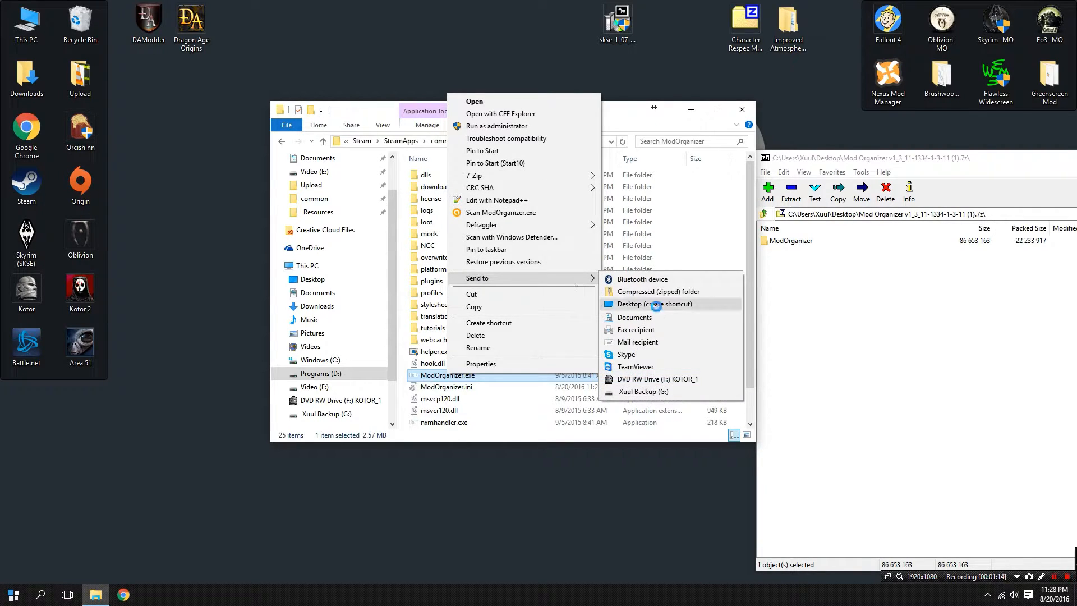
{"action": "left_click", "coordinate": [656, 306]}
{"action": "right_click", "coordinate": [11, 439]}
{"action": "left_click", "coordinate": [31, 449]}
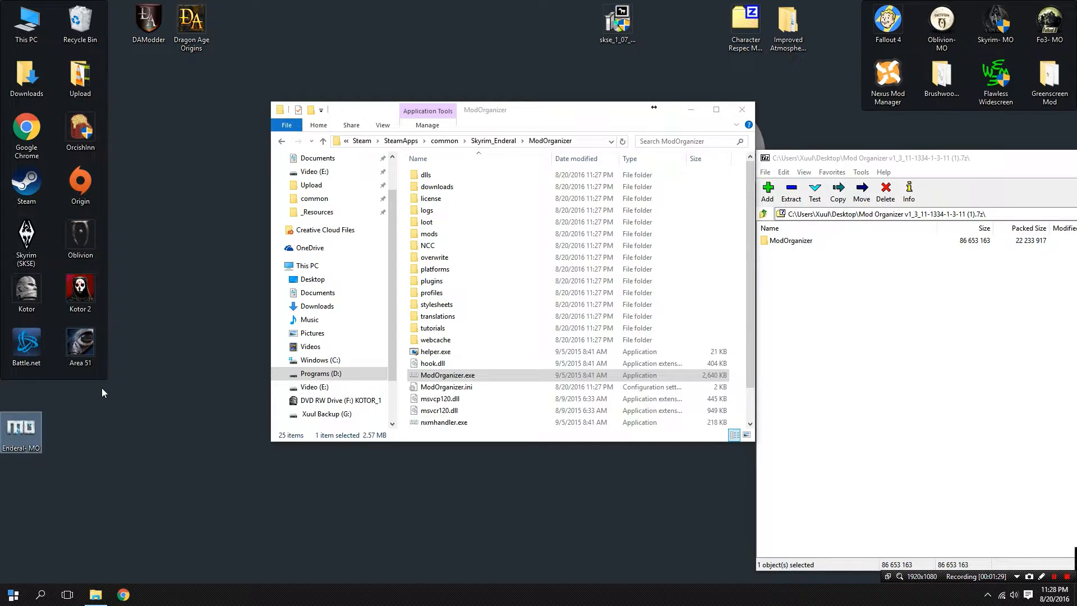
Step: Change the Enderal- MO shortcut's icon to the one from Enderal Launcher.exe in the Skyrim_Enderal folder
{"action": "right_click", "coordinate": [24, 433]}
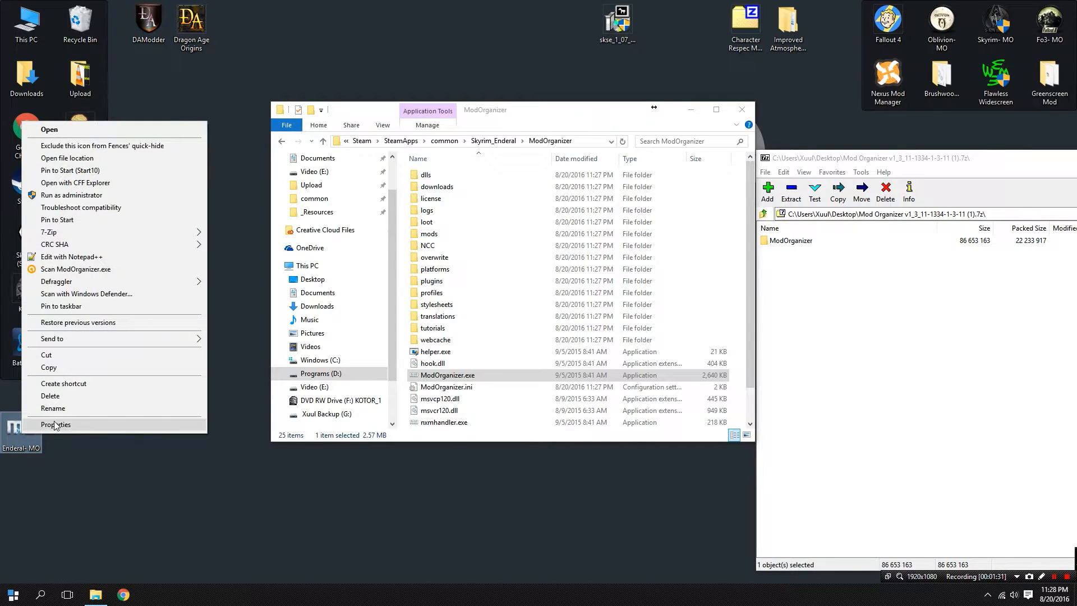
{"action": "left_click", "coordinate": [56, 424]}
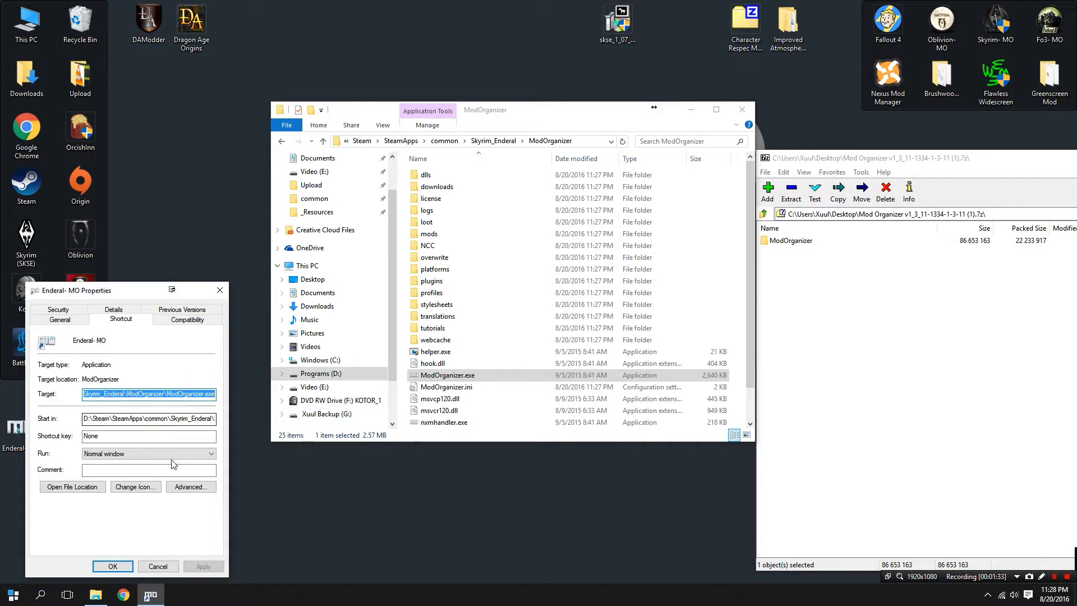
{"action": "left_click", "coordinate": [152, 487]}
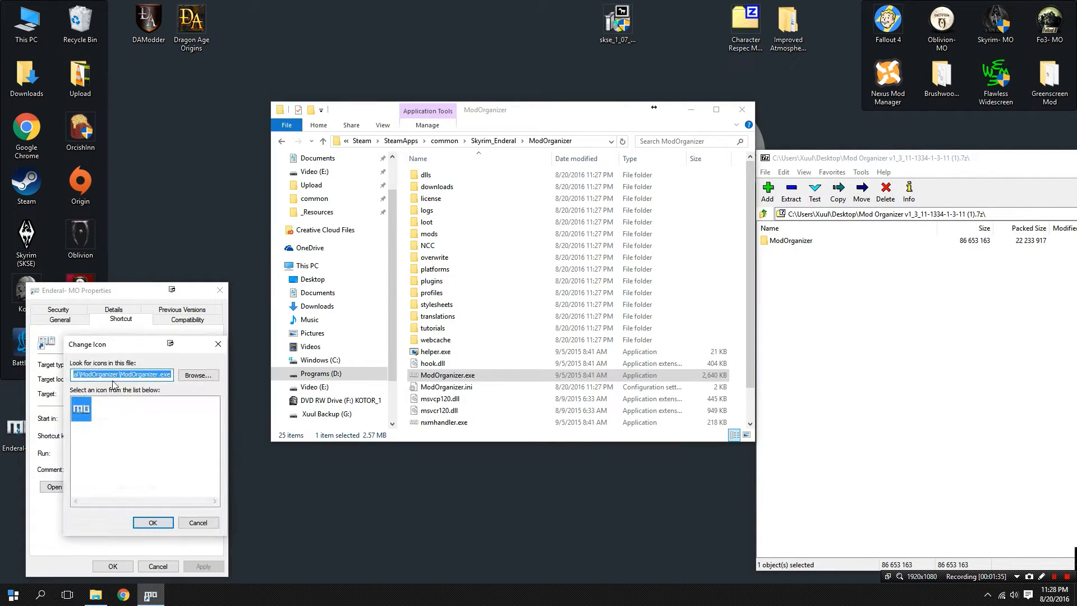
{"action": "left_click", "coordinate": [207, 377]}
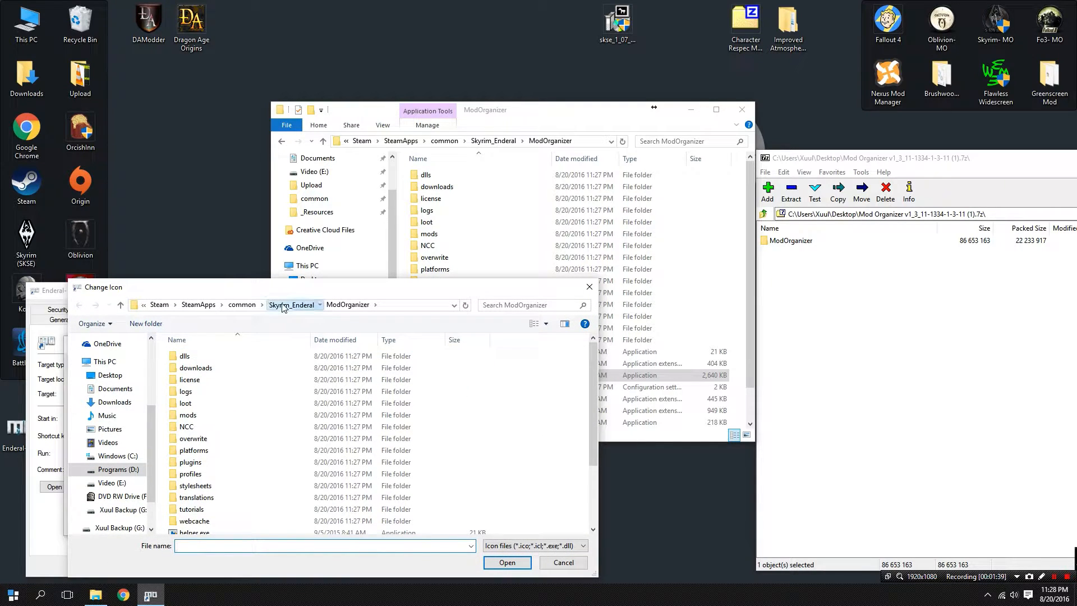
{"action": "left_click", "coordinate": [290, 305]}
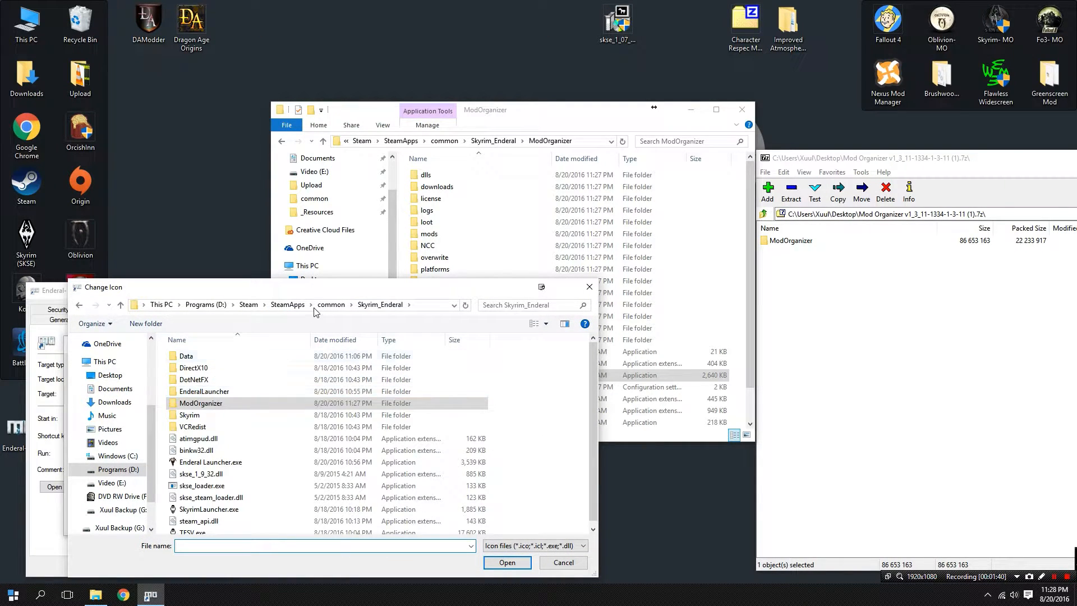
{"action": "left_click", "coordinate": [224, 463]}
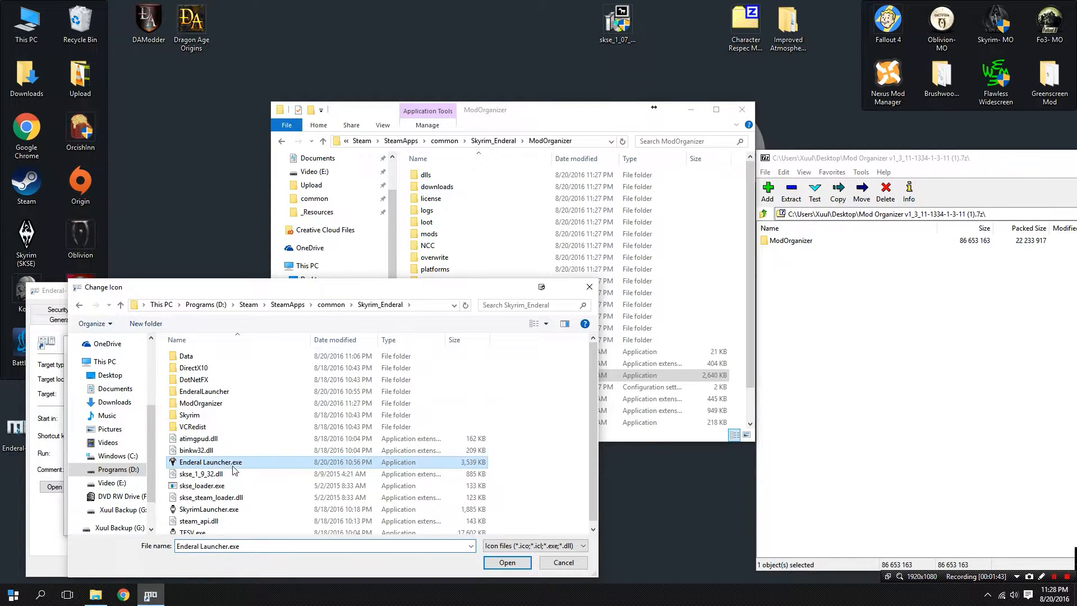
{"action": "left_click", "coordinate": [507, 562]}
{"action": "left_click", "coordinate": [119, 568]}
Step: Place the Enderal- MO shortcut beside Skyrim- MO on the desktop and close the archive and folder windows
{"action": "left_click_drag", "start_coordinate": [835, 13], "coordinate": [982, 25]}
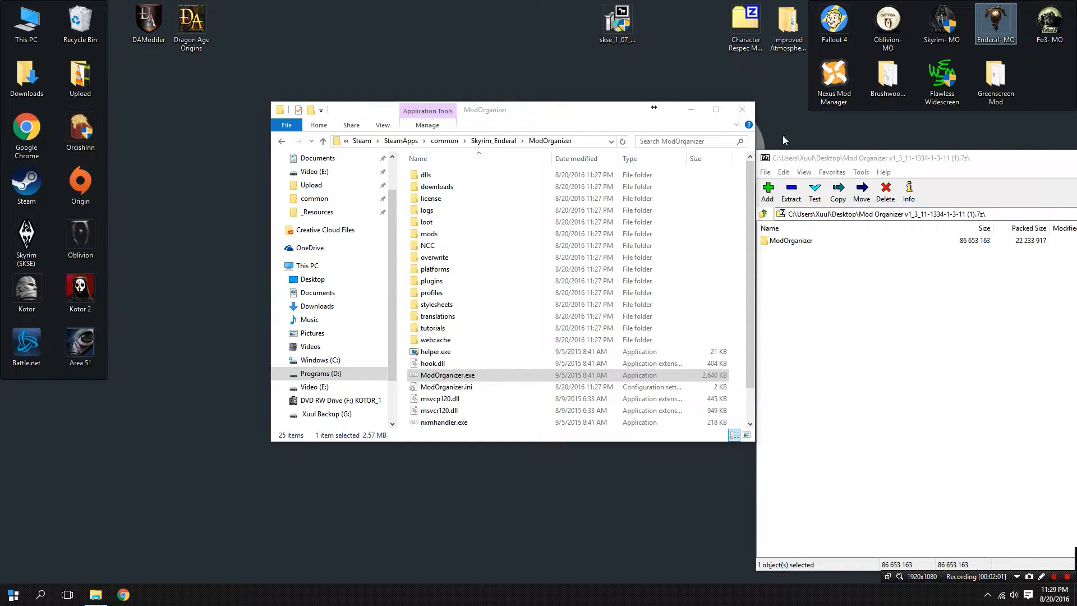
{"action": "double_click", "coordinate": [765, 157]}
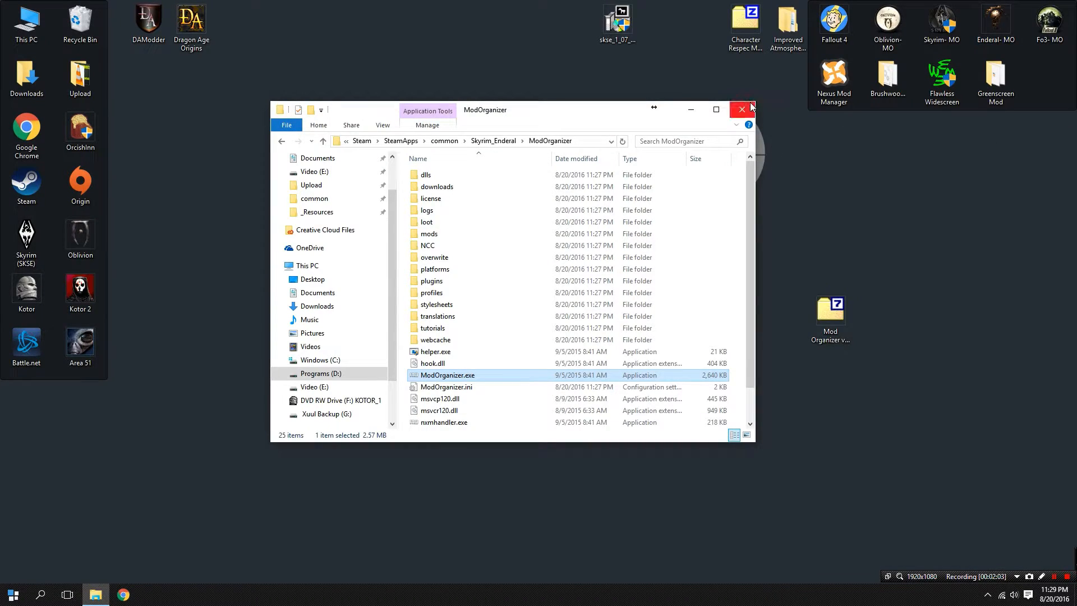
{"action": "left_click", "coordinate": [752, 106]}
Step: Open Enderal- MO and rename its Default profile to Enderal
{"action": "double_click", "coordinate": [1009, 34]}
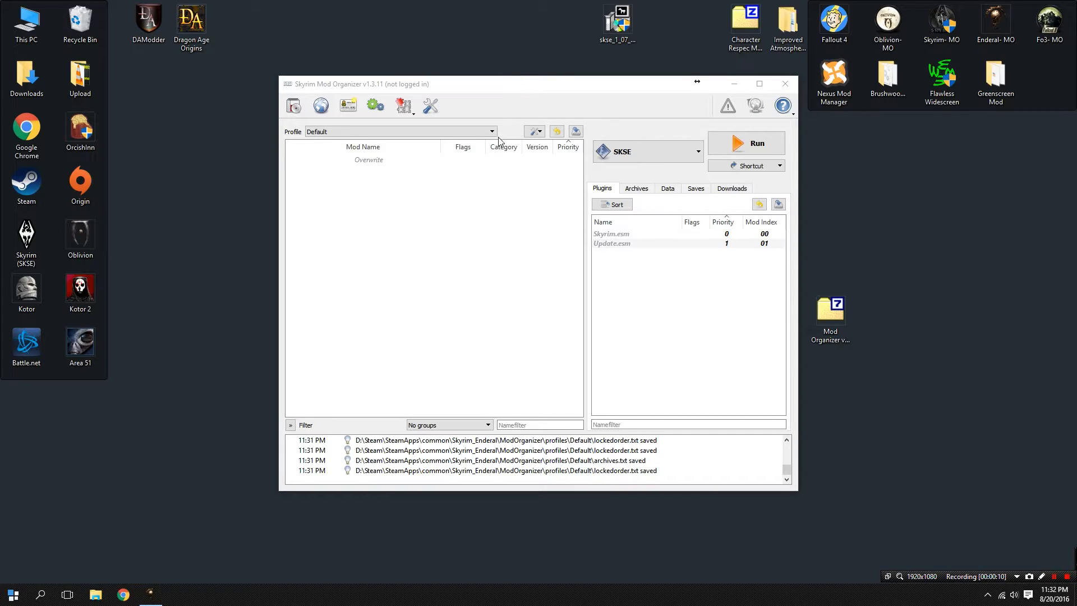
{"action": "left_click", "coordinate": [424, 134]}
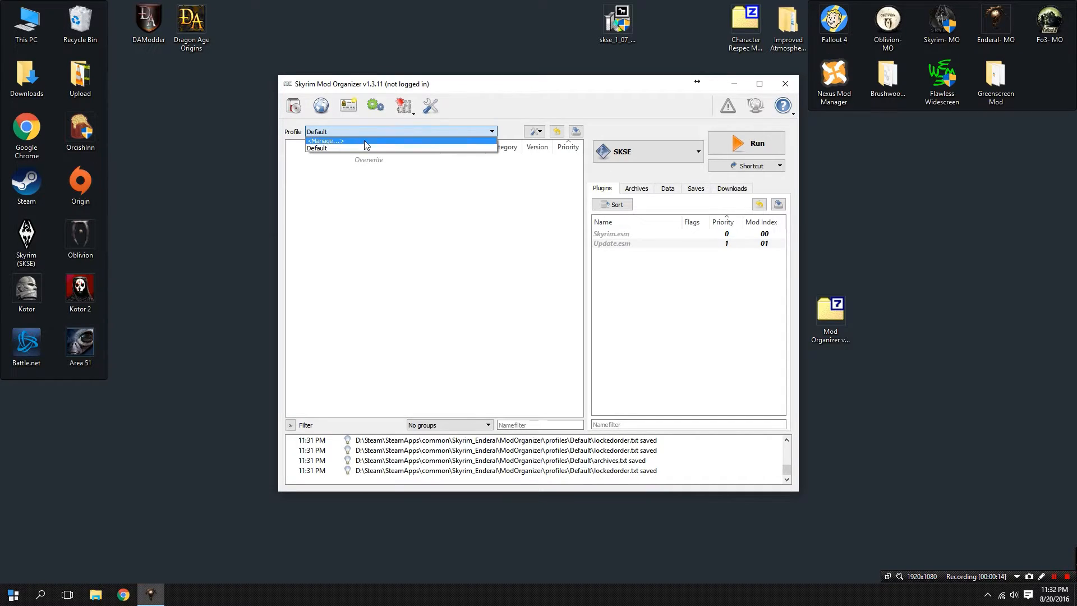
{"action": "left_click", "coordinate": [338, 141]}
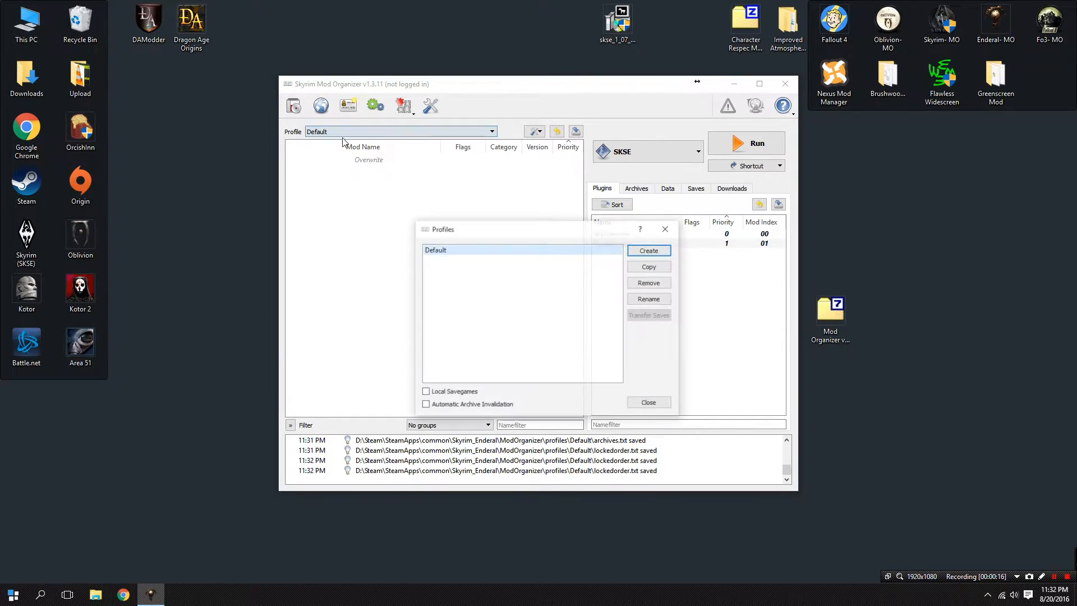
{"action": "left_click", "coordinate": [648, 253]}
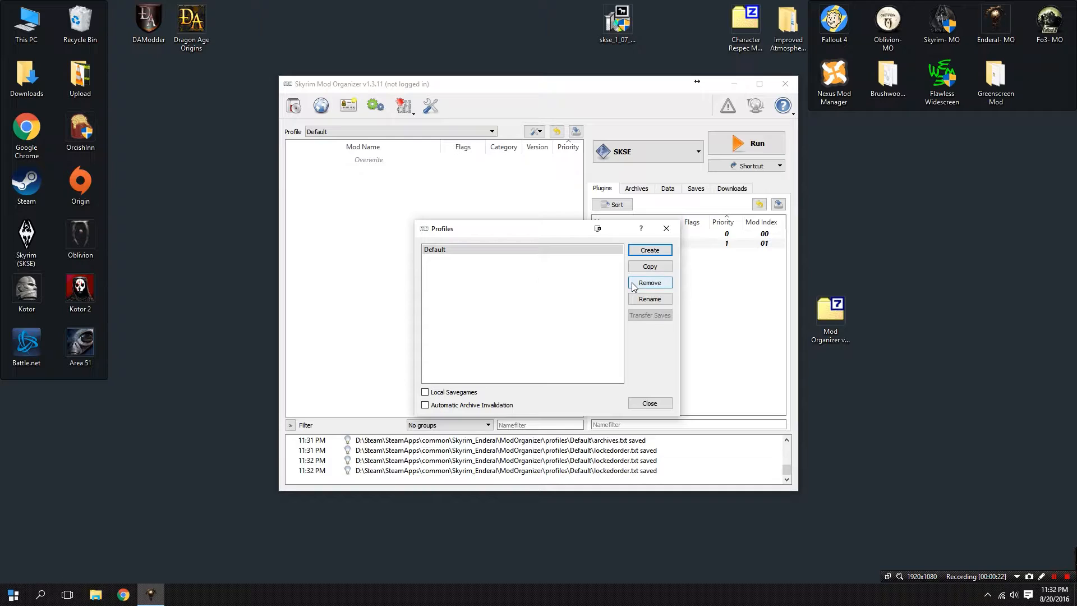
{"action": "left_click", "coordinate": [651, 299]}
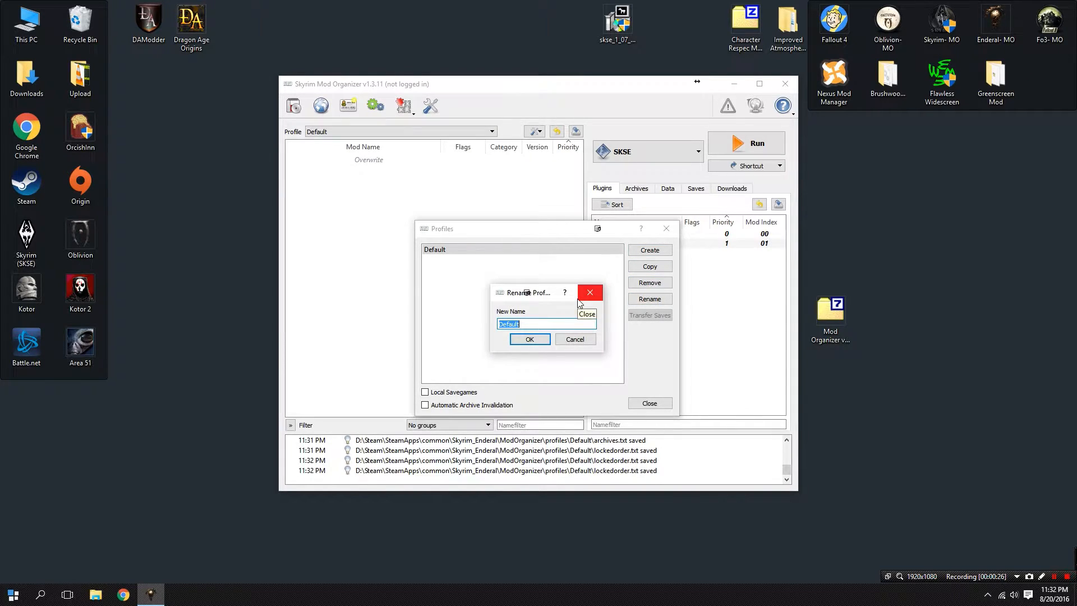
{"action": "type", "text": "Enderal"}
{"action": "left_click", "coordinate": [527, 338]}
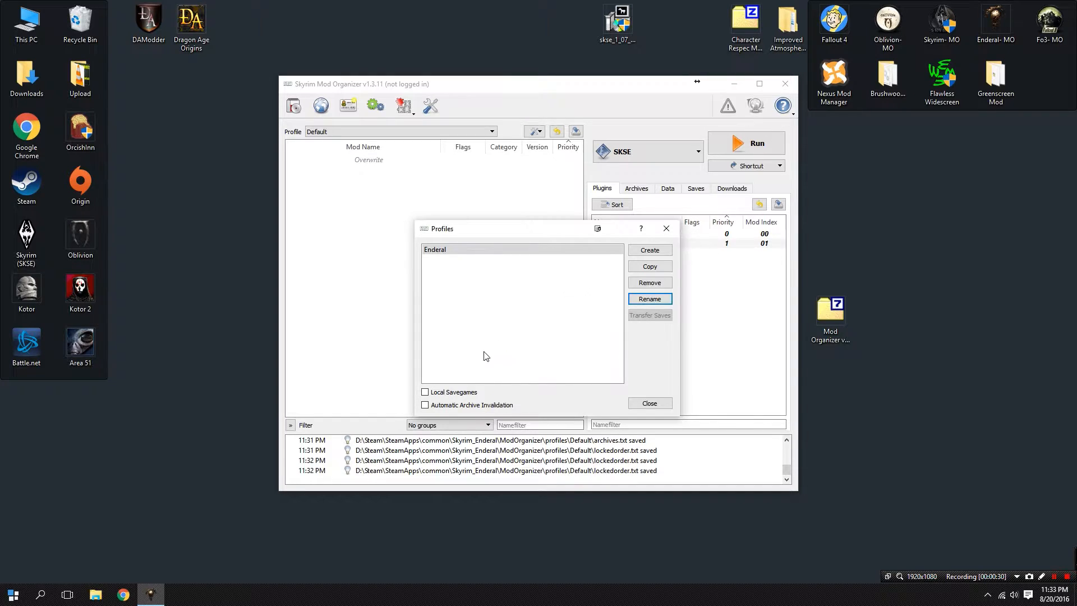
Step: Enable Local Savegames and Automatic Archive Invalidation for the Enderal profile, then recheck both settings
{"action": "left_click", "coordinate": [436, 394]}
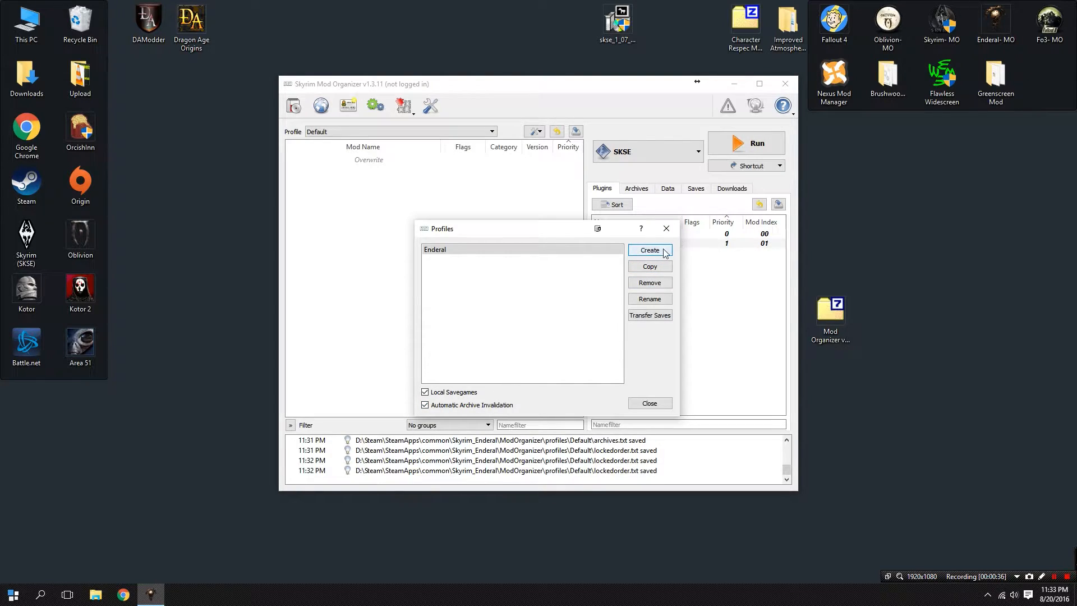
{"action": "left_click", "coordinate": [653, 402]}
{"action": "left_click", "coordinate": [400, 132]}
{"action": "left_click", "coordinate": [400, 142]}
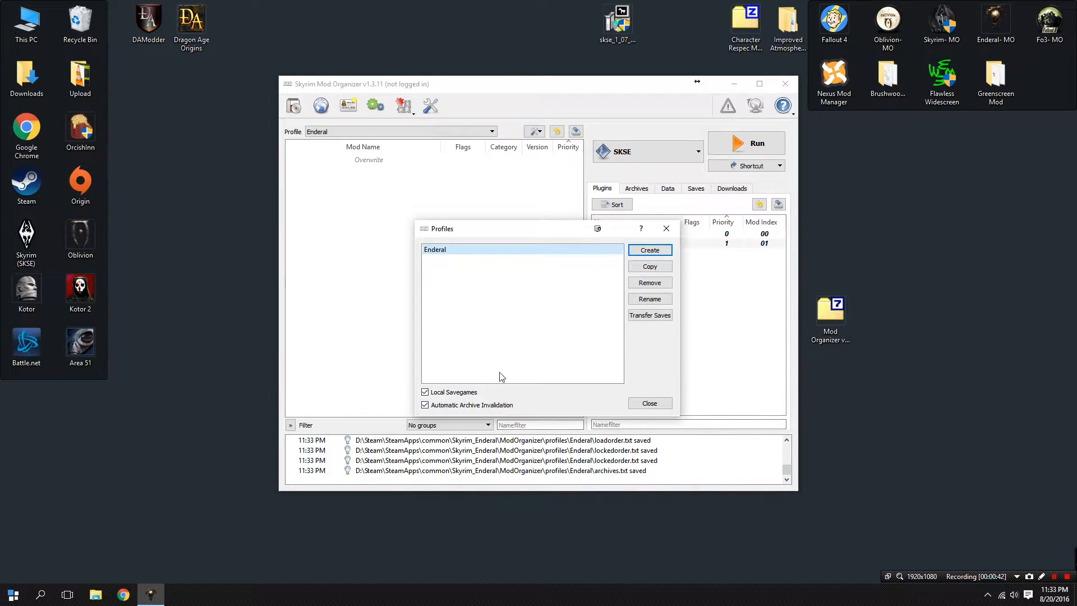
{"action": "left_click", "coordinate": [675, 225]}
Step: Review the saves, downloads, archives and plugins of the Enderal profile
{"action": "left_click", "coordinate": [706, 189]}
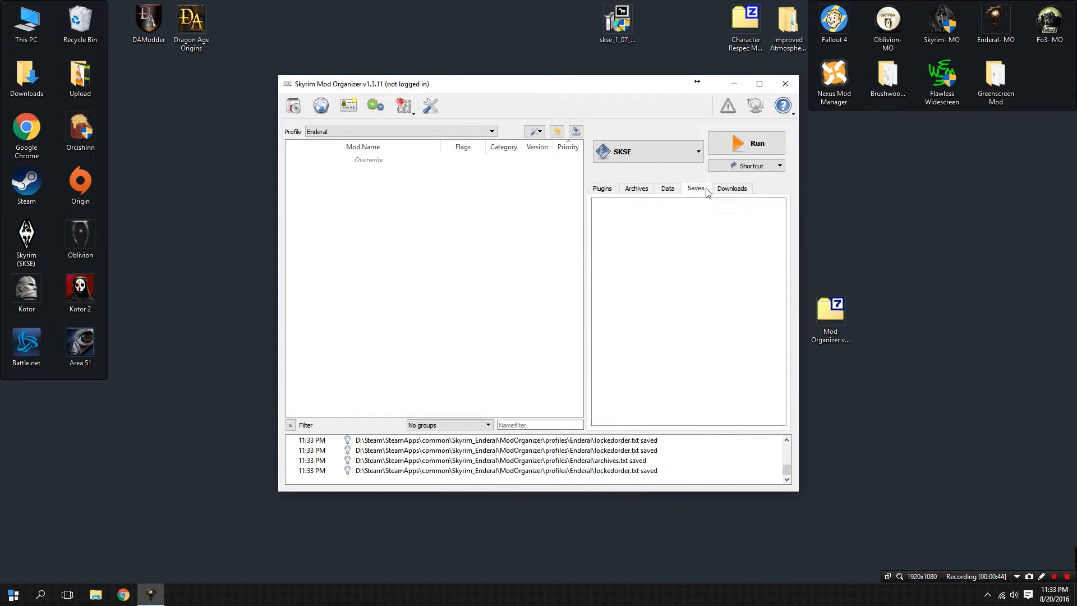
{"action": "left_click", "coordinate": [732, 188]}
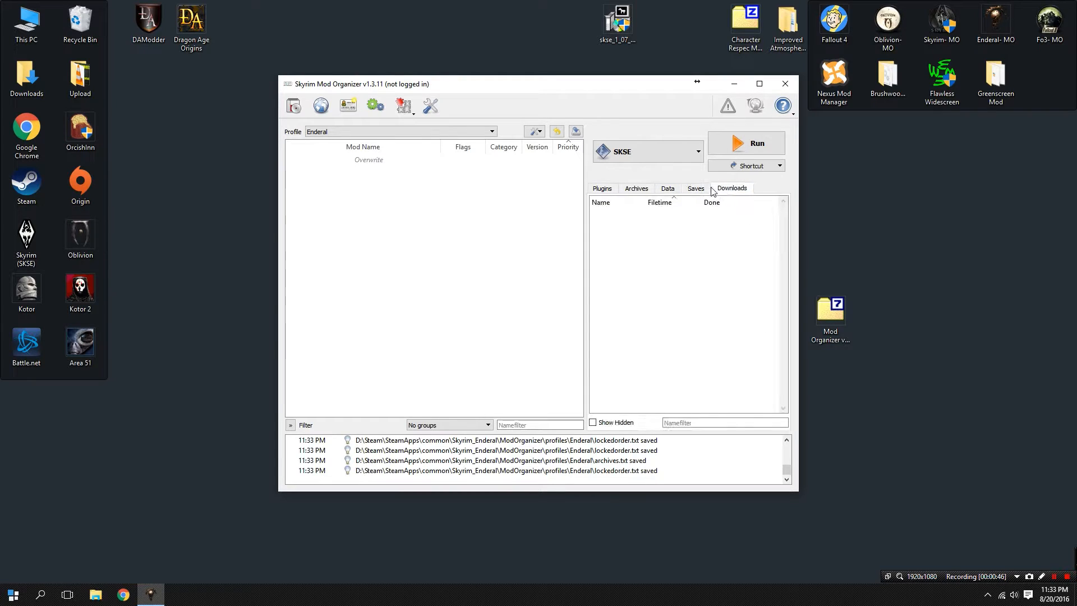
{"action": "left_click", "coordinate": [639, 190]}
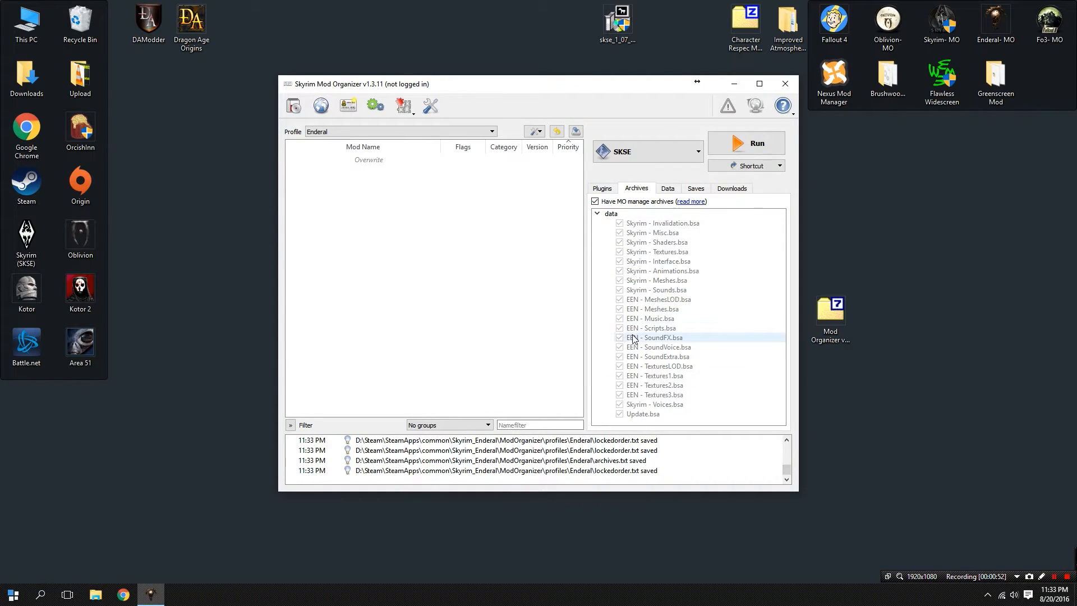
{"action": "left_click", "coordinate": [604, 189]}
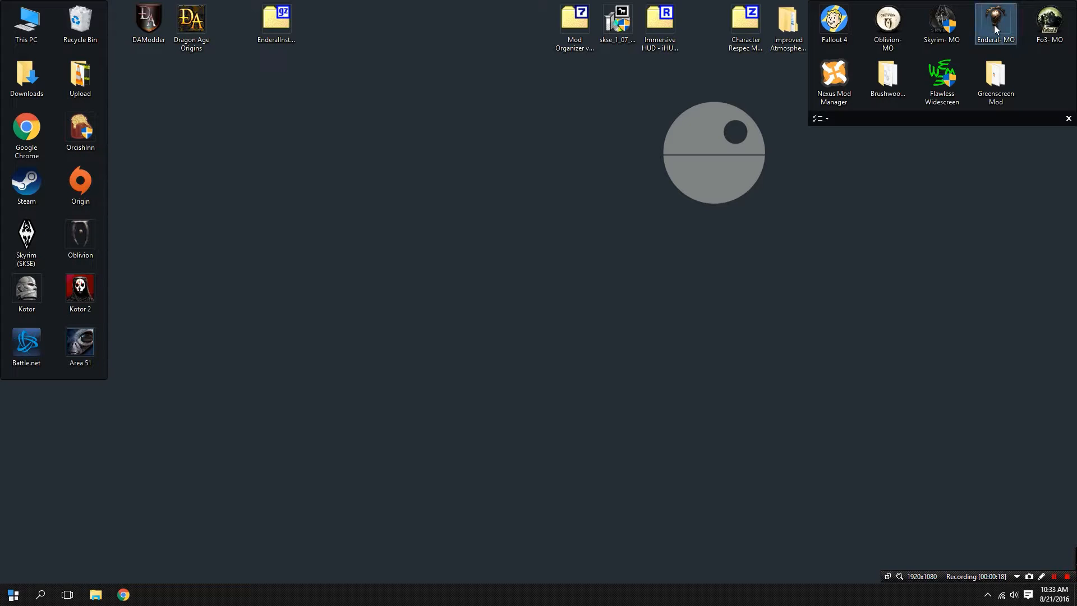
Step: Examine the archive entries in the Enderal profile's skyrim.ini with the INI Editor, then close Enderal- MO
{"action": "double_click", "coordinate": [994, 25]}
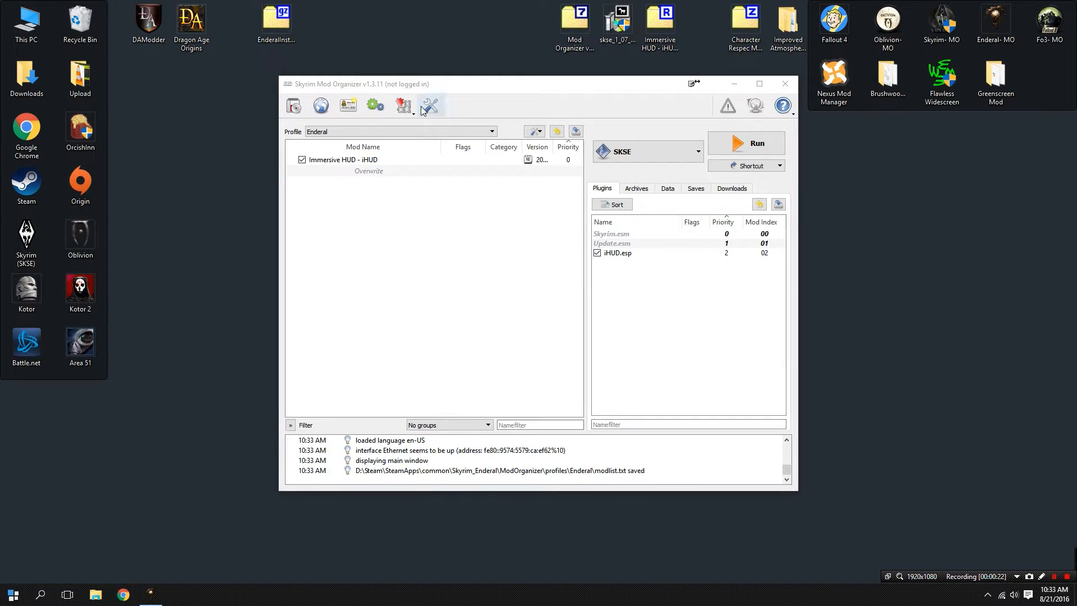
{"action": "left_click", "coordinate": [414, 110]}
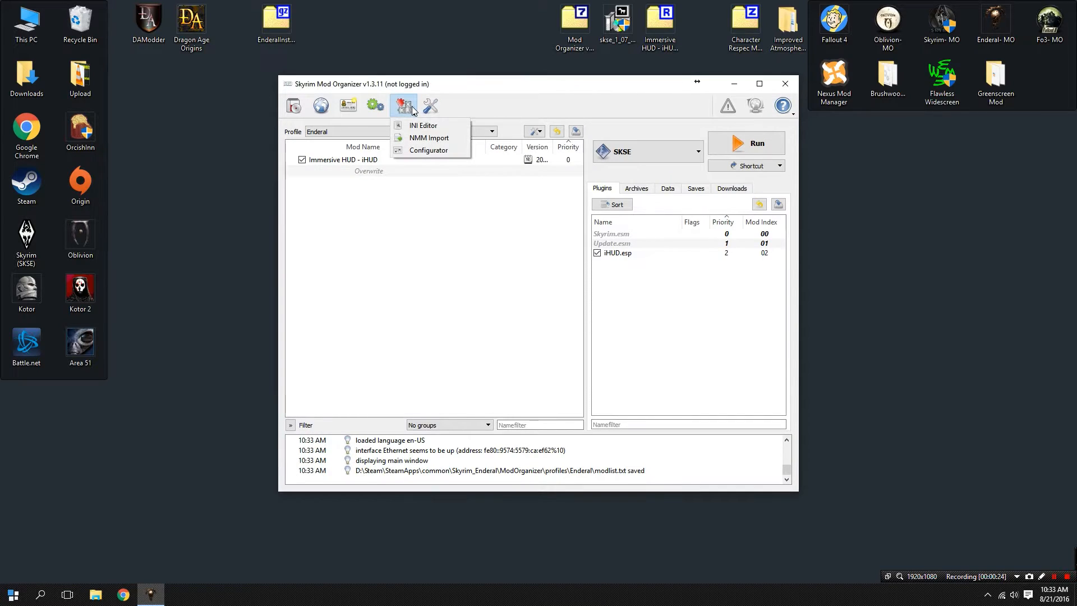
{"action": "left_click", "coordinate": [422, 127]}
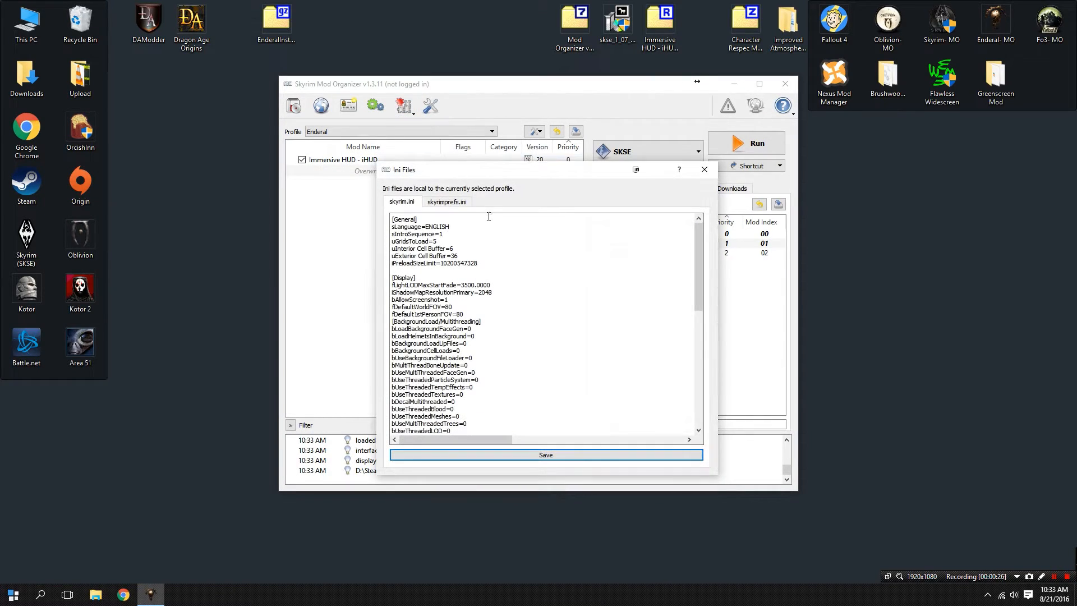
{"action": "scroll", "coordinate": [510, 238], "scroll_direction": "down", "scroll_amount": 9}
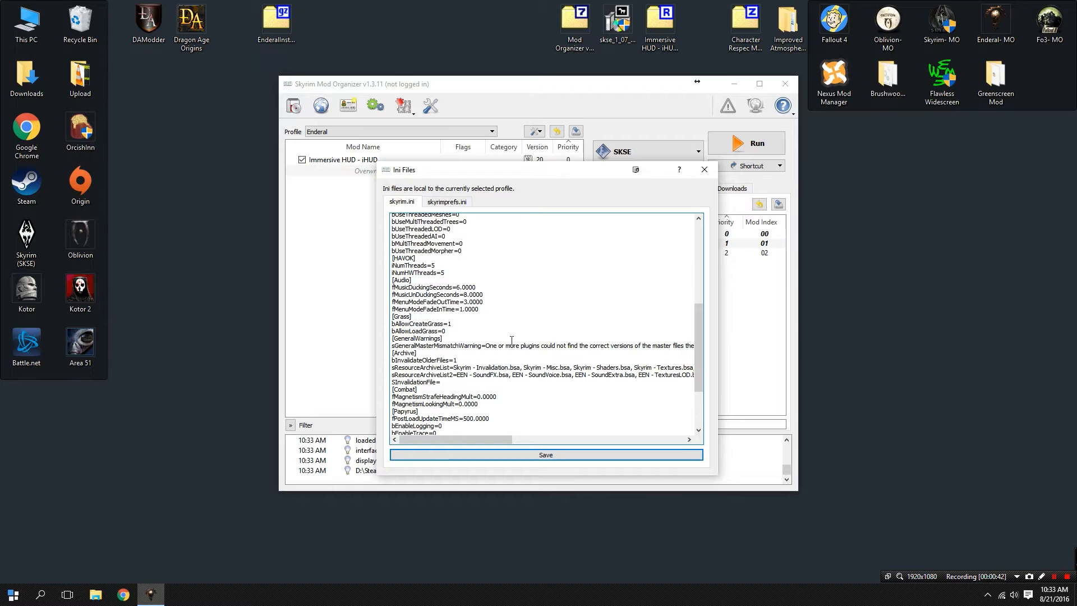
{"action": "left_click", "coordinate": [704, 169]}
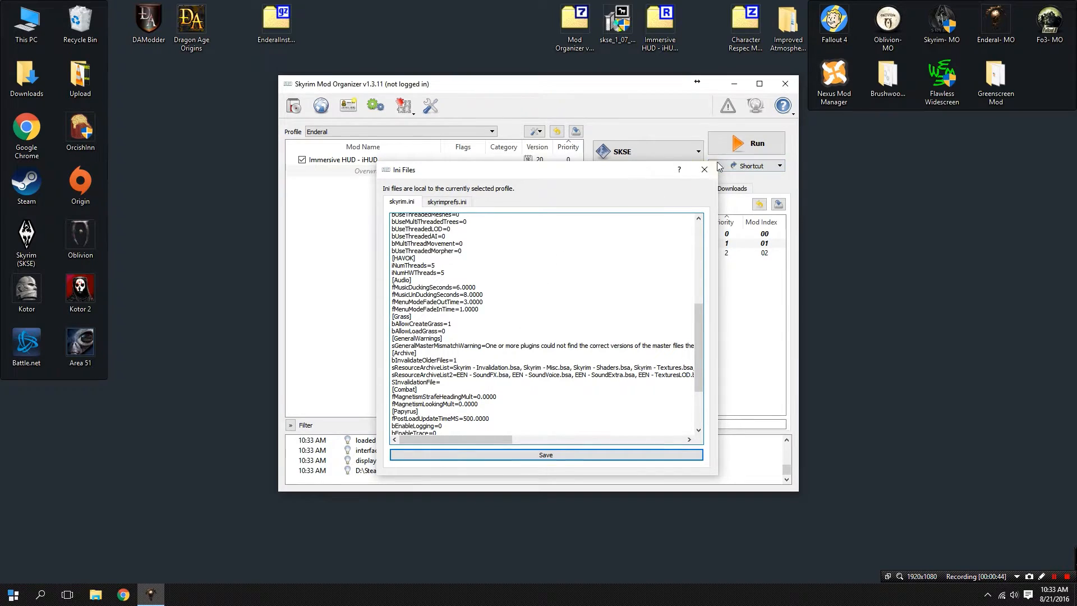
{"action": "left_click", "coordinate": [785, 84]}
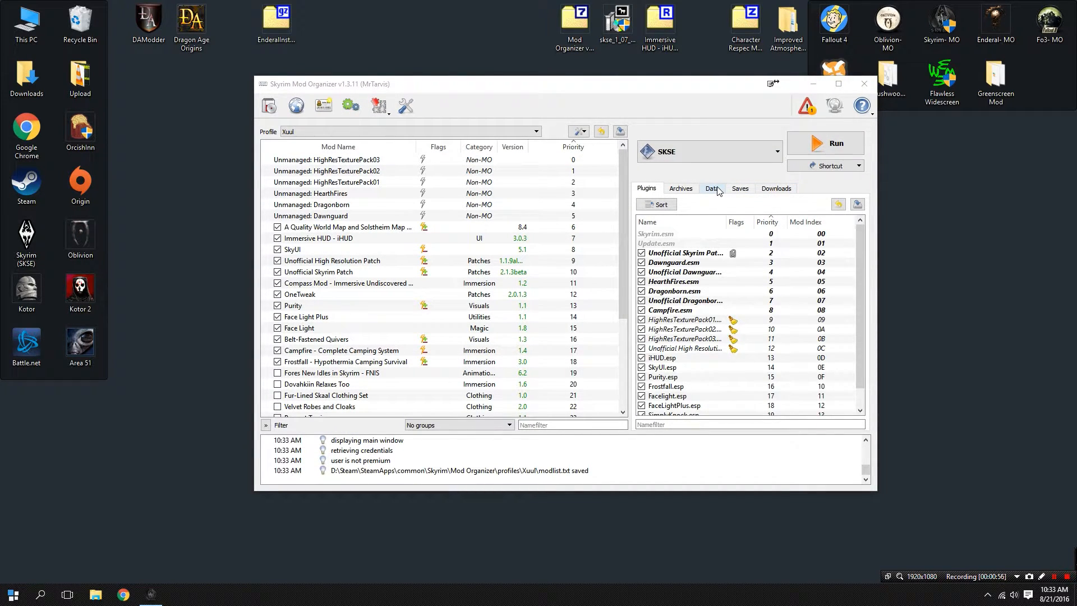
Step: Examine the resource archive lists in the vanilla Skyrim profile's skyrim.ini for comparison, then close Skyrim- MO
{"action": "left_click", "coordinate": [380, 105]}
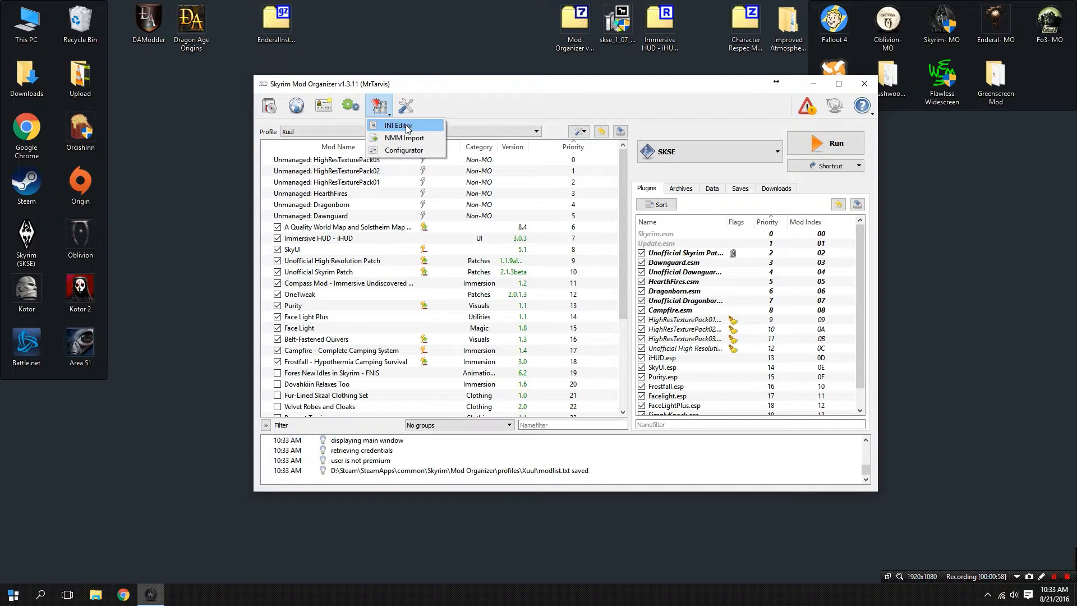
{"action": "left_click", "coordinate": [398, 123]}
{"action": "scroll", "coordinate": [565, 287], "scroll_direction": "down", "scroll_amount": 2}
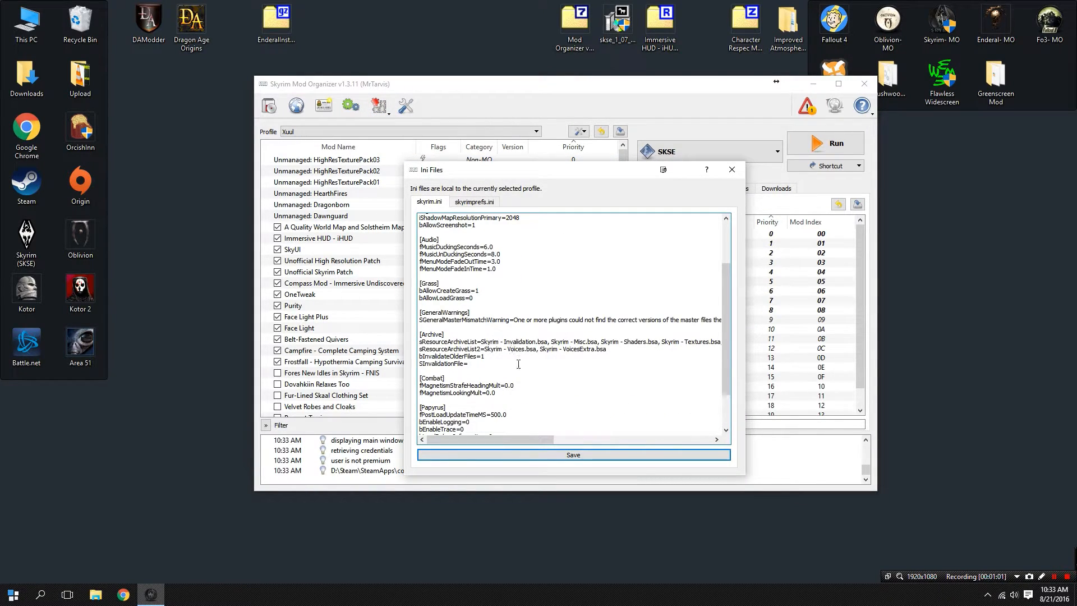
{"action": "left_click", "coordinate": [732, 170]}
{"action": "left_click", "coordinate": [863, 84]}
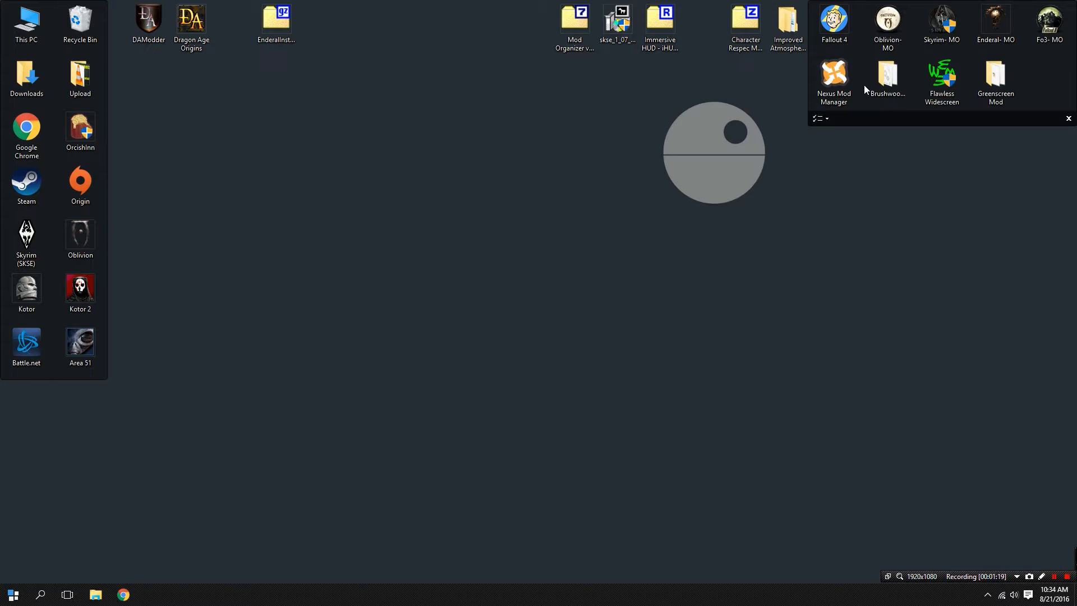
Step: Delete Skyrim.ini and SkyrimPrefs.ini from the Skyrim folder under Documents, my games
{"action": "right_click", "coordinate": [36, 247]}
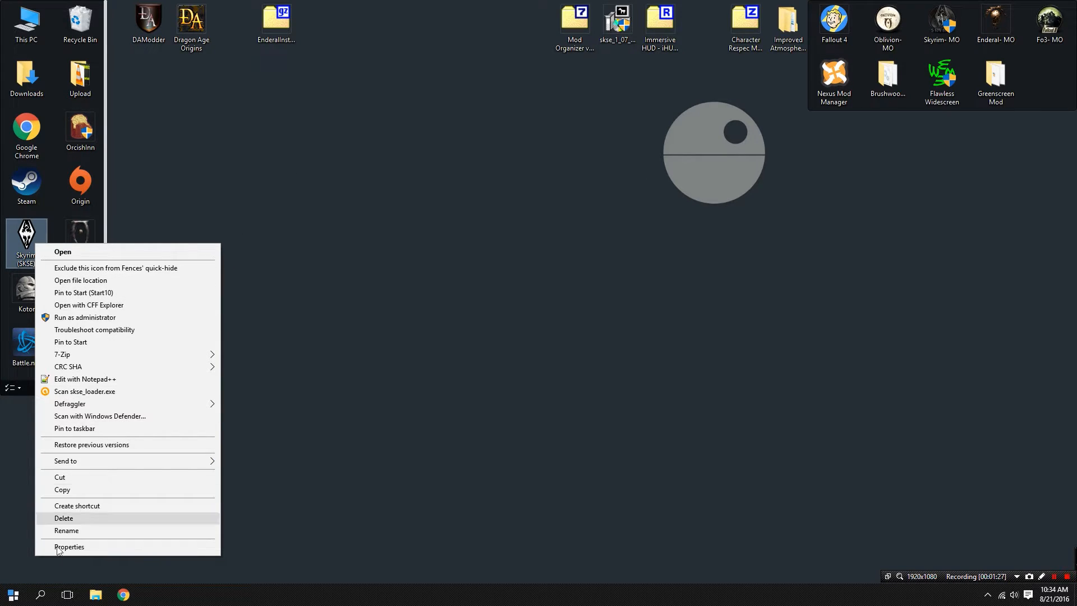
{"action": "left_click", "coordinate": [95, 595]}
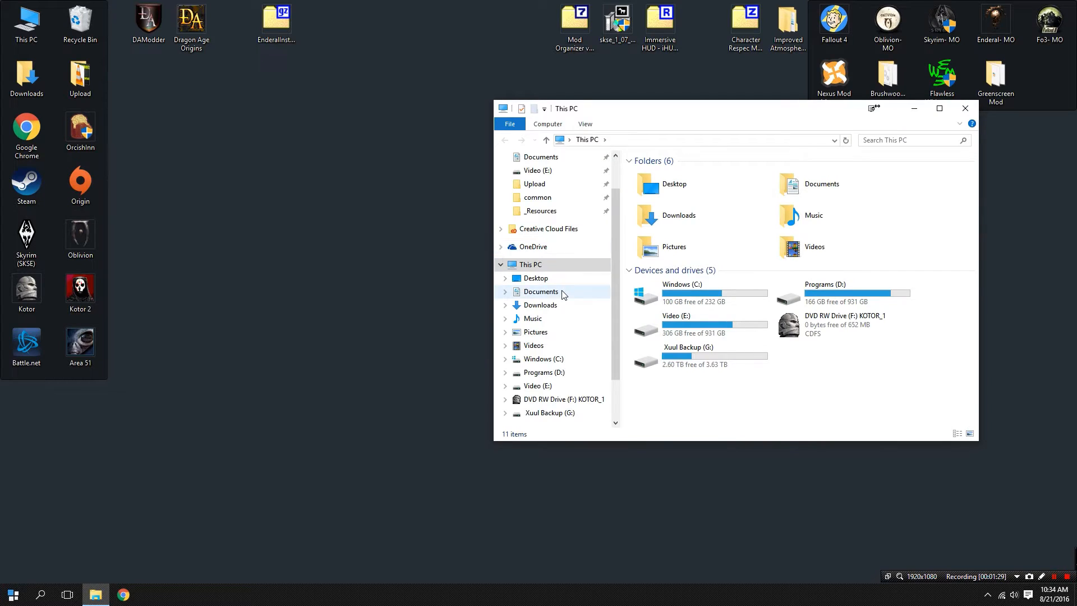
{"action": "left_click", "coordinate": [555, 294]}
{"action": "scroll", "coordinate": [696, 359], "scroll_direction": "down", "scroll_amount": 2}
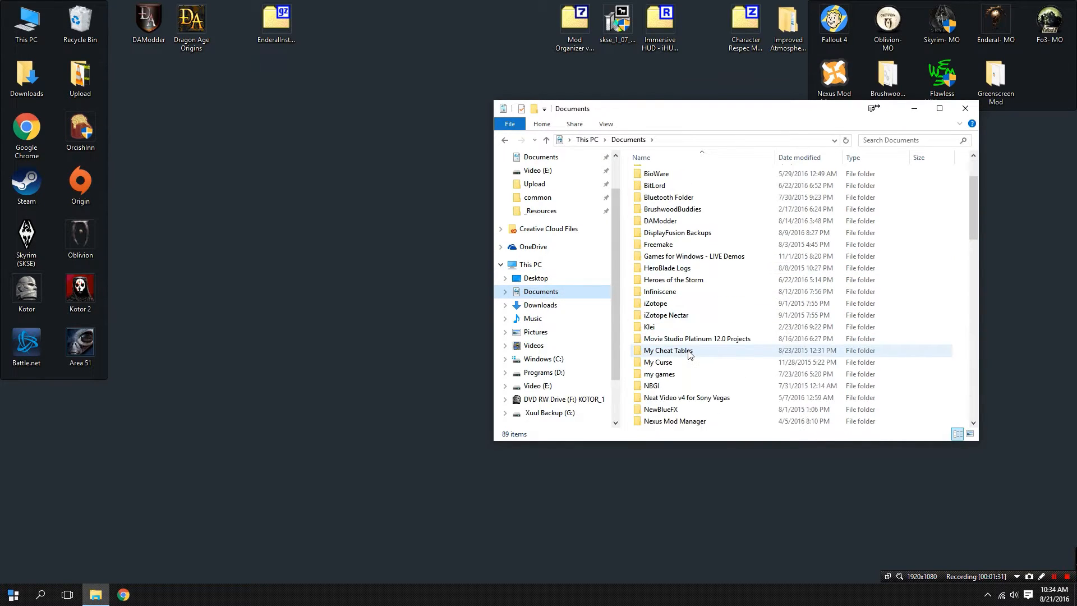
{"action": "double_click", "coordinate": [682, 379]}
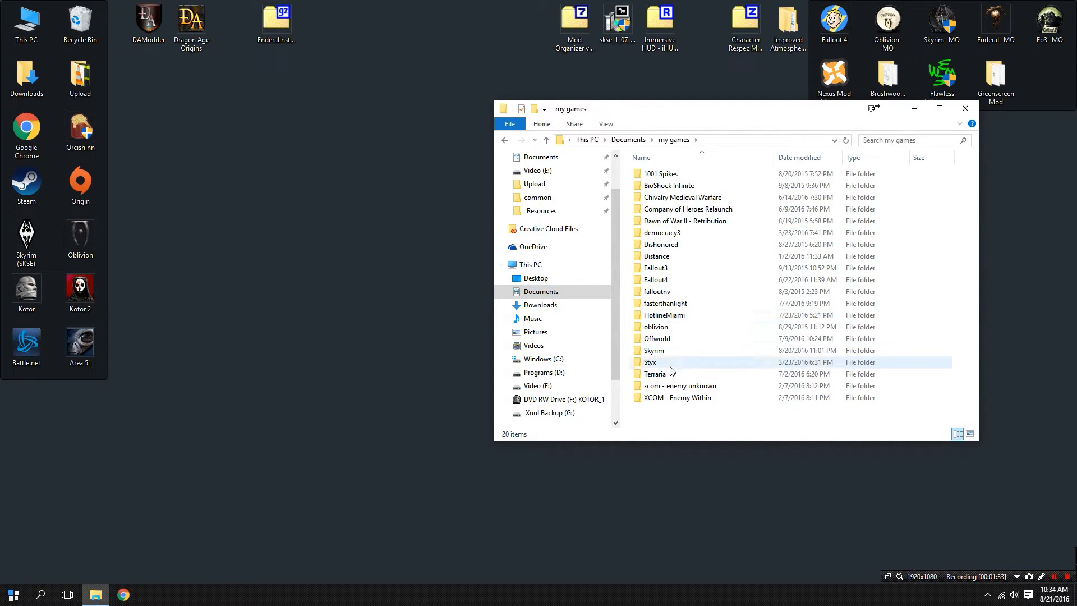
{"action": "double_click", "coordinate": [667, 351]}
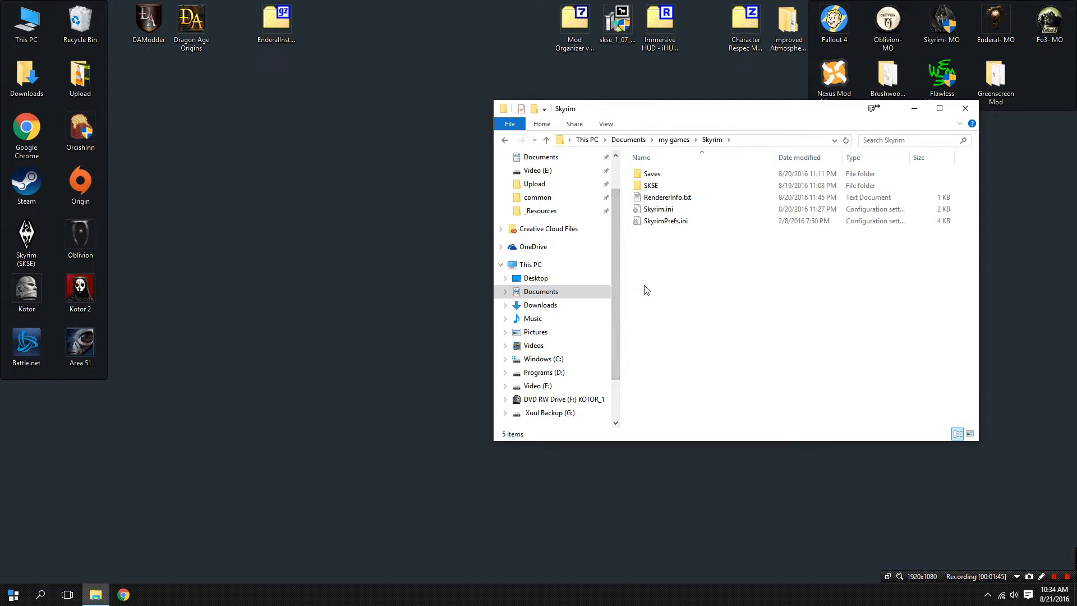
{"action": "left_click_drag", "start_coordinate": [676, 254], "coordinate": [660, 211]}
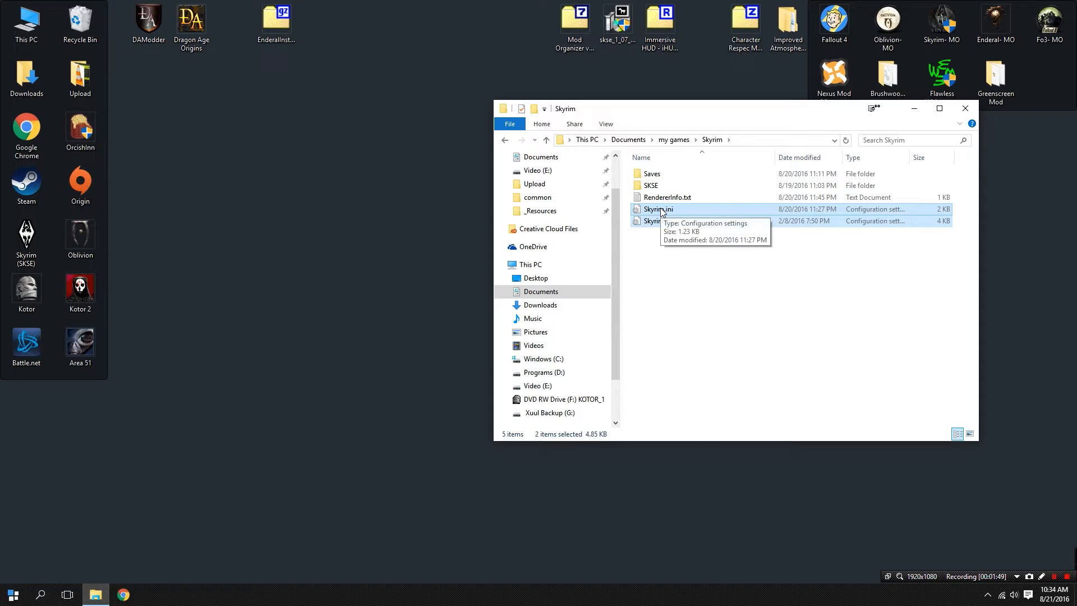
{"action": "key", "text": "Delete"}
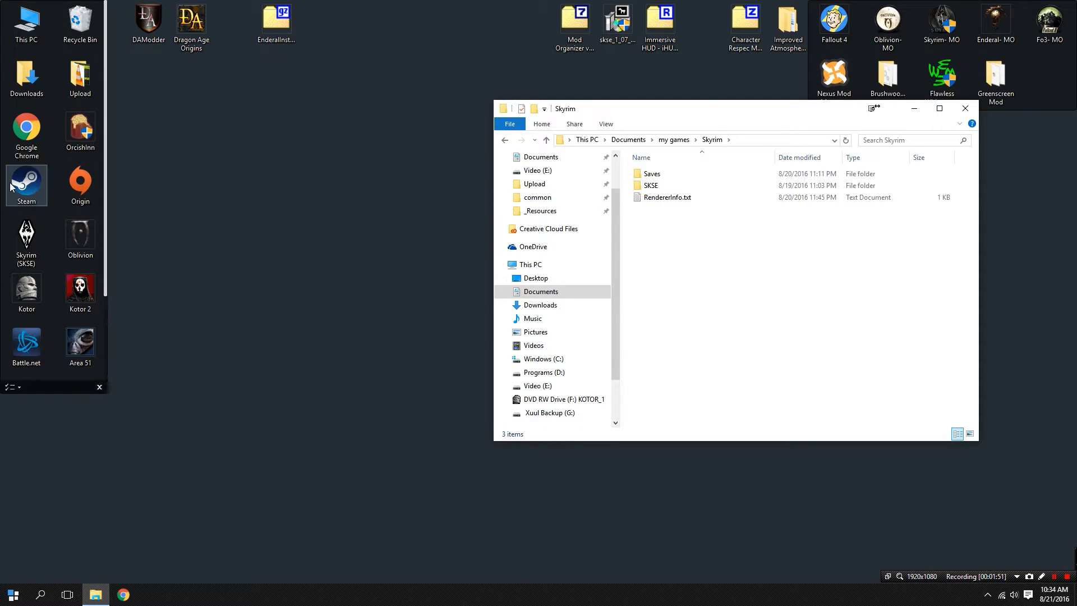
Step: Start the Skyrim launcher from Steam to regenerate the INI files, accept the video hardware detection, and exit the launcher and Steam
{"action": "left_click", "coordinate": [33, 178]}
{"action": "double_click", "coordinate": [32, 179]}
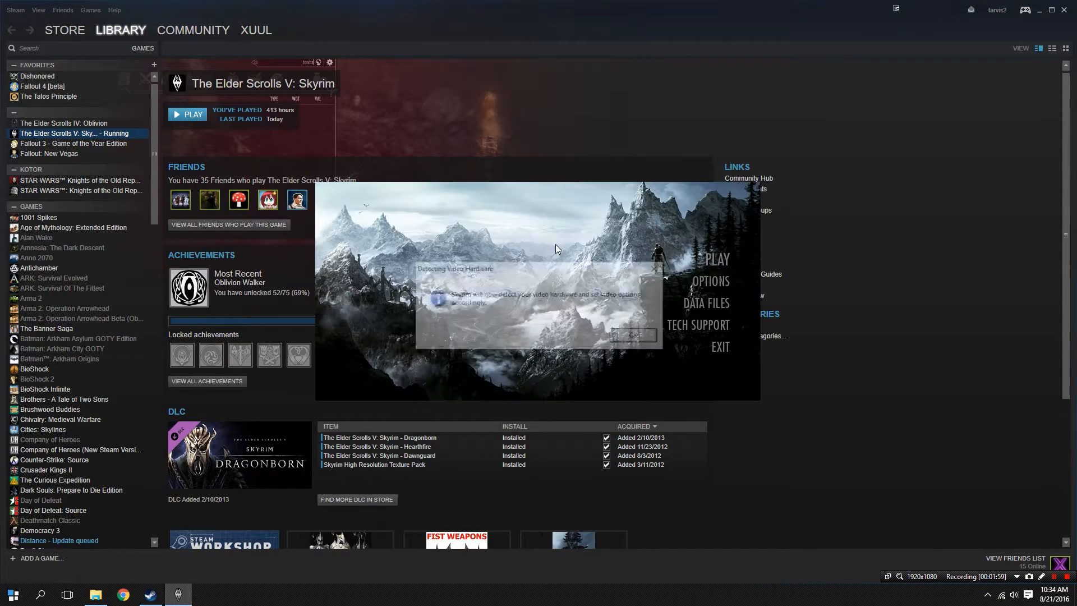
{"action": "left_click", "coordinate": [635, 336]}
{"action": "left_click", "coordinate": [599, 336]}
{"action": "left_click", "coordinate": [731, 353]}
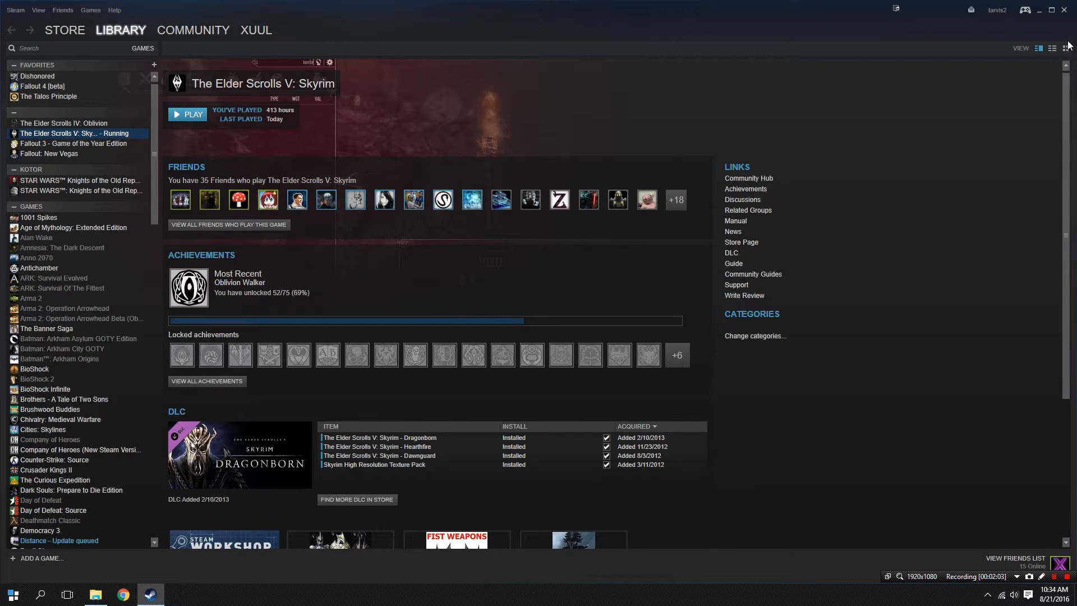
{"action": "left_click", "coordinate": [1064, 10]}
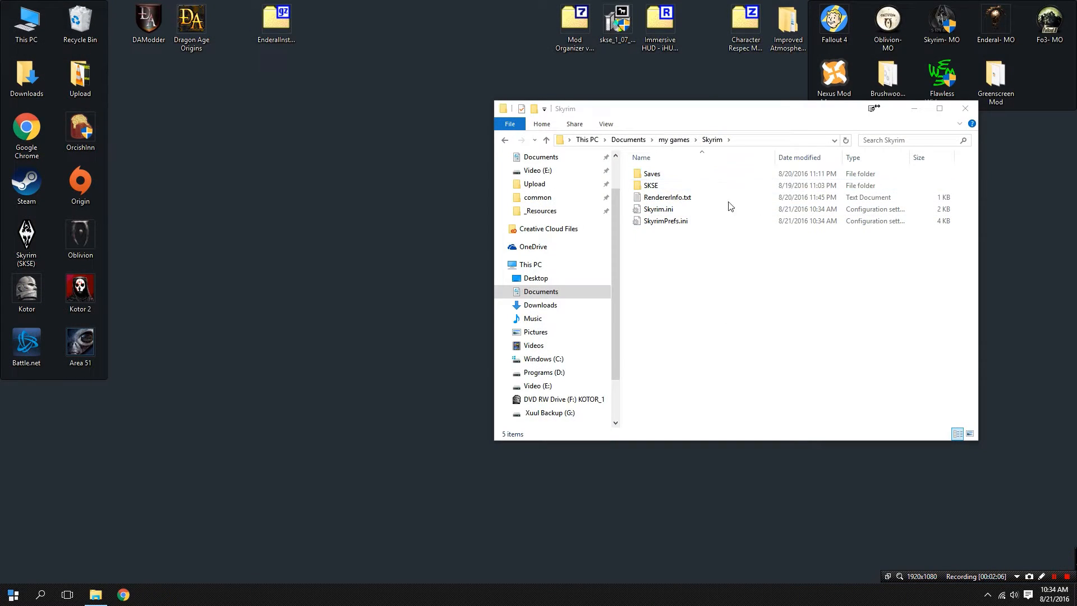
Step: Copy Skyrim.ini and SkyrimPrefs.ini into the Default profile folder of the vanilla Skyrim Mod Organizer, replacing the existing INI files
{"action": "left_click_drag", "start_coordinate": [697, 240], "coordinate": [671, 208]}
{"action": "right_click", "coordinate": [671, 209]}
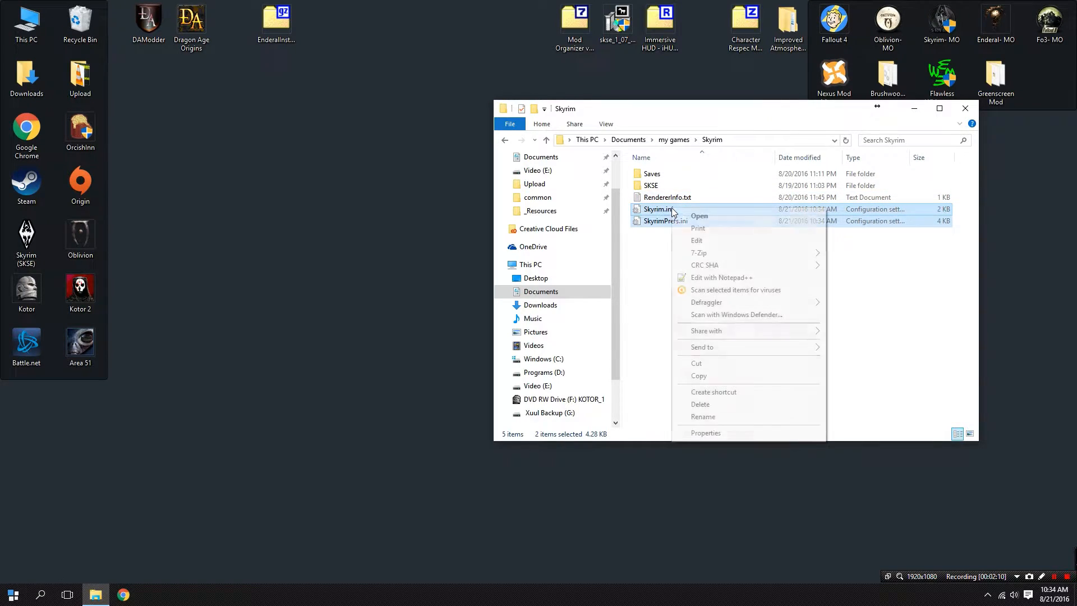
{"action": "left_click", "coordinate": [708, 375]}
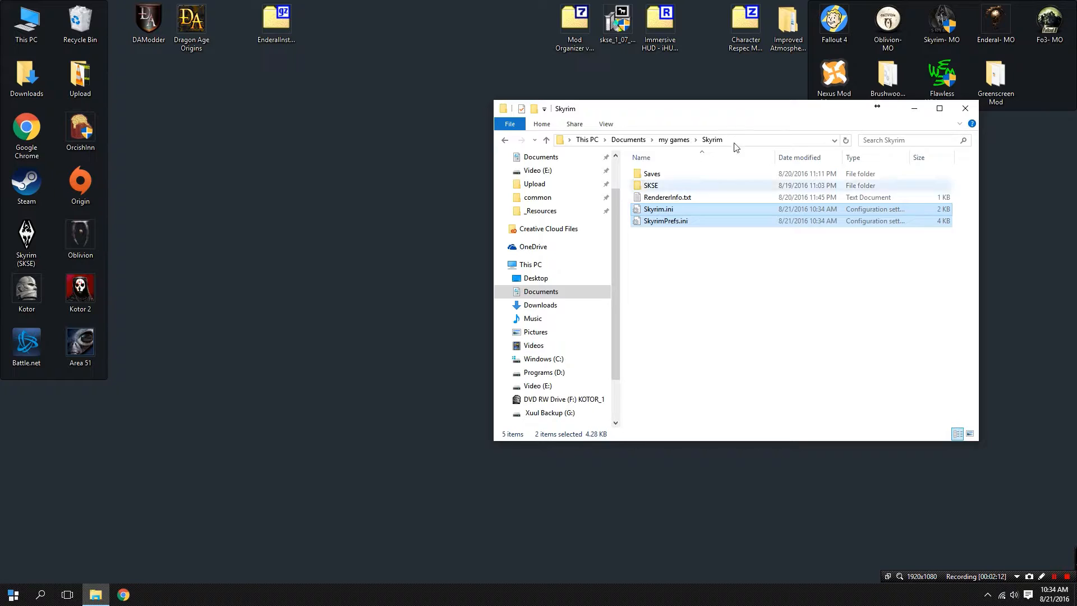
{"action": "right_click", "coordinate": [940, 26]}
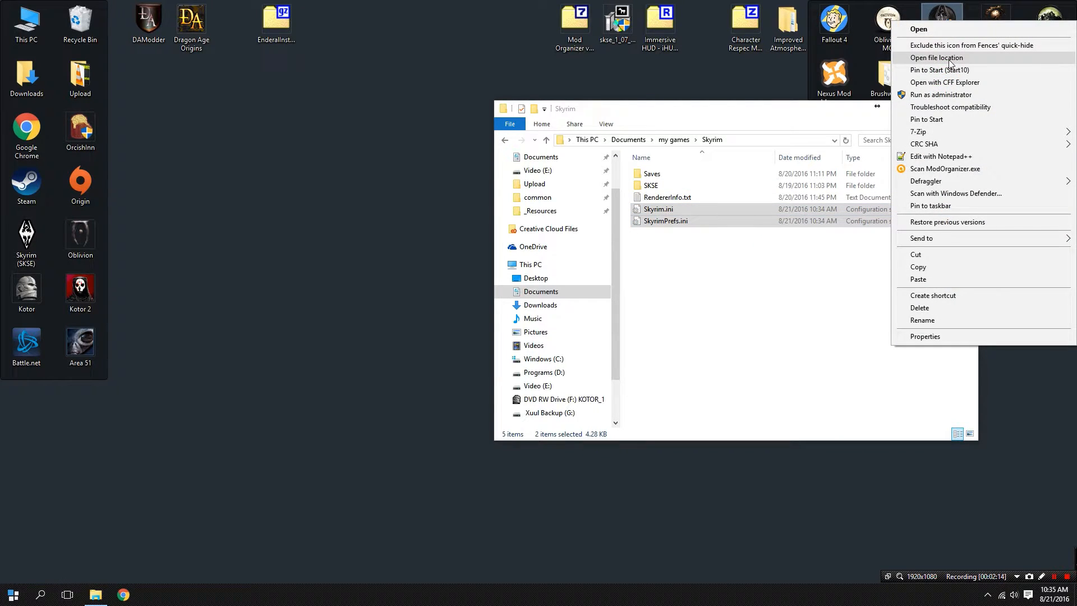
{"action": "left_click", "coordinate": [936, 57]}
{"action": "left_click_drag", "start_coordinate": [779, 132], "coordinate": [429, 150]}
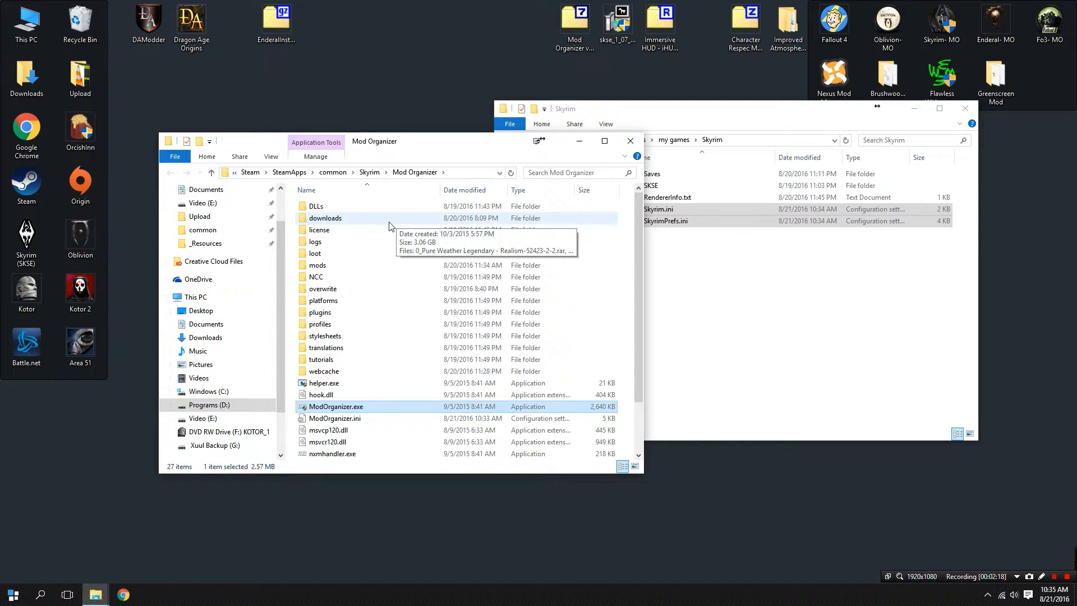
{"action": "double_click", "coordinate": [337, 326]}
{"action": "double_click", "coordinate": [346, 208]}
{"action": "right_click", "coordinate": [364, 354]}
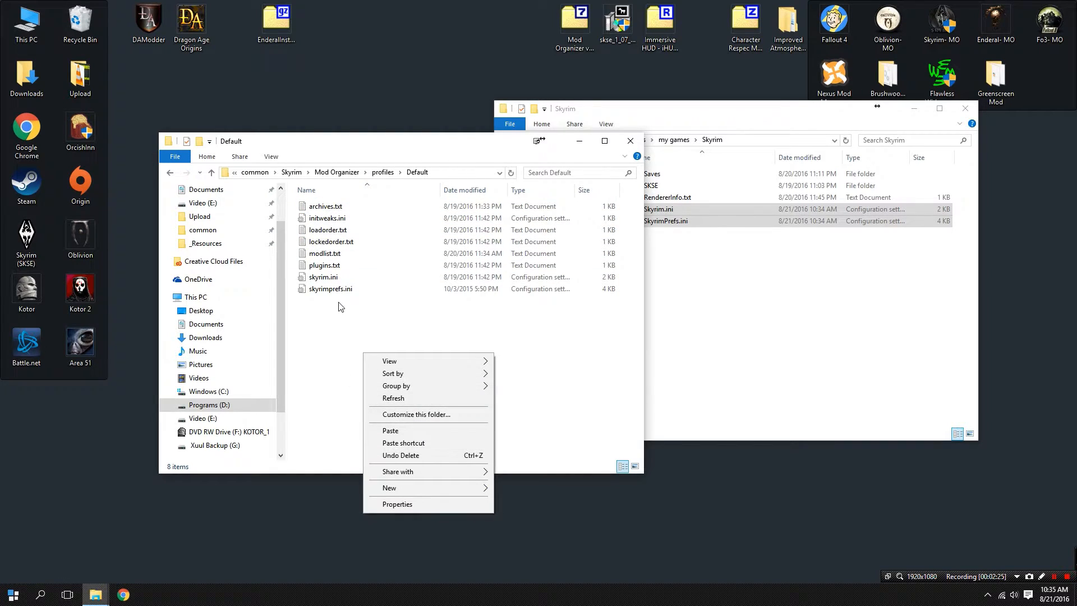
{"action": "left_click", "coordinate": [392, 430]}
{"action": "left_click", "coordinate": [548, 206]}
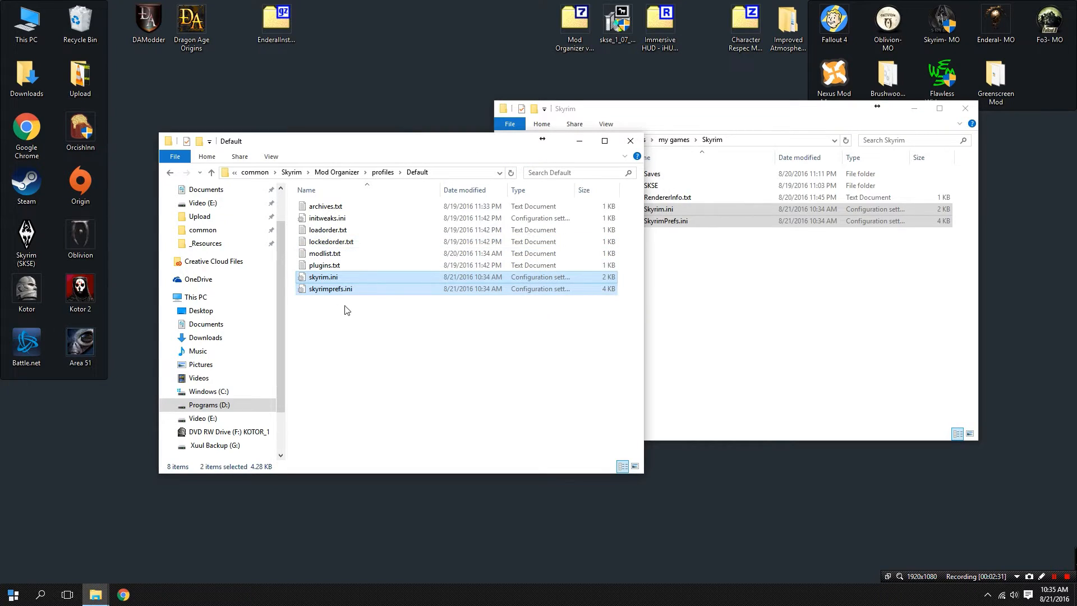
Step: Open the Xuul profile folder to view its INI files, then close the Mod Organizer folder window
{"action": "left_click", "coordinate": [382, 172]}
{"action": "left_click", "coordinate": [345, 220]}
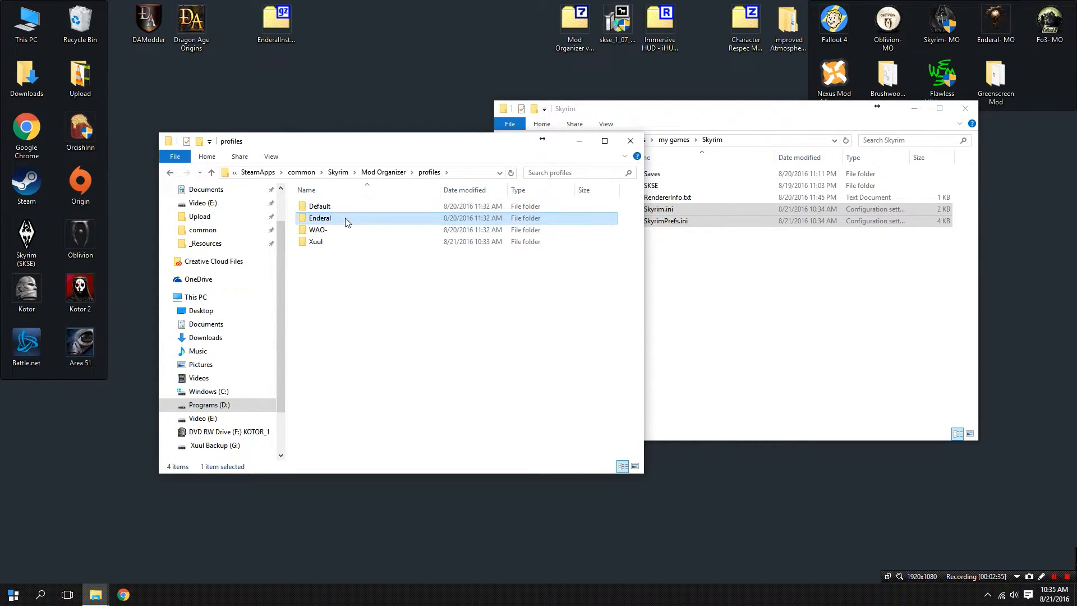
{"action": "double_click", "coordinate": [336, 242]}
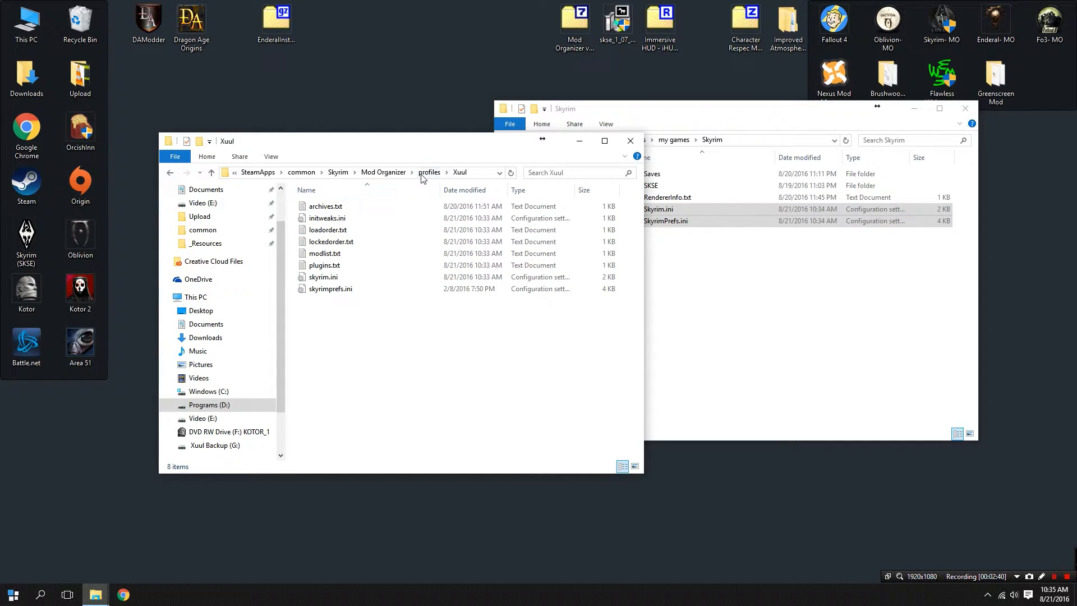
{"action": "left_click", "coordinate": [627, 144]}
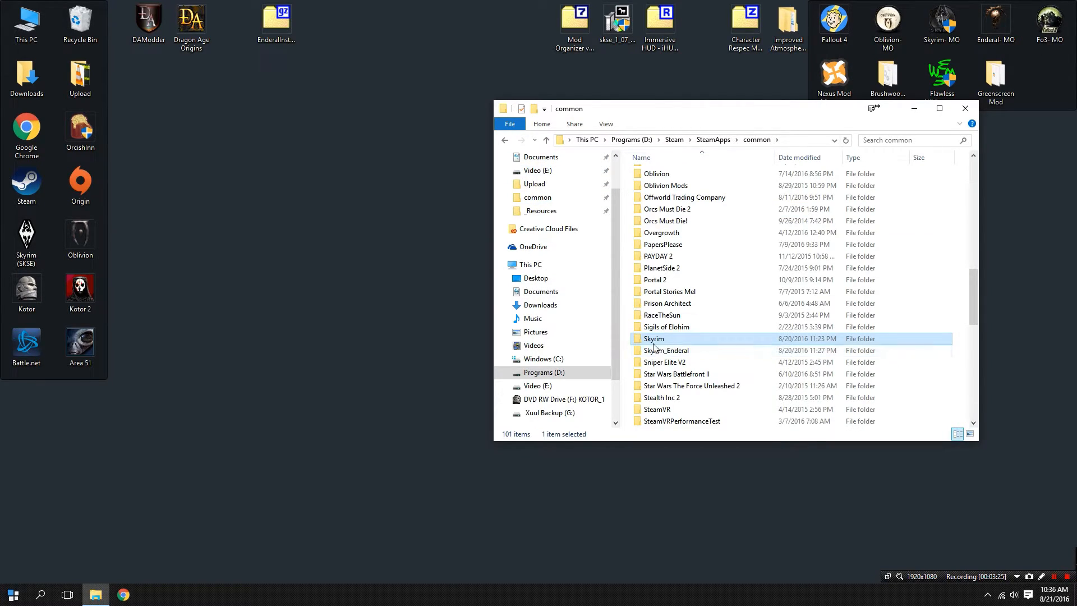
Step: In the Steam common folder, rename the Skyrim folder to Skyrim_ and the Skyrim_Enderal folder to Skyrim
{"action": "left_click", "coordinate": [653, 340]}
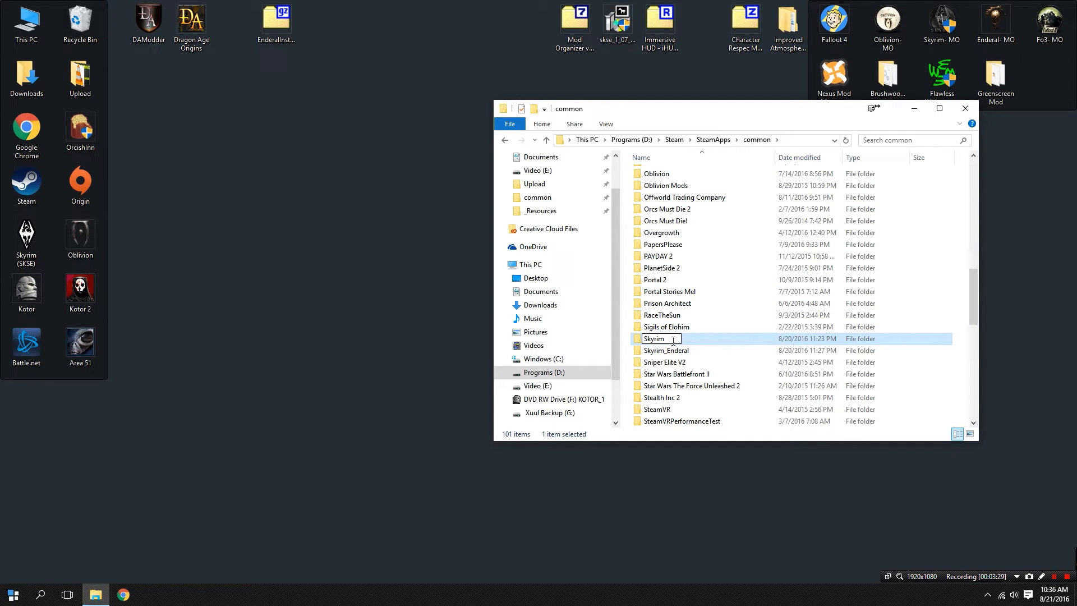
{"action": "left_click", "coordinate": [676, 351]}
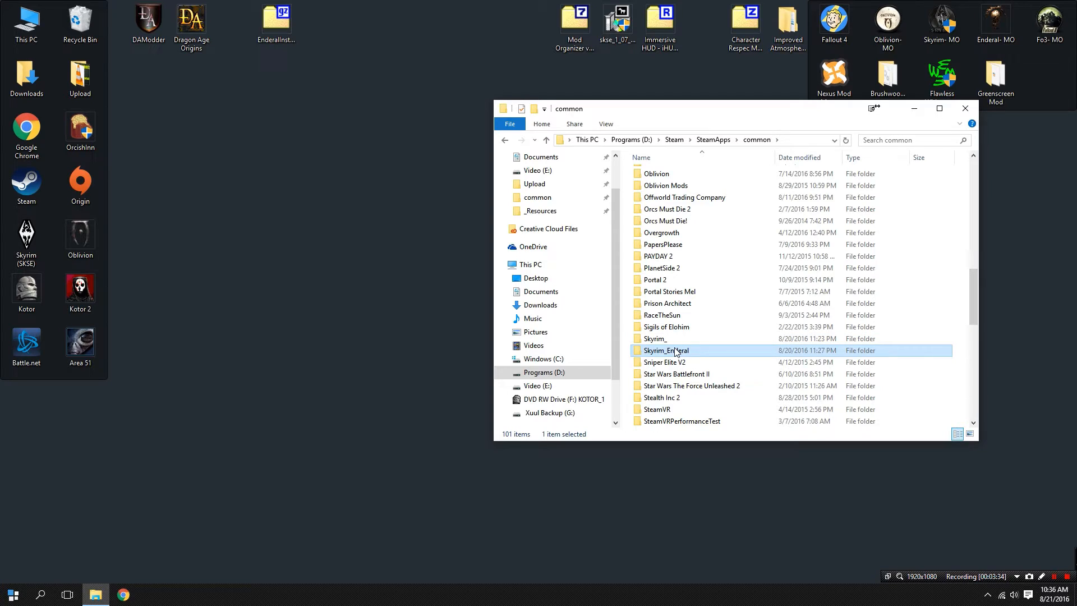
{"action": "left_click", "coordinate": [687, 349]}
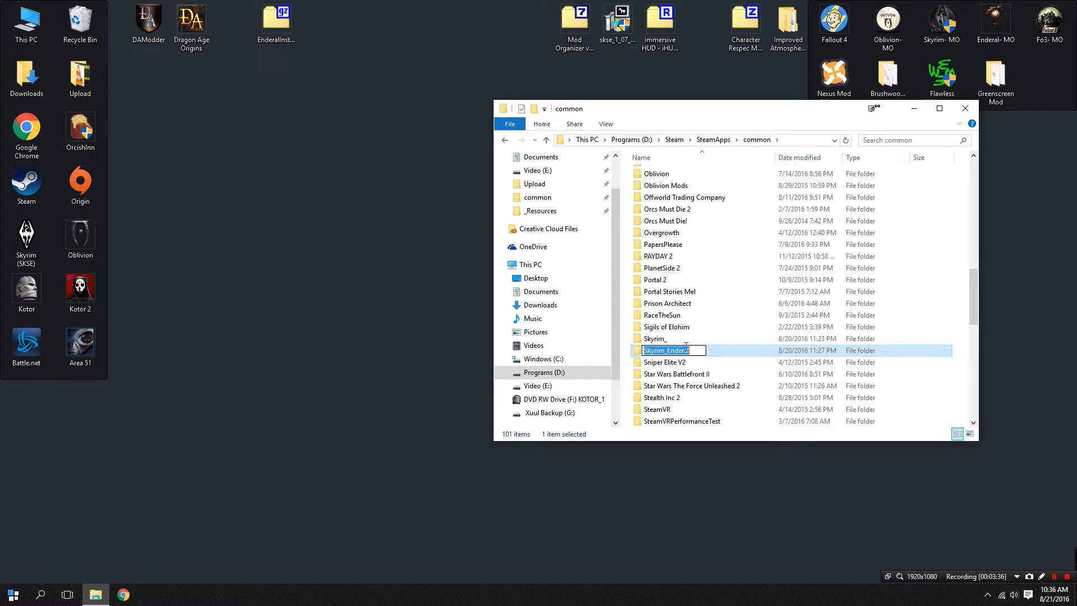
{"action": "type", "text": "Skyrim"}
{"action": "key", "text": "Return"}
Step: Open the renamed Skyrim folder in common and select Enderal Launcher.exe
{"action": "double_click", "coordinate": [675, 340]}
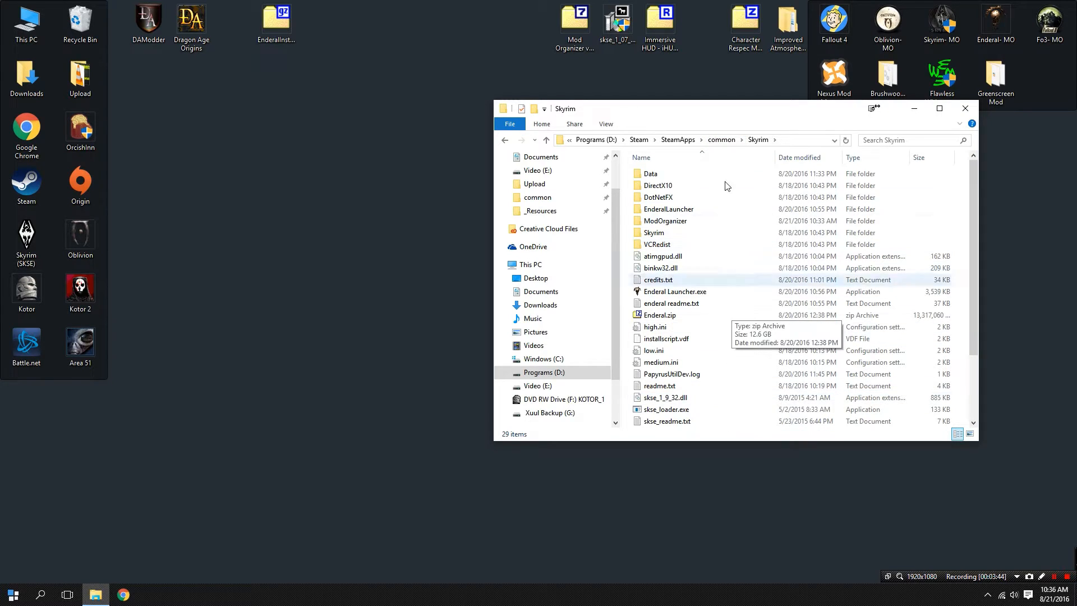
{"action": "left_click", "coordinate": [701, 297]}
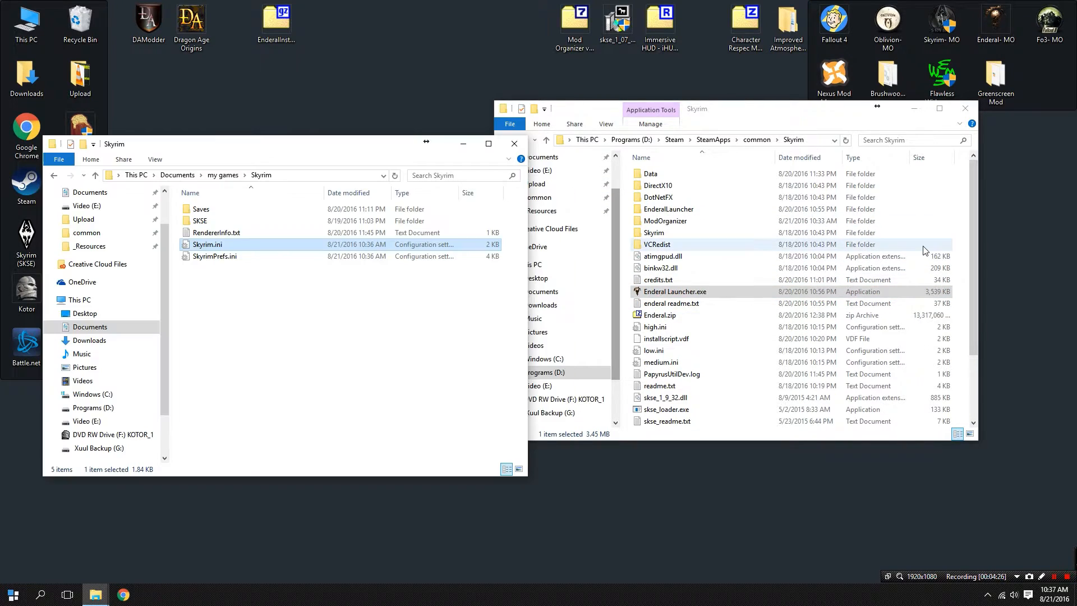
{"action": "left_click", "coordinate": [711, 295]}
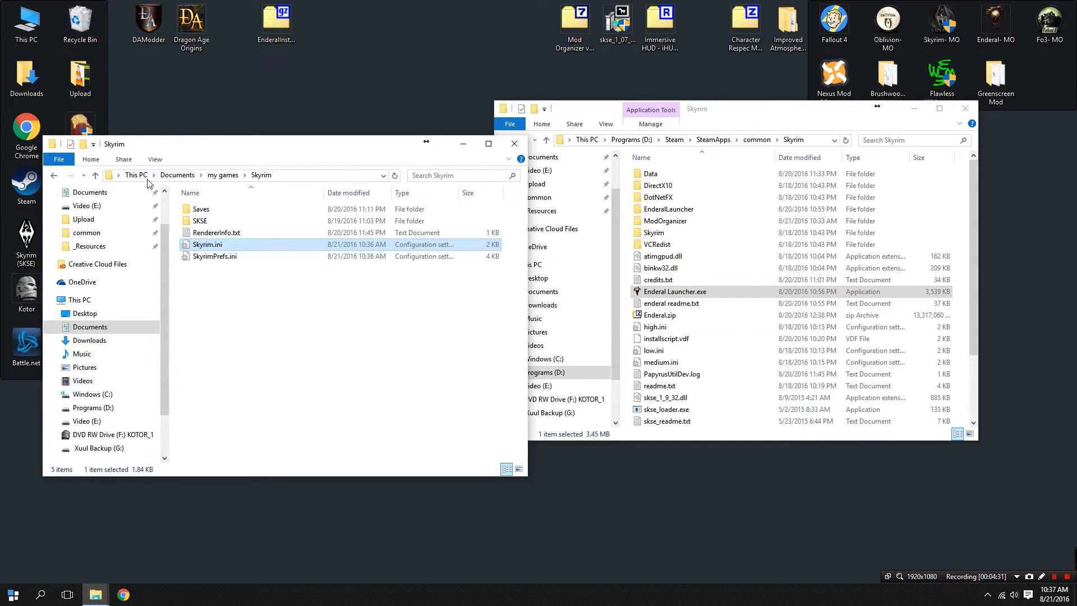
Step: Examine the resource archive lists in Skyrim.ini from the my games Skyrim folder, then close the file
{"action": "double_click", "coordinate": [200, 247]}
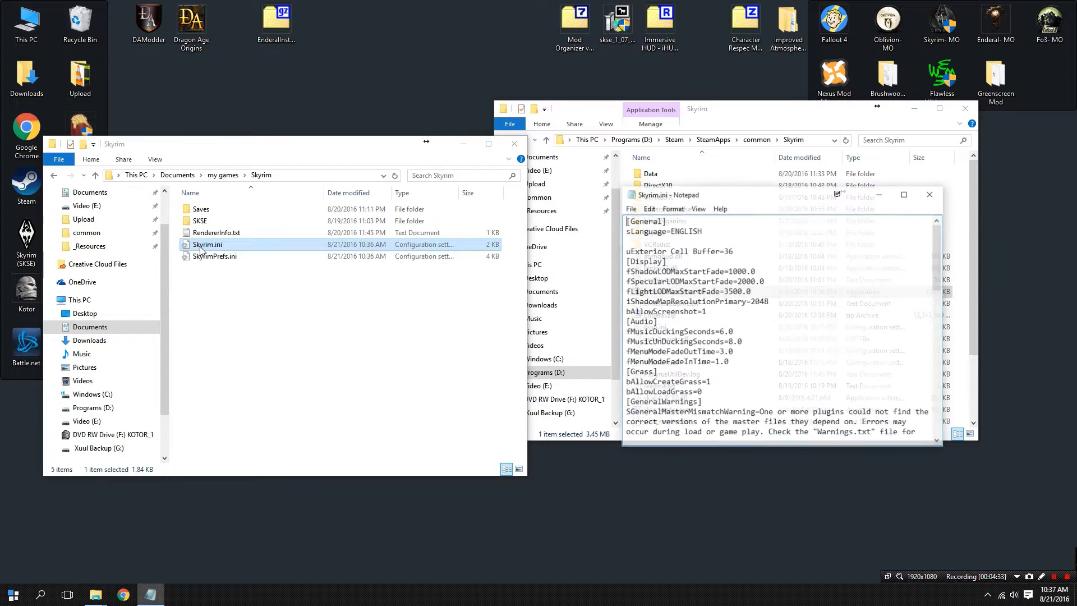
{"action": "scroll", "coordinate": [719, 286], "scroll_direction": "down", "scroll_amount": 5}
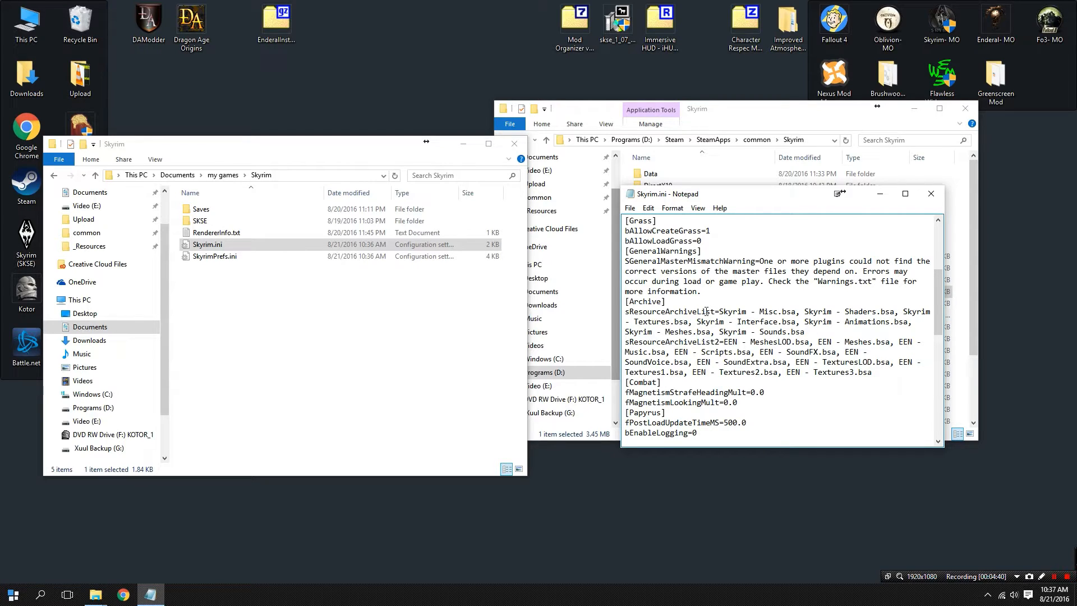
{"action": "left_click_drag", "start_coordinate": [747, 306], "coordinate": [863, 377]}
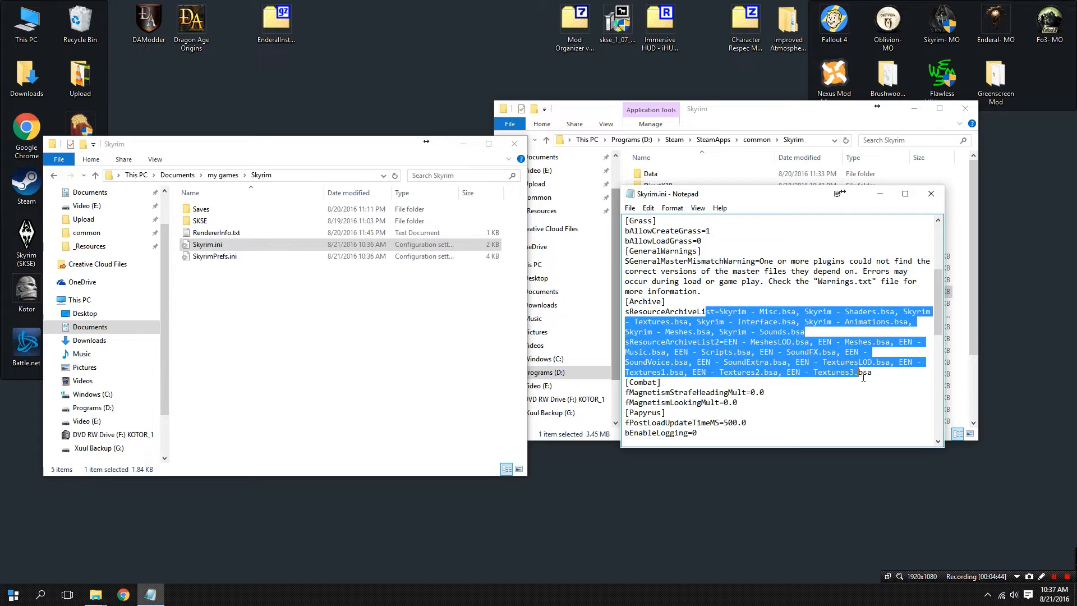
{"action": "left_click", "coordinate": [336, 298]}
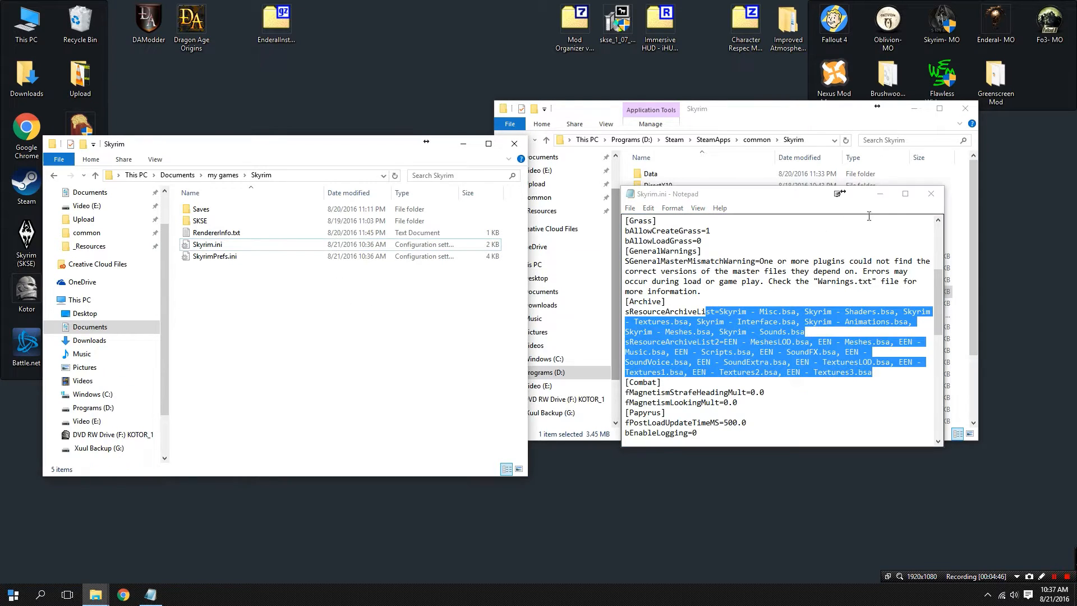
{"action": "left_click", "coordinate": [932, 194]}
Step: Delete Skyrim.ini and SkyrimPrefs.ini from the my games Skyrim folder and start the Enderal Launcher to regenerate them
{"action": "left_click_drag", "start_coordinate": [315, 318], "coordinate": [213, 247]}
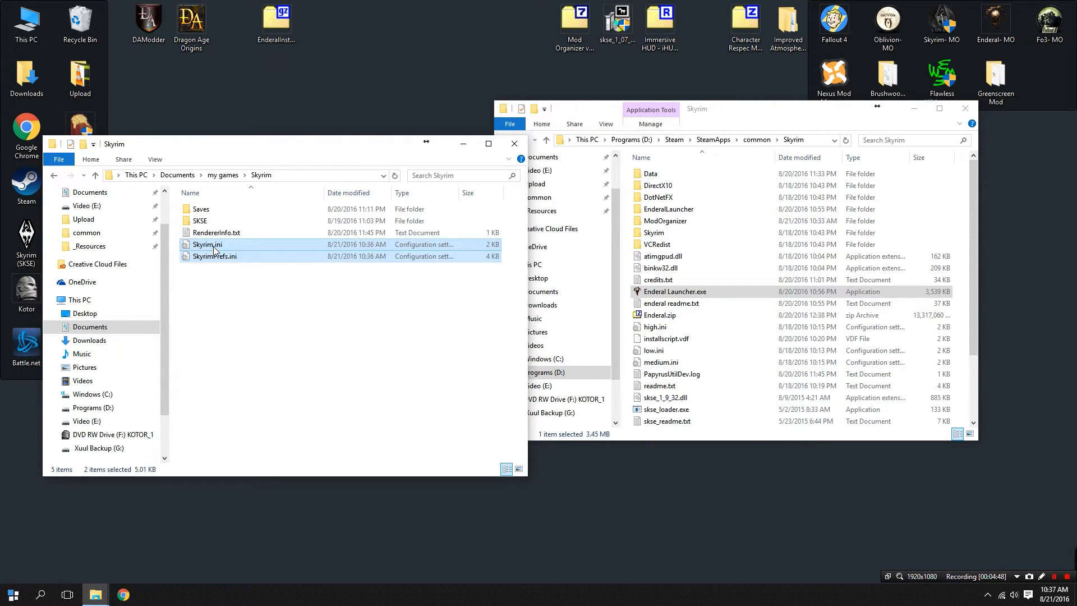
{"action": "key", "text": "Delete"}
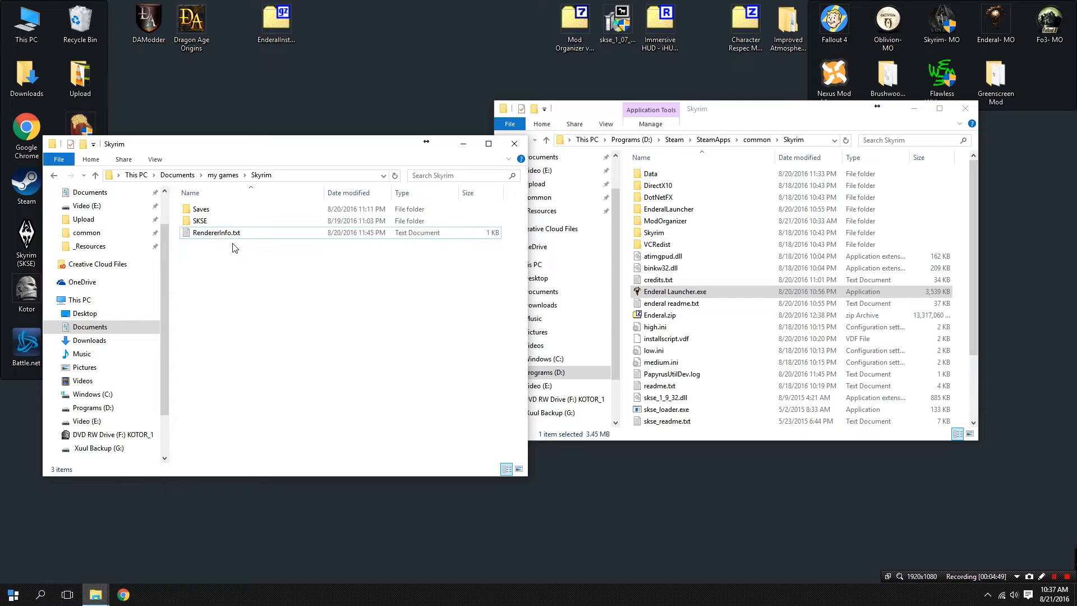
{"action": "double_click", "coordinate": [687, 292]}
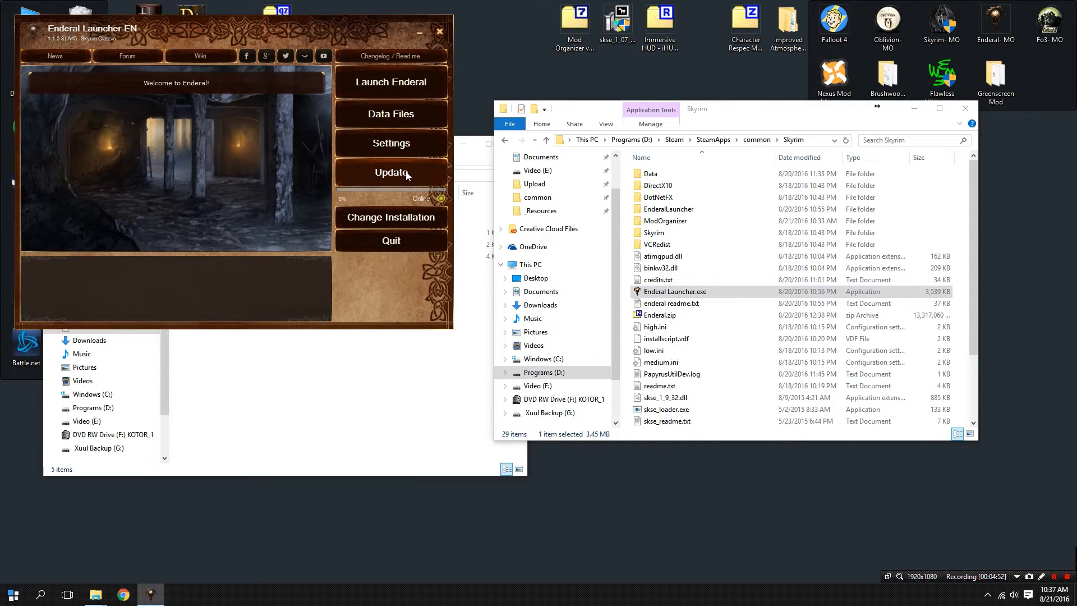
Step: Set the anisotropic filters to 2 x in the Enderal Launcher settings, save the settings, and close the launcher
{"action": "left_click", "coordinate": [404, 147]}
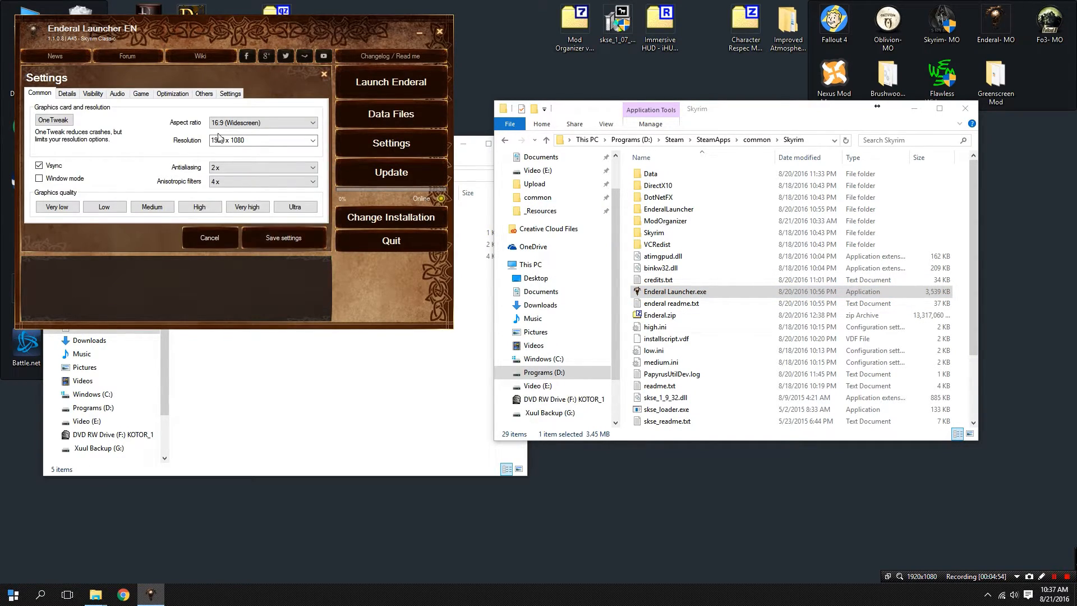
{"action": "left_click", "coordinate": [235, 168]}
{"action": "left_click", "coordinate": [224, 191]}
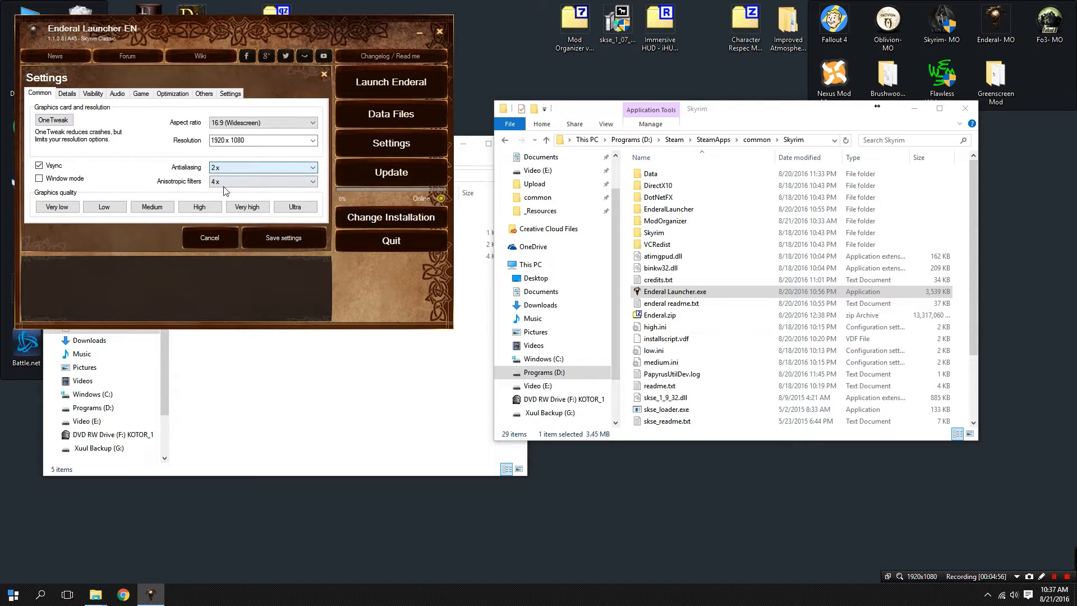
{"action": "left_click", "coordinate": [225, 182]}
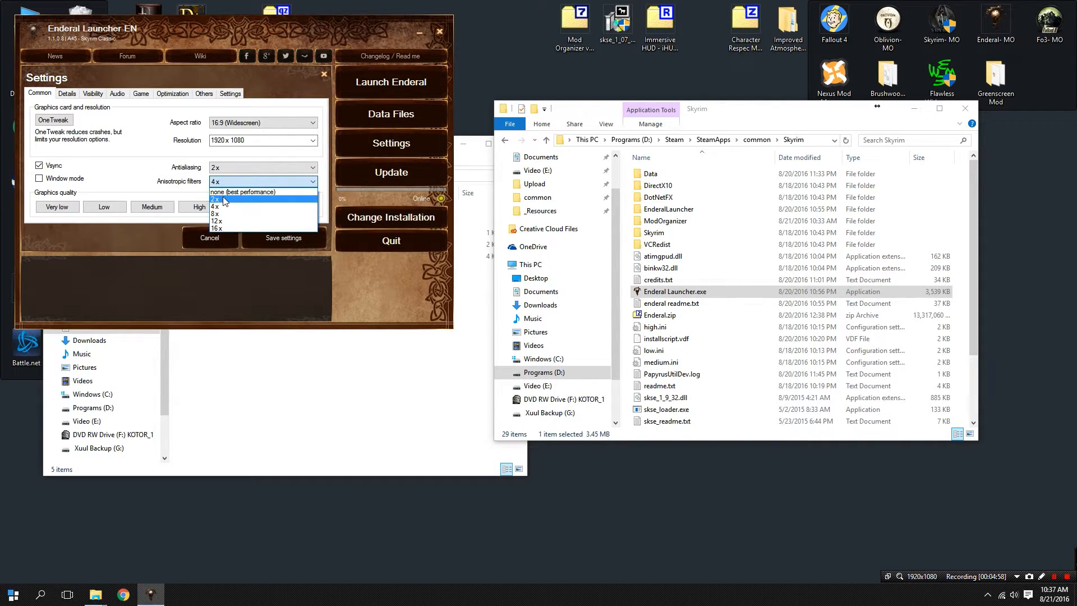
{"action": "left_click", "coordinate": [225, 200]}
{"action": "left_click", "coordinate": [288, 238]}
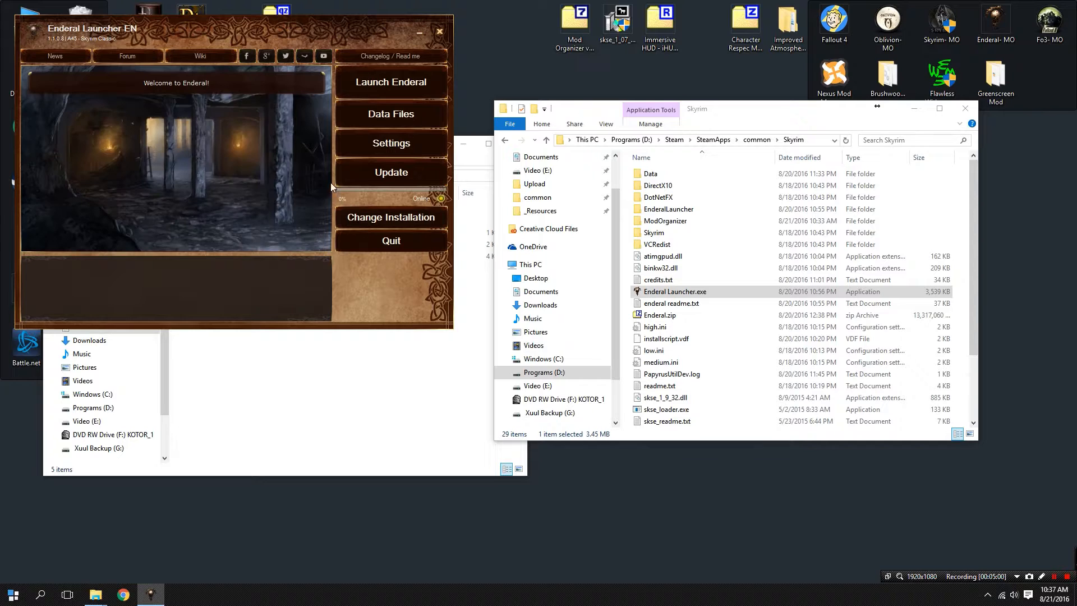
{"action": "left_click", "coordinate": [437, 32]}
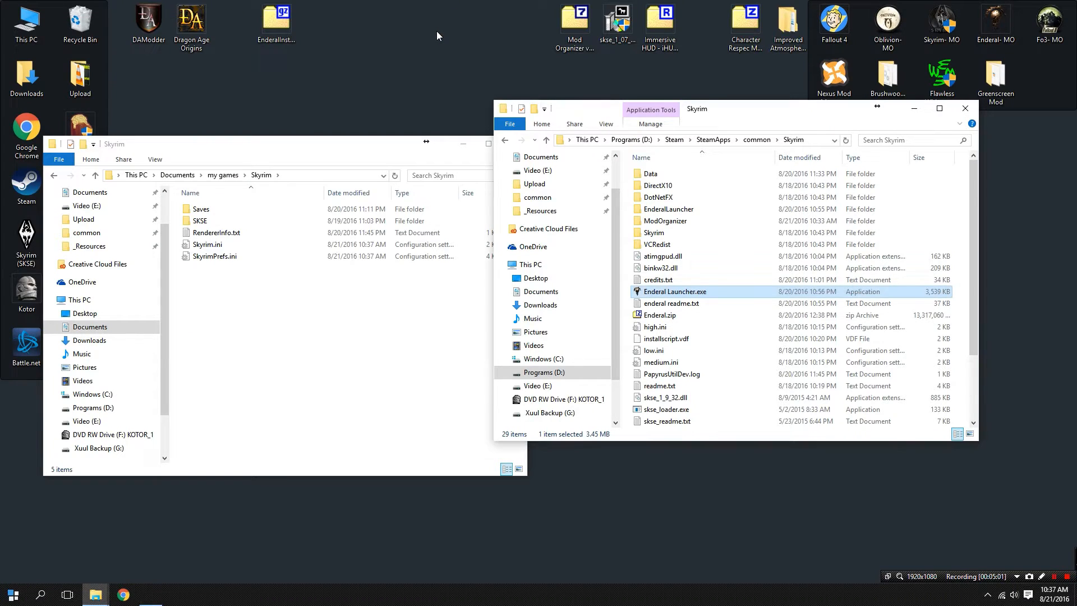
Step: Check the archive section of the regenerated Skyrim.ini, then close the file
{"action": "double_click", "coordinate": [215, 245]}
{"action": "scroll", "coordinate": [702, 305], "scroll_direction": "down", "scroll_amount": 10}
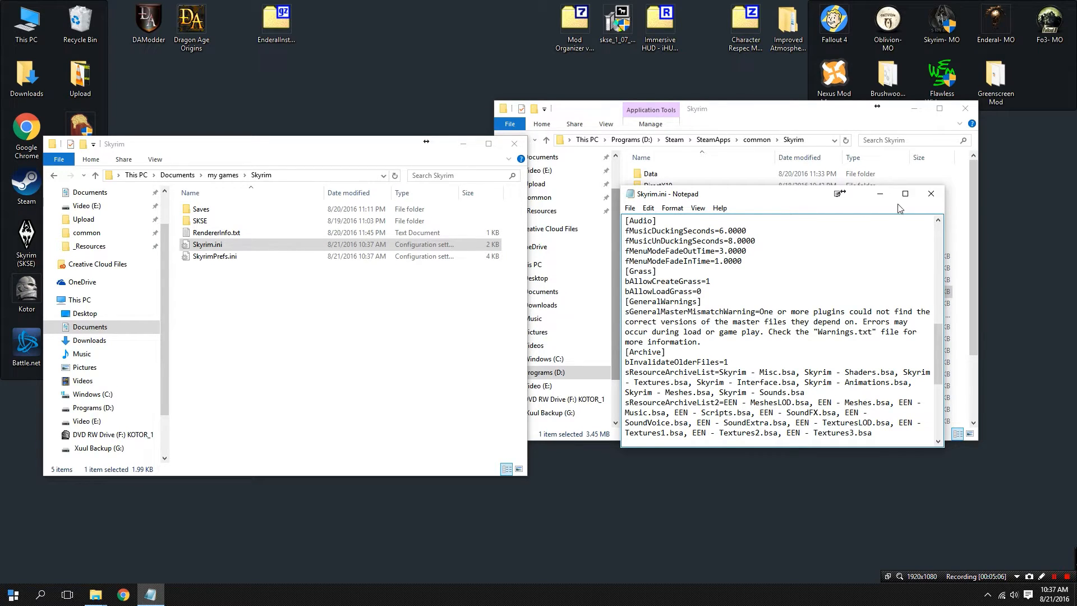
{"action": "left_click", "coordinate": [931, 194]}
Step: Copy the regenerated Skyrim.ini and SkyrimPrefs.ini into ModOrganizer's Enderal profile folder, replacing the existing ones, and return to the Skyrim game folder
{"action": "left_click_drag", "start_coordinate": [273, 275], "coordinate": [207, 246]}
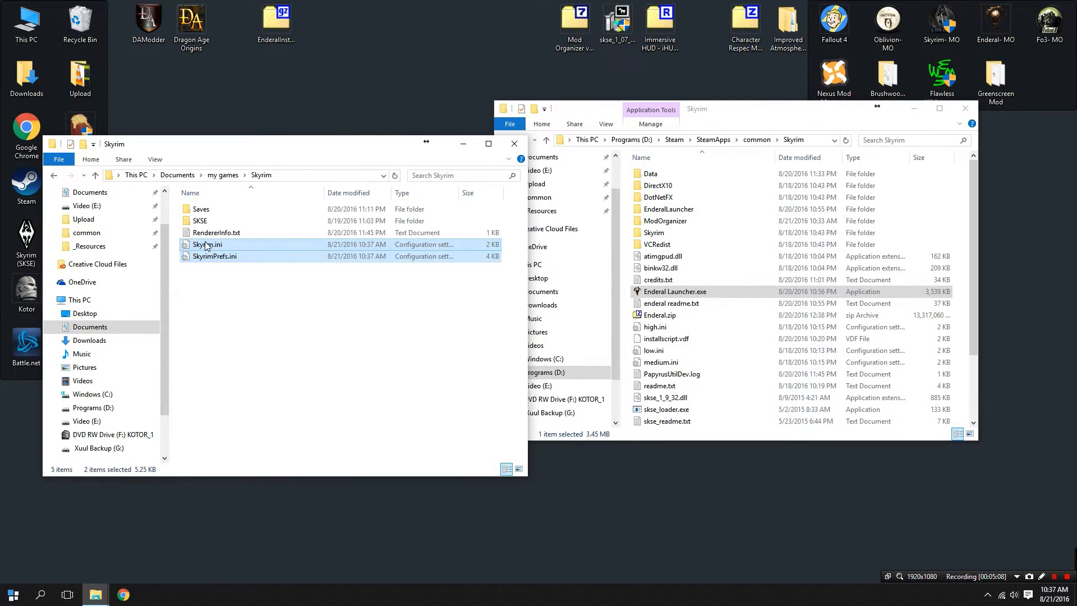
{"action": "right_click", "coordinate": [206, 246]}
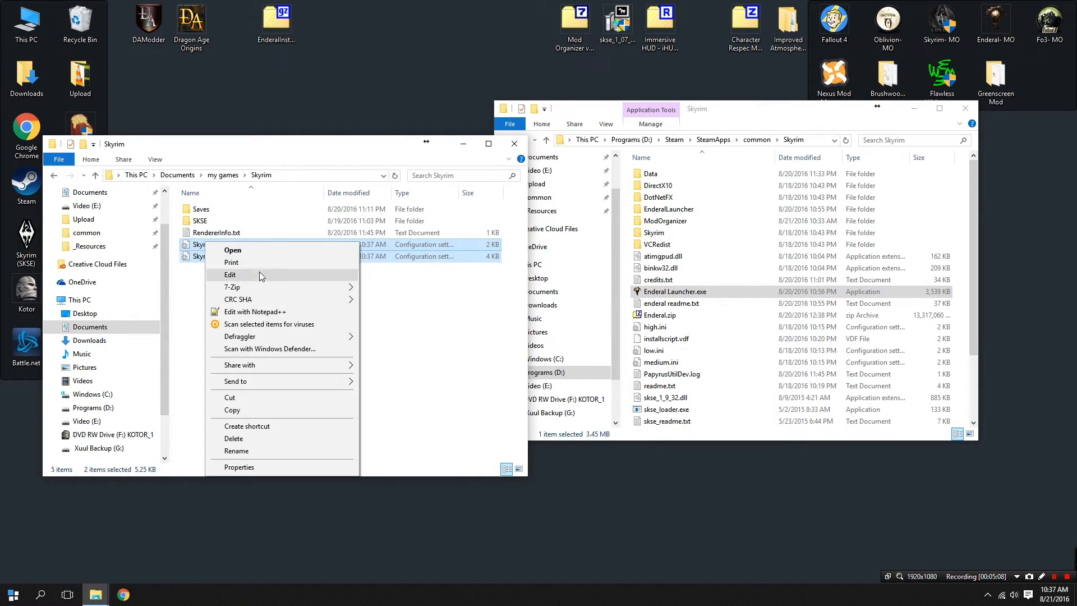
{"action": "left_click", "coordinate": [262, 410]}
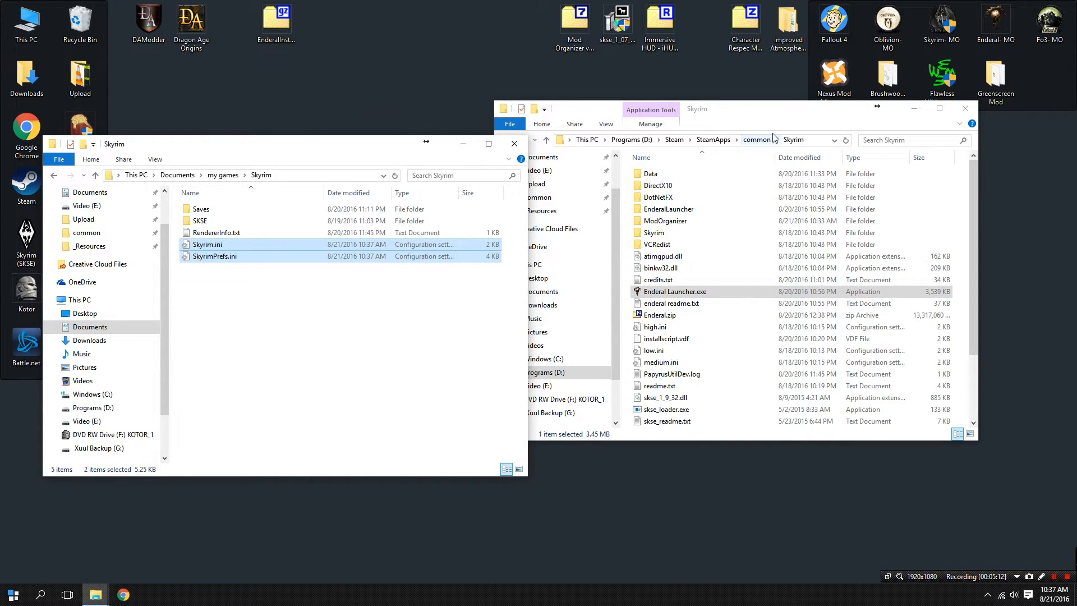
{"action": "double_click", "coordinate": [672, 221]}
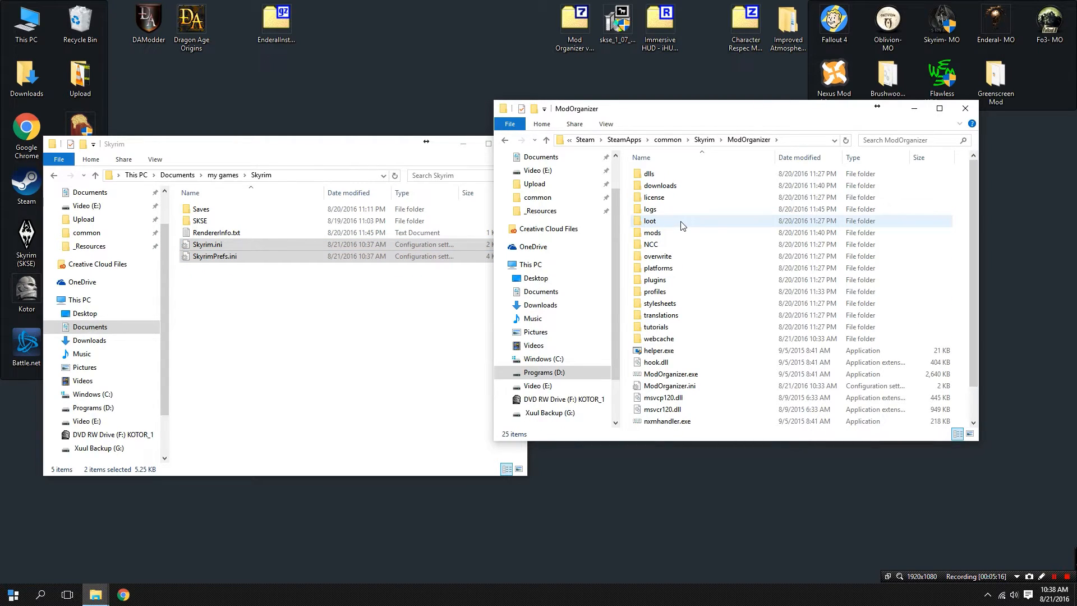
{"action": "double_click", "coordinate": [671, 291]}
{"action": "double_click", "coordinate": [665, 173]}
{"action": "right_click", "coordinate": [697, 316]}
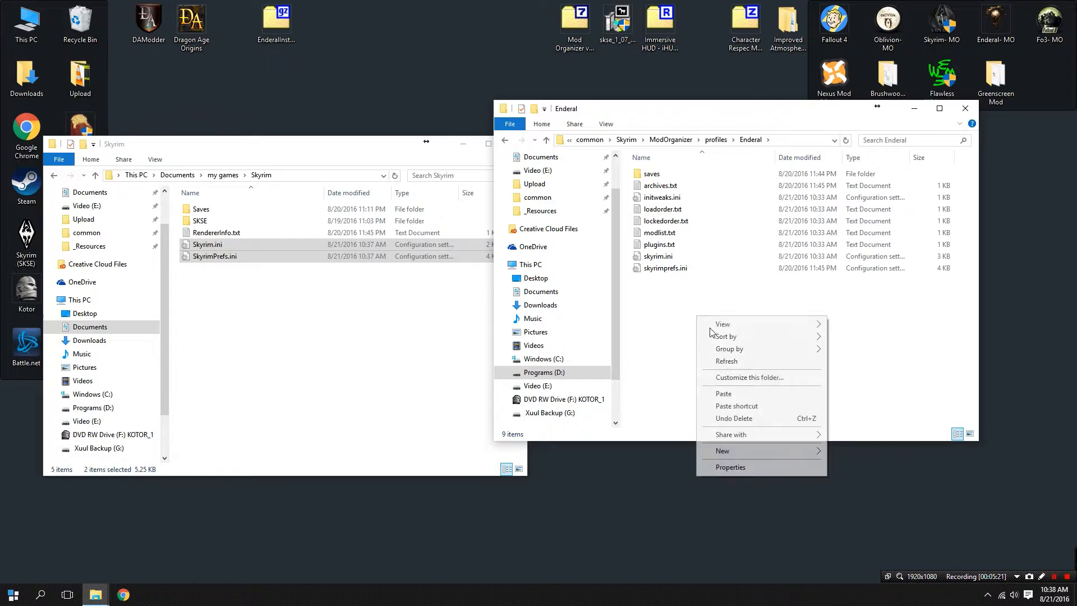
{"action": "left_click", "coordinate": [724, 393]}
{"action": "left_click", "coordinate": [671, 140]}
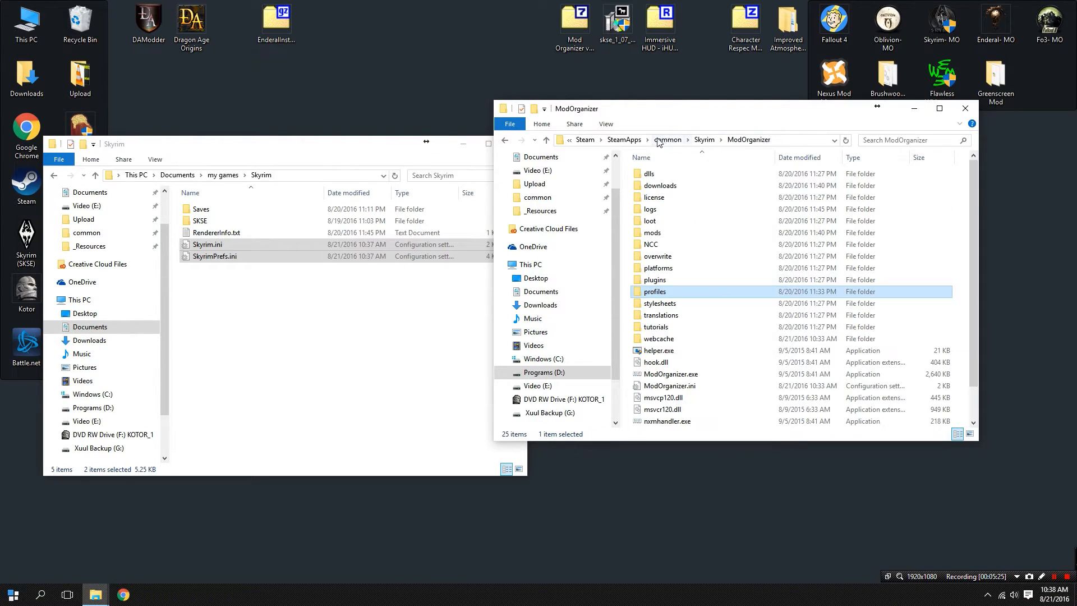
{"action": "left_click", "coordinate": [709, 140]}
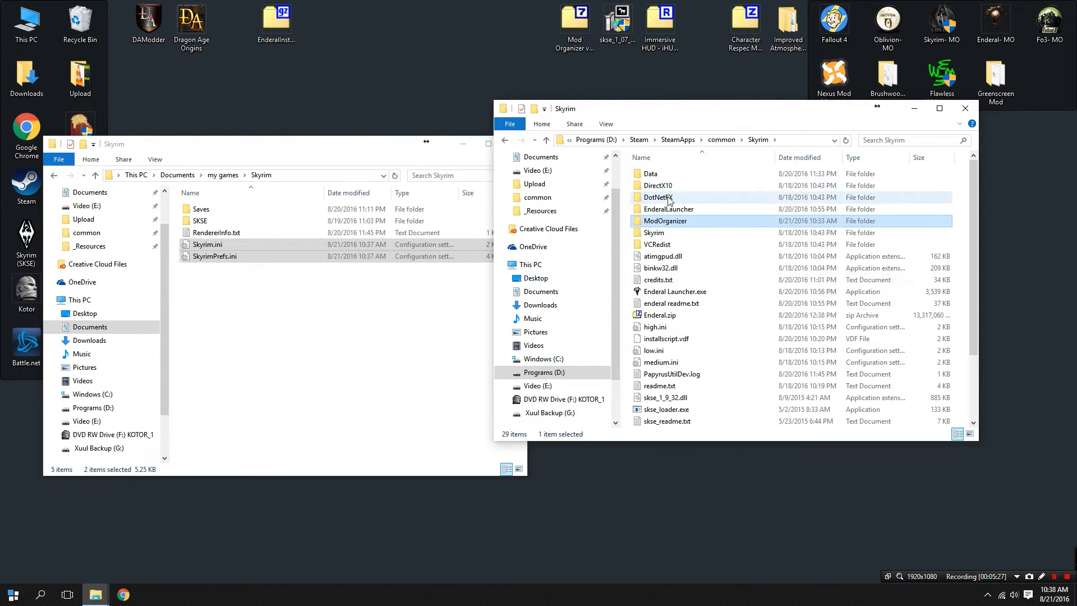
Step: Return to the Steam common folder and locate the Skyrim game folder listed beside Skyrim_
{"action": "left_click", "coordinate": [722, 140]}
{"action": "scroll", "coordinate": [723, 281], "scroll_direction": "down", "scroll_amount": 4}
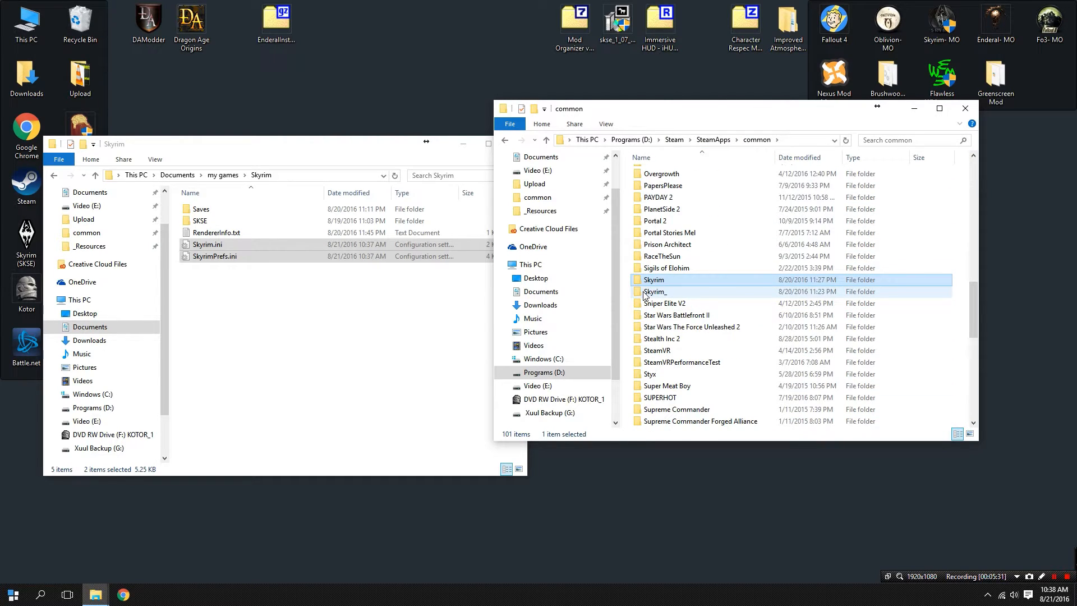
{"action": "key", "text": "F3"}
{"action": "left_click", "coordinate": [659, 280]}
{"action": "left_click", "coordinate": [659, 279]}
{"action": "left_click", "coordinate": [675, 282]}
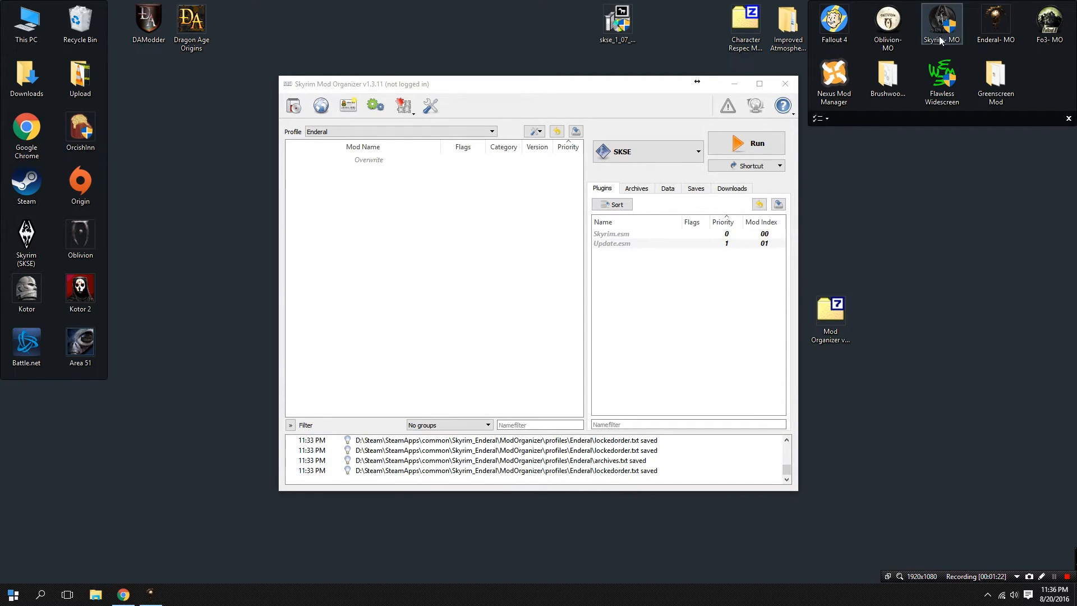
Step: Show the Enderal profile's downloads list, and switch to Chrome to review the List Compatible Mods thread on the SureAI forum
{"action": "left_click", "coordinate": [752, 191]}
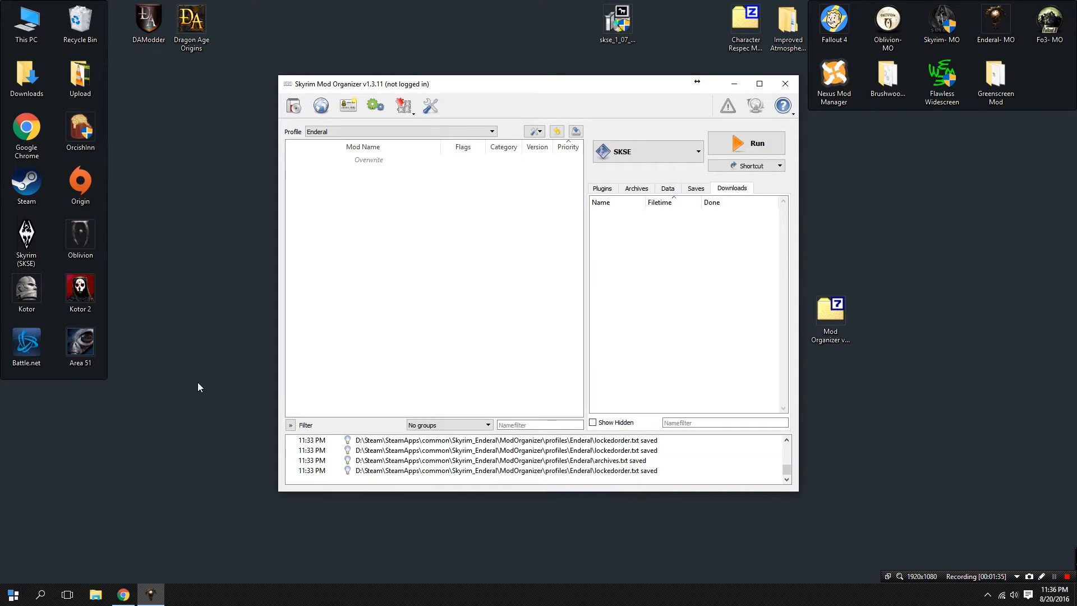
{"action": "left_click", "coordinate": [125, 595]}
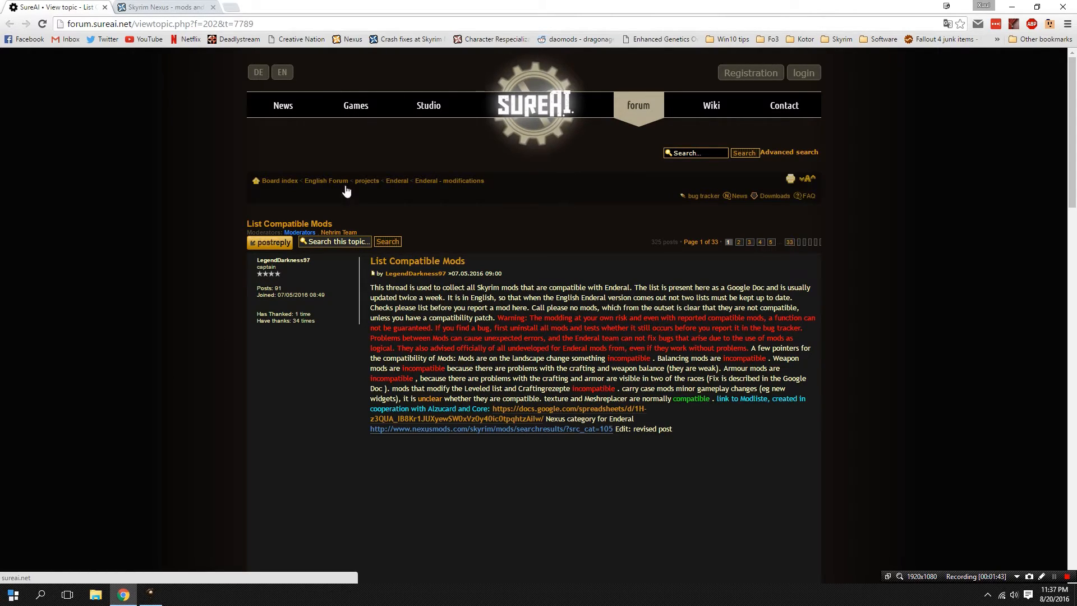
{"action": "scroll", "coordinate": [473, 232], "scroll_direction": "down", "scroll_amount": 3}
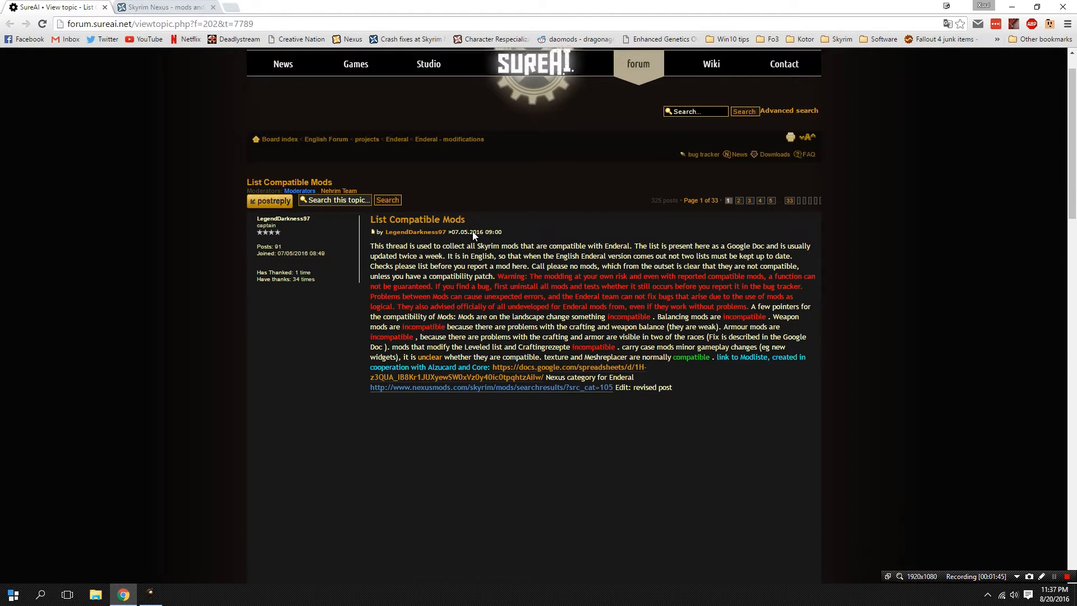
{"action": "scroll", "coordinate": [473, 232], "scroll_direction": "down", "scroll_amount": 5}
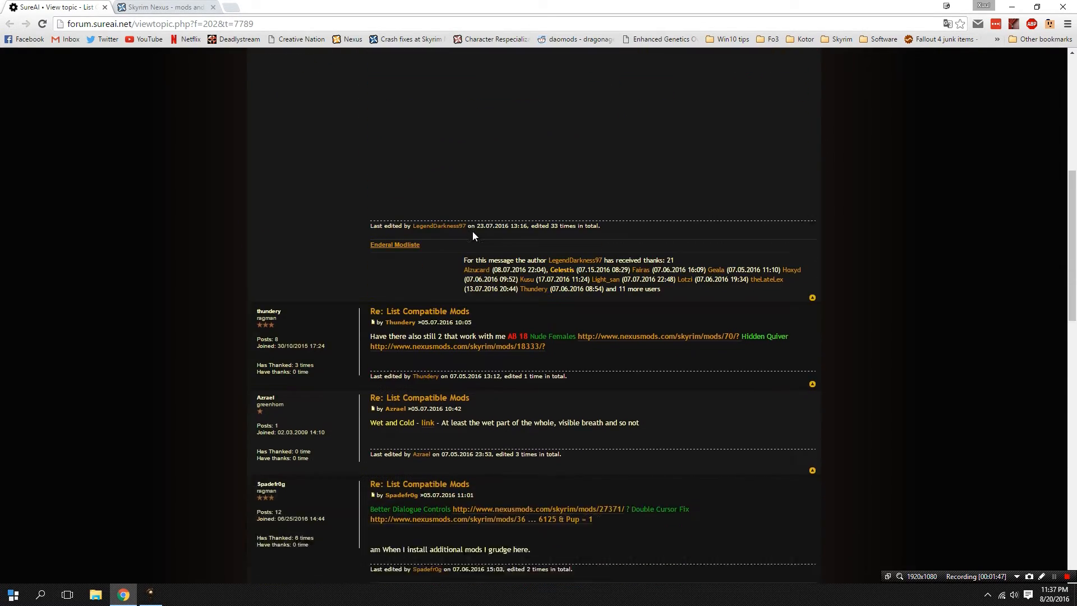
{"action": "scroll", "coordinate": [473, 231], "scroll_direction": "down", "scroll_amount": 3}
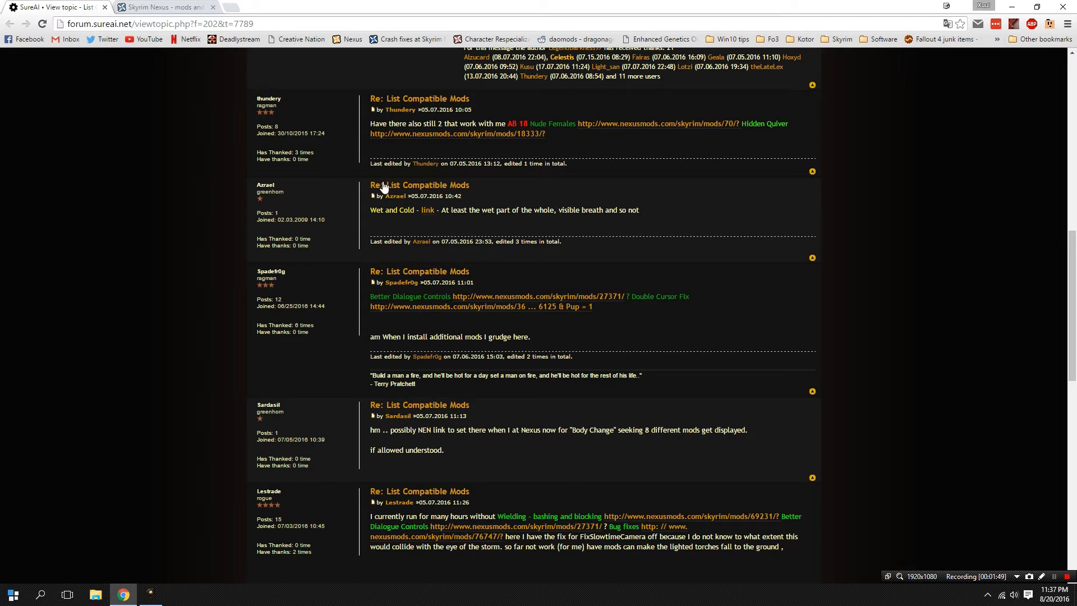
{"action": "scroll", "coordinate": [409, 185], "scroll_direction": "down", "scroll_amount": 2}
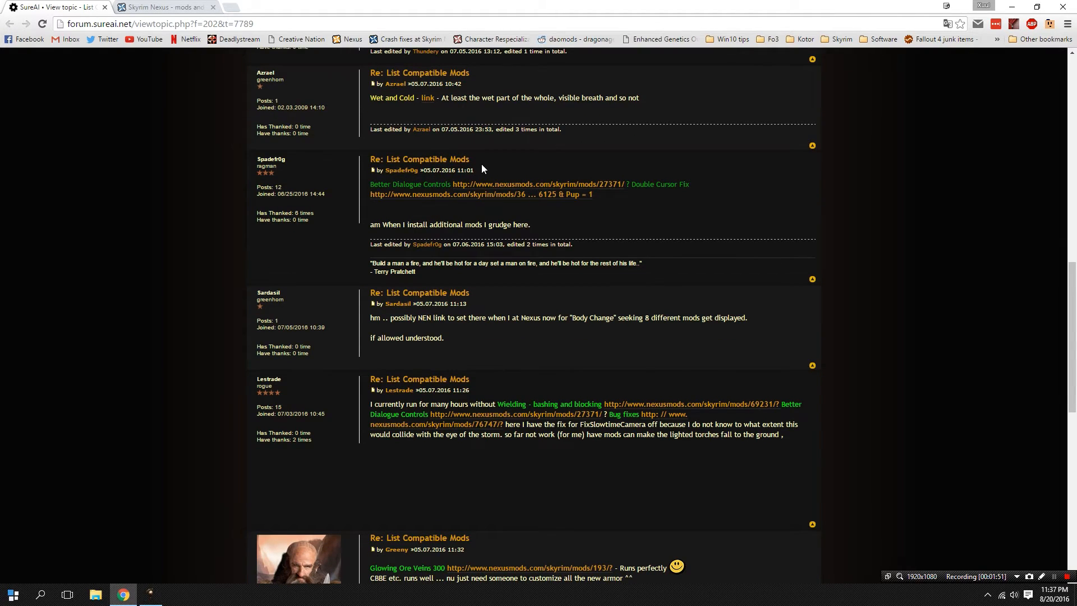
{"action": "scroll", "coordinate": [483, 166], "scroll_direction": "down", "scroll_amount": 8}
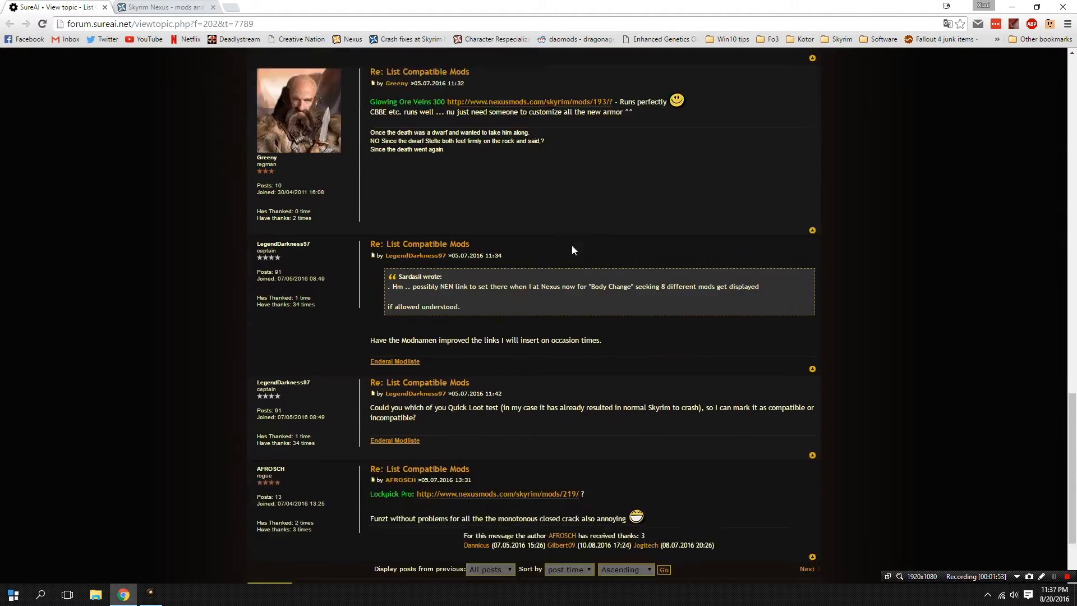
{"action": "scroll", "coordinate": [572, 247], "scroll_direction": "down", "scroll_amount": 3}
{"action": "scroll", "coordinate": [615, 320], "scroll_direction": "up", "scroll_amount": 11}
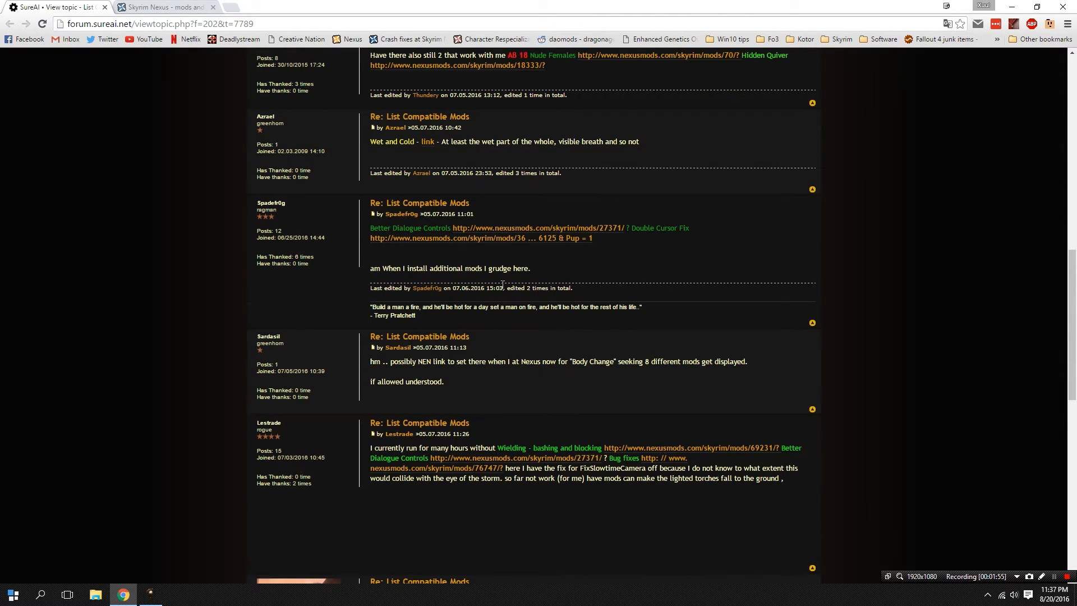
{"action": "scroll", "coordinate": [564, 338], "scroll_direction": "down", "scroll_amount": 12}
{"action": "scroll", "coordinate": [591, 330], "scroll_direction": "up", "scroll_amount": 14}
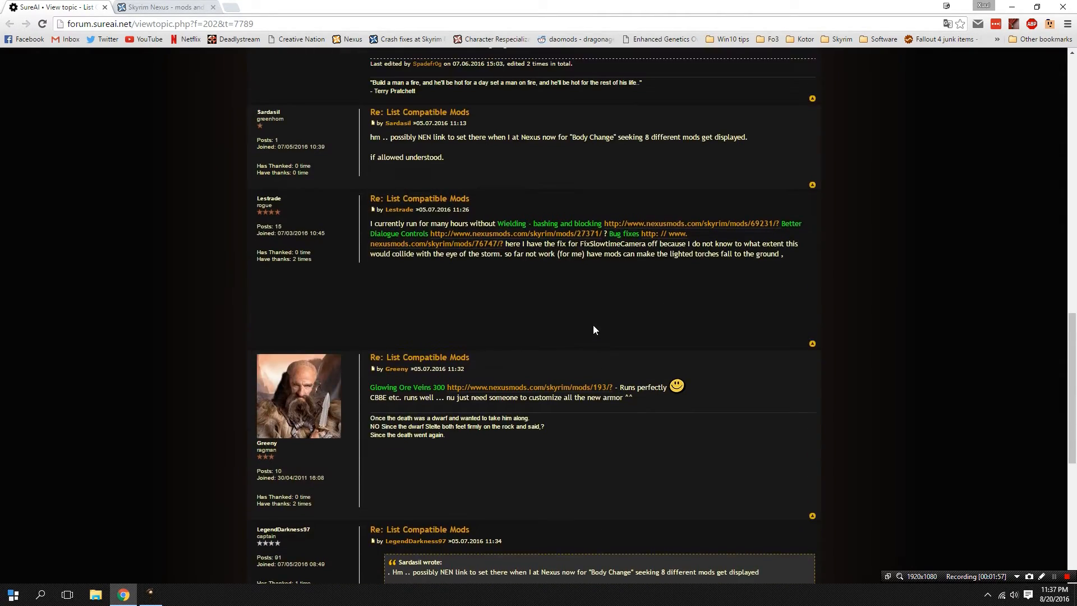
{"action": "scroll", "coordinate": [593, 324], "scroll_direction": "up", "scroll_amount": 8}
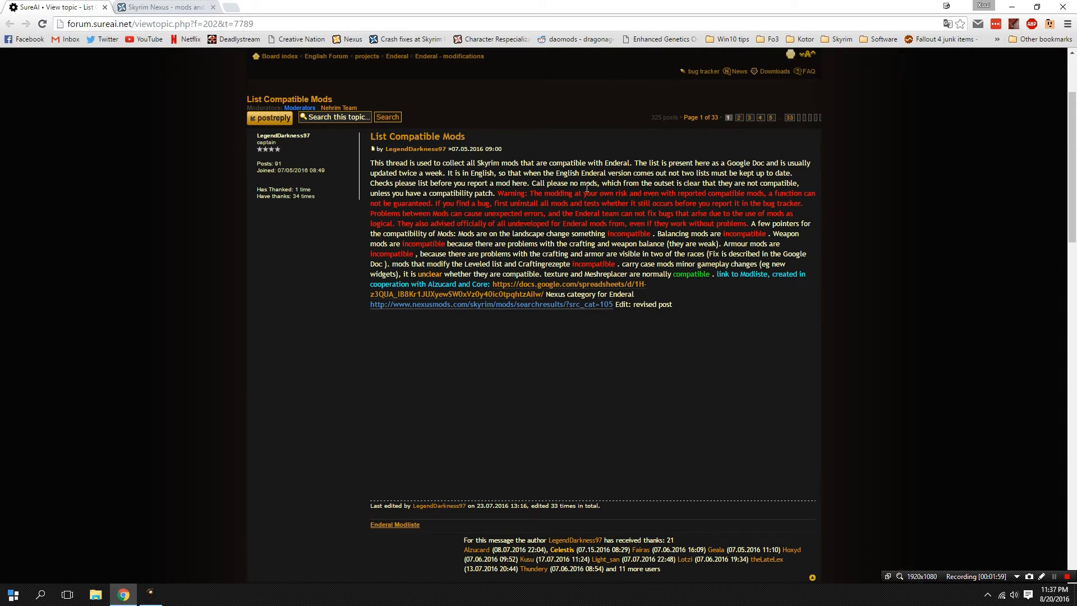
Step: Browse the mods in the Sure AI: Enderal category on Skyrim Nexus
{"action": "left_click", "coordinate": [152, 5]}
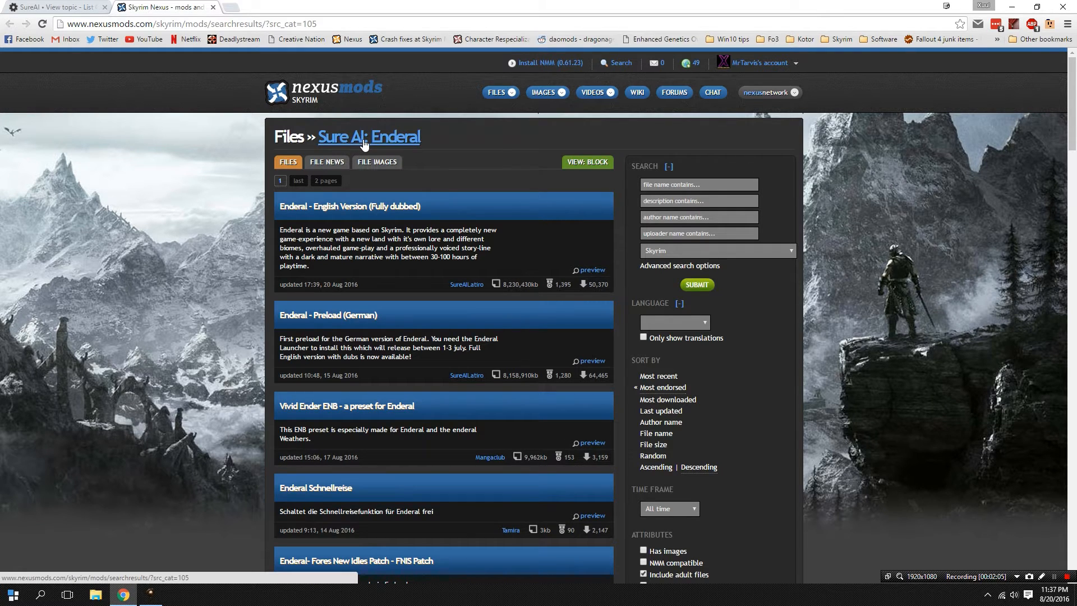
{"action": "scroll", "coordinate": [365, 146], "scroll_direction": "down", "scroll_amount": 7}
{"action": "scroll", "coordinate": [365, 147], "scroll_direction": "down", "scroll_amount": 2}
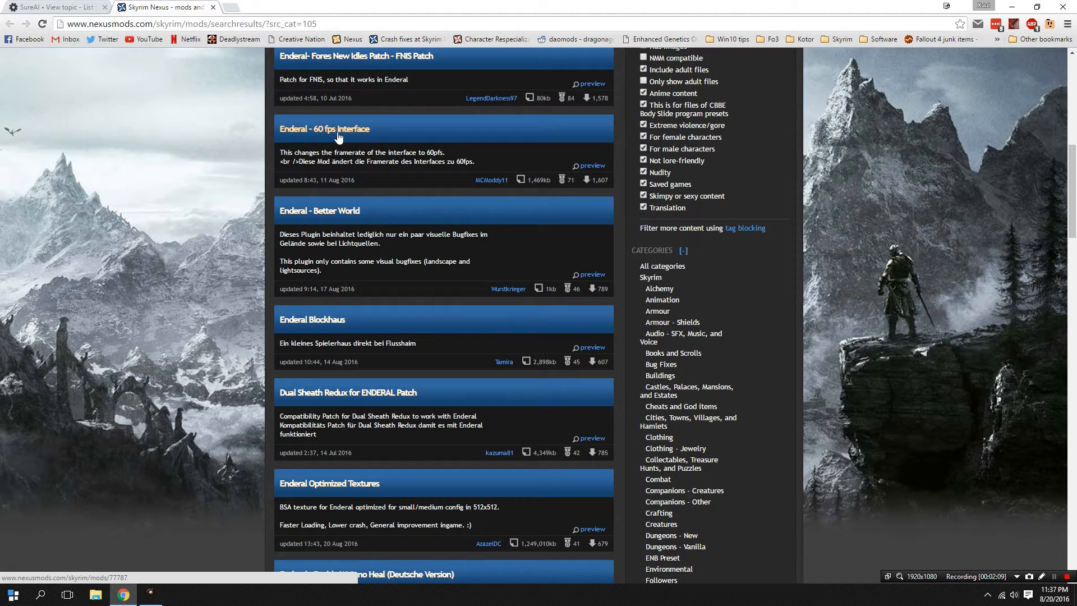
{"action": "scroll", "coordinate": [420, 232], "scroll_direction": "down", "scroll_amount": 7}
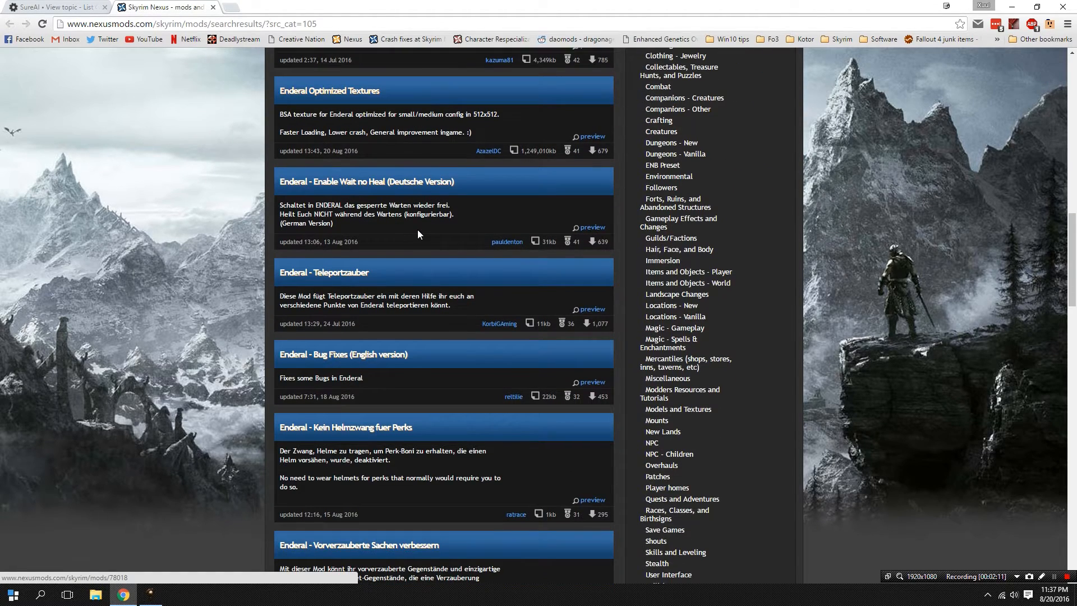
{"action": "scroll", "coordinate": [418, 234], "scroll_direction": "down", "scroll_amount": 8}
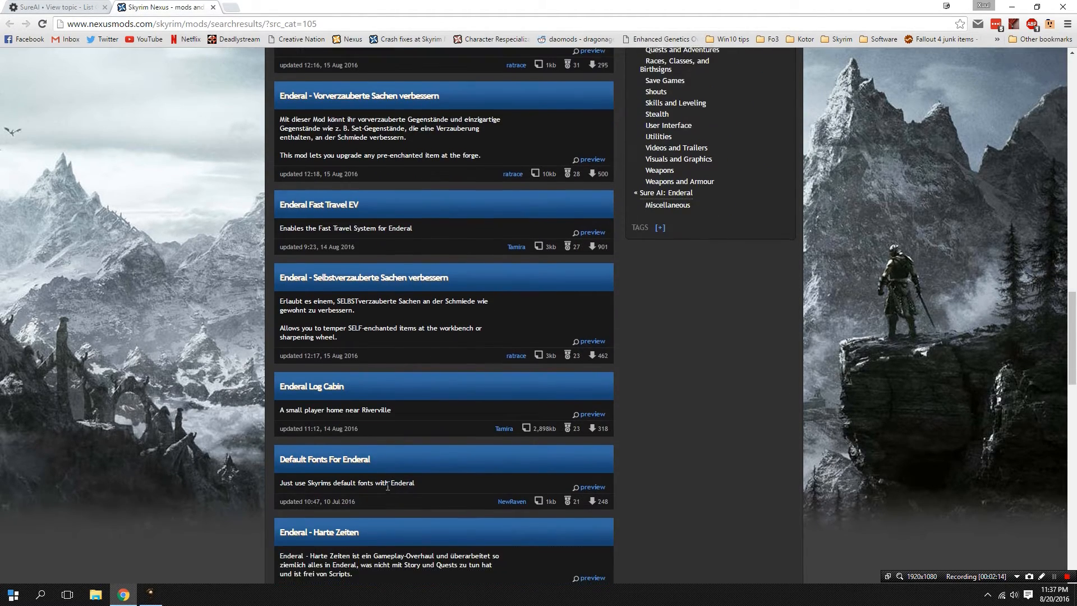
{"action": "scroll", "coordinate": [388, 486], "scroll_direction": "down", "scroll_amount": 10}
{"action": "scroll", "coordinate": [387, 479], "scroll_direction": "down", "scroll_amount": 4}
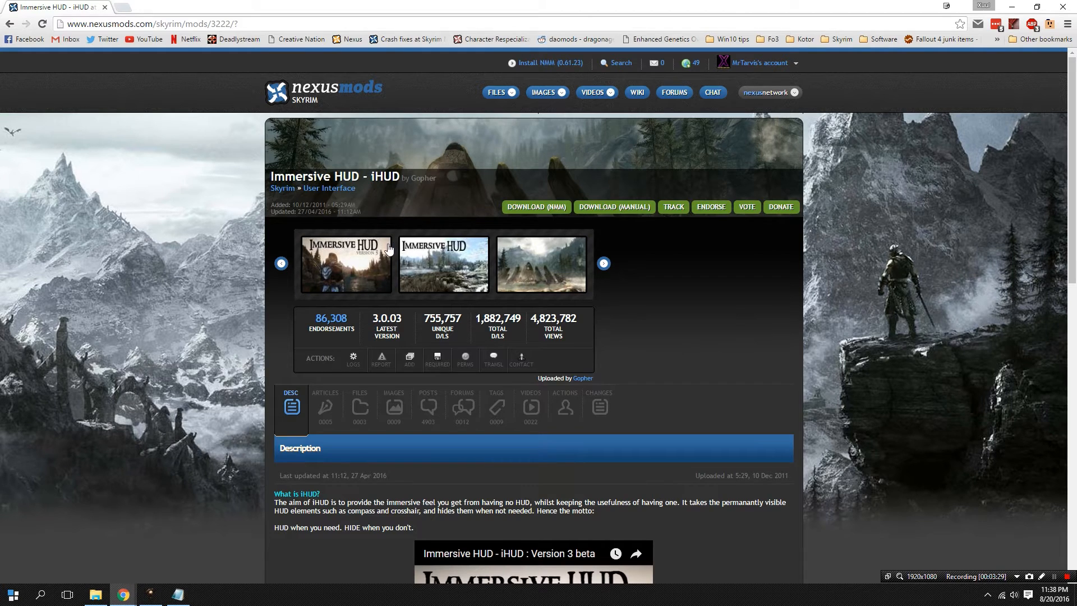
Step: Download the main Immersive HUD - iHUD file, version 3.0.03, manually from Nexus Mods, continuing past the required-files notice
{"action": "scroll", "coordinate": [388, 250], "scroll_direction": "down", "scroll_amount": 3}
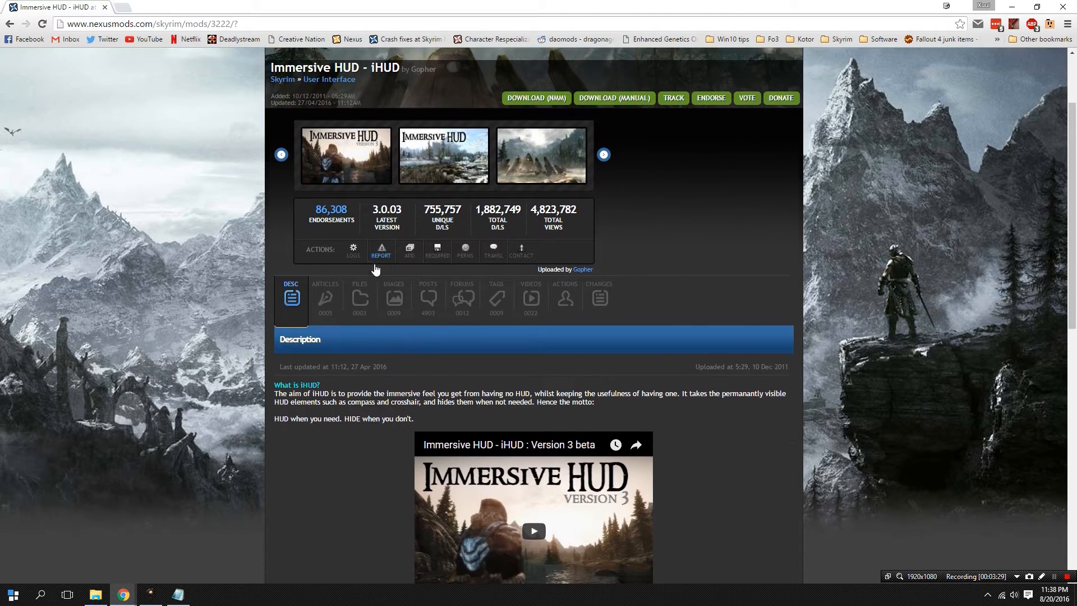
{"action": "left_click", "coordinate": [371, 233]}
{"action": "scroll", "coordinate": [371, 222], "scroll_direction": "down", "scroll_amount": 3}
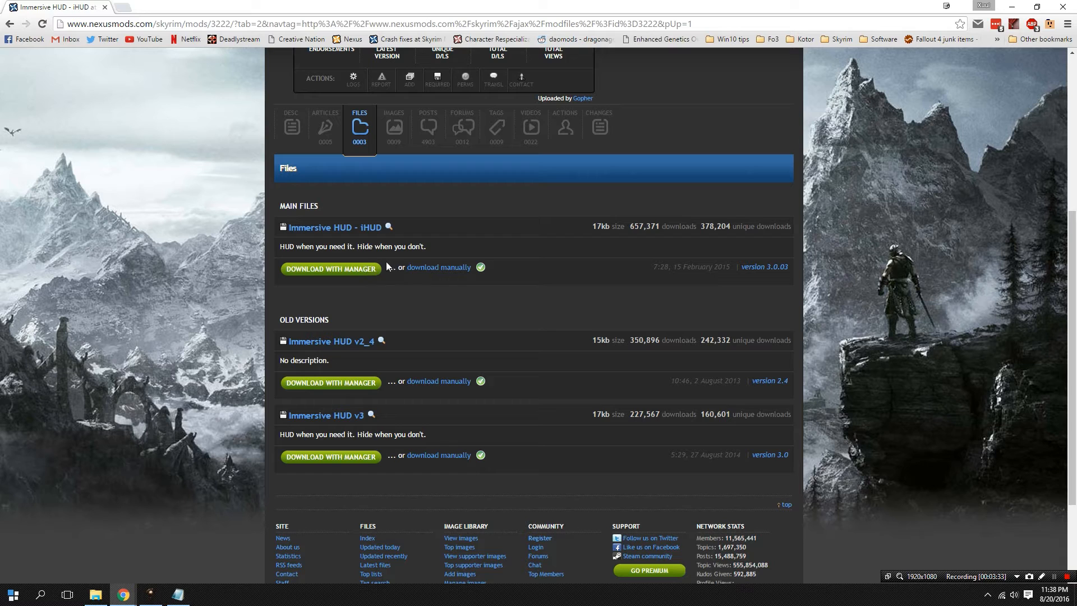
{"action": "left_click", "coordinate": [437, 267]}
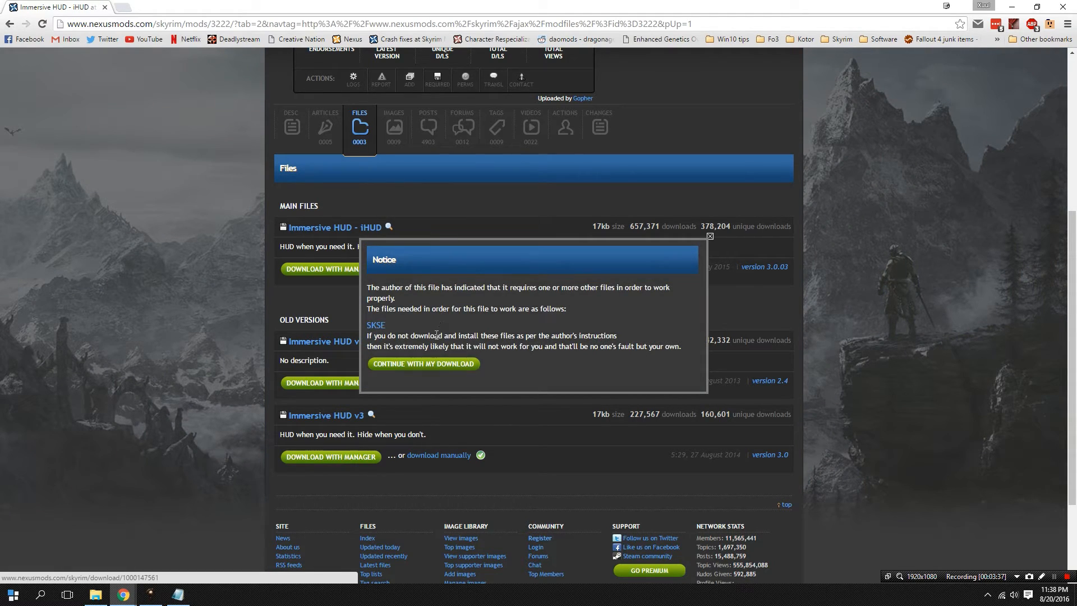
{"action": "left_click", "coordinate": [387, 364]}
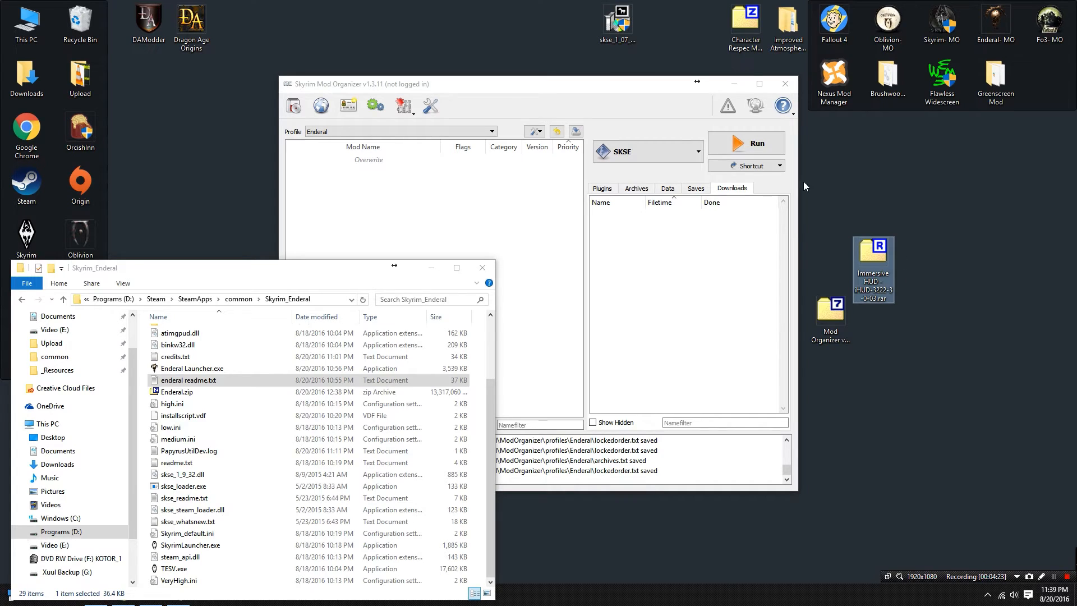
Step: Place the Immersive HUD archive from the desktop into the downloads folder of Skyrim_Enderal's ModOrganizer
{"action": "left_click", "coordinate": [331, 263]}
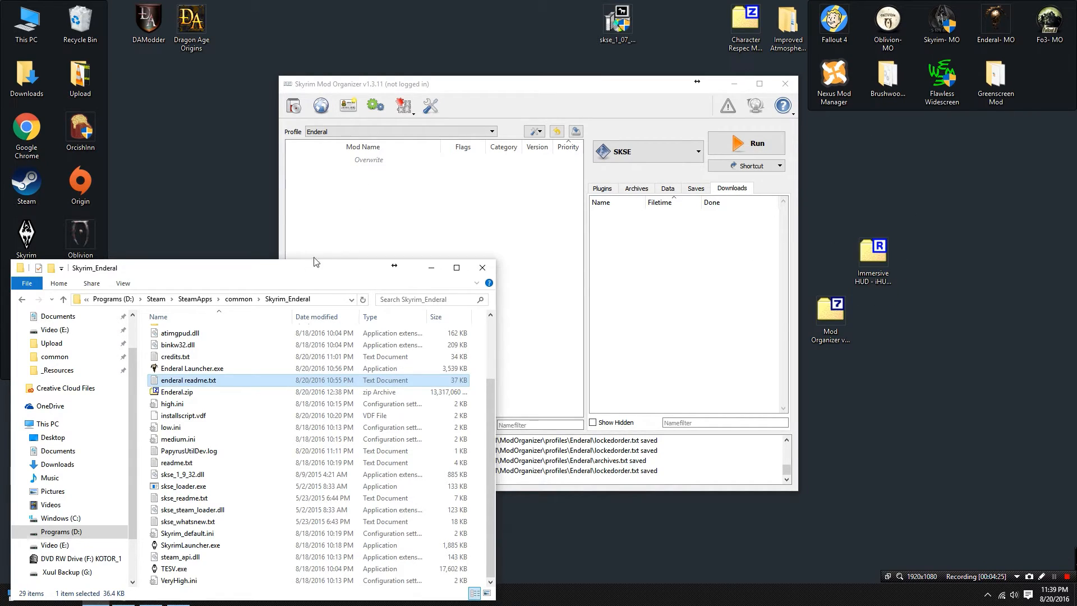
{"action": "left_click_drag", "start_coordinate": [283, 289], "coordinate": [359, 198]}
{"action": "scroll", "coordinate": [282, 281], "scroll_direction": "up", "scroll_amount": 3}
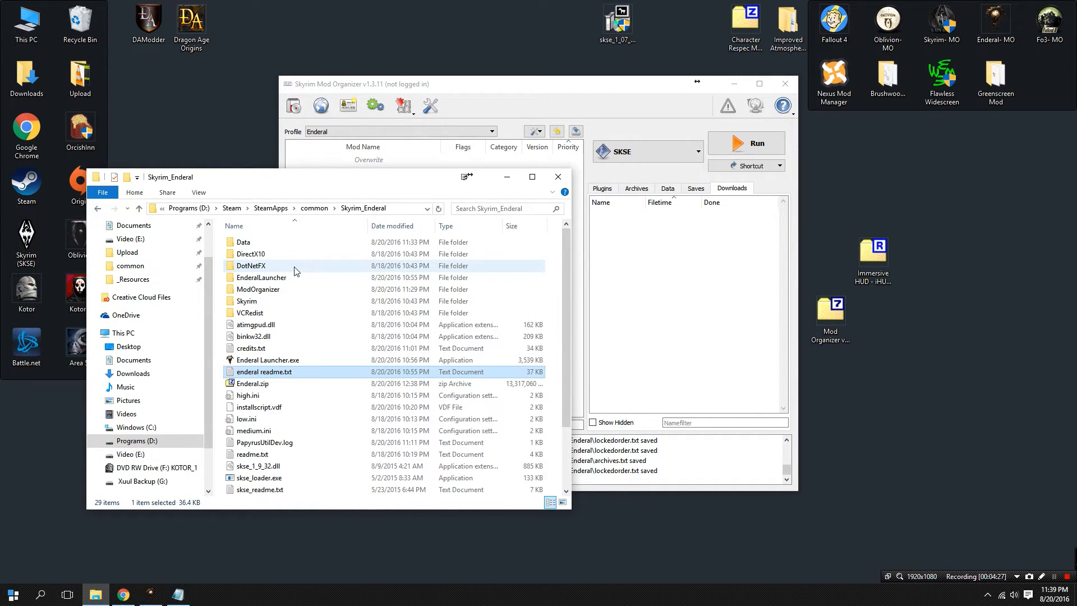
{"action": "double_click", "coordinate": [282, 290]}
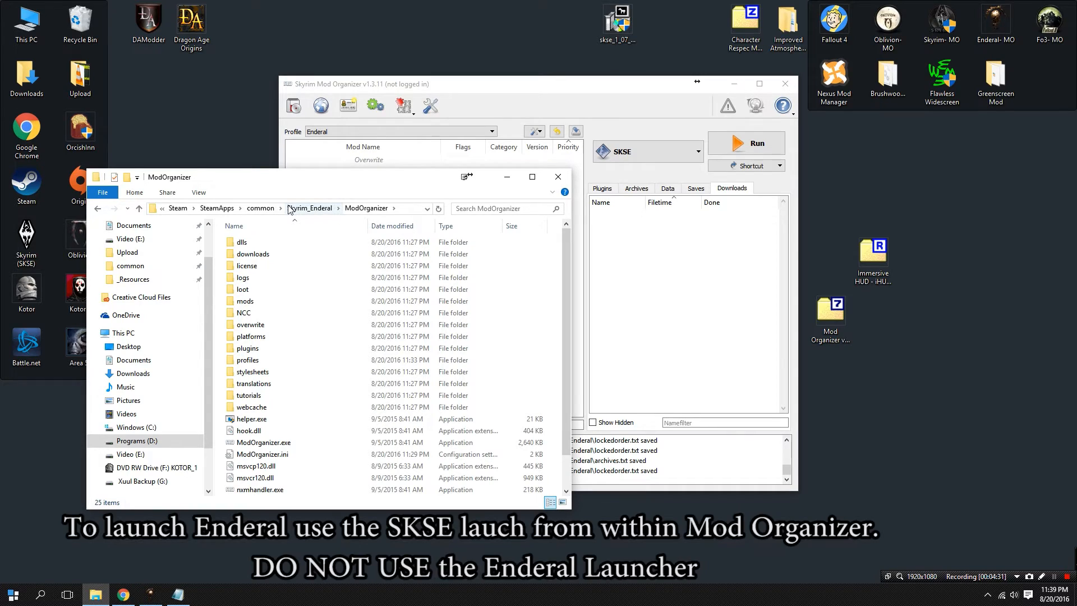
{"action": "double_click", "coordinate": [253, 254]}
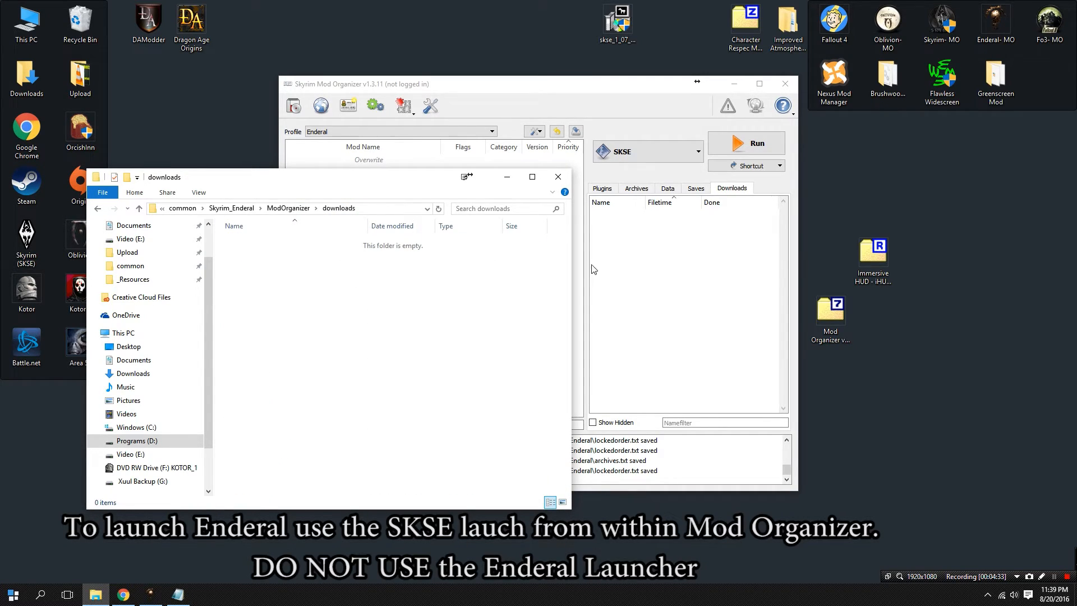
{"action": "left_click_drag", "start_coordinate": [880, 259], "coordinate": [296, 325]}
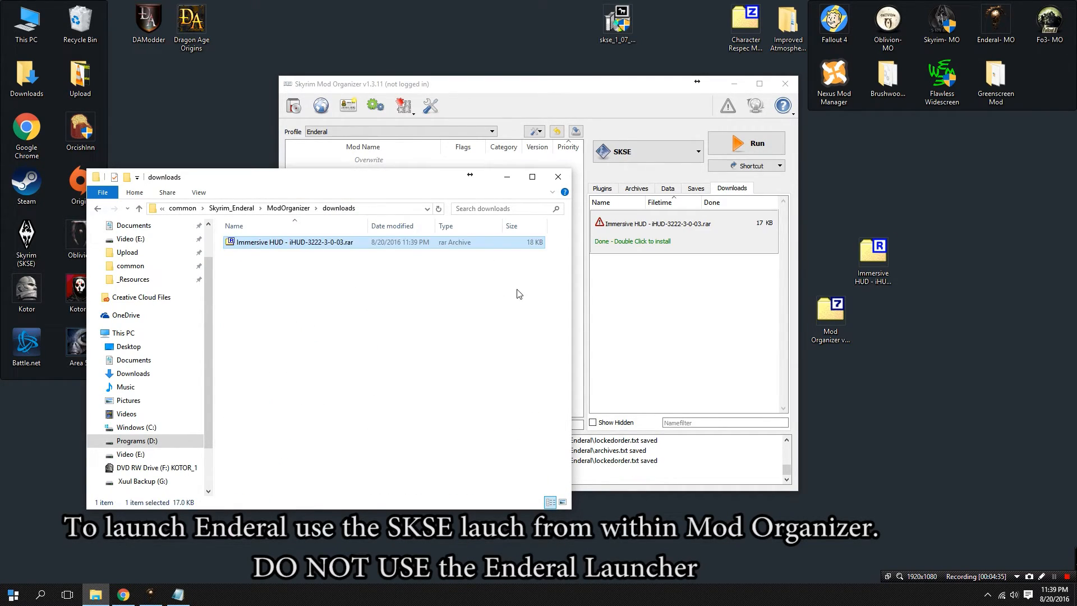
Step: Install Immersive HUD - iHUD from Mod Organizer's downloads using the manual option, then enable the mod and show the plugin list
{"action": "left_click", "coordinate": [558, 176]}
{"action": "double_click", "coordinate": [647, 231]}
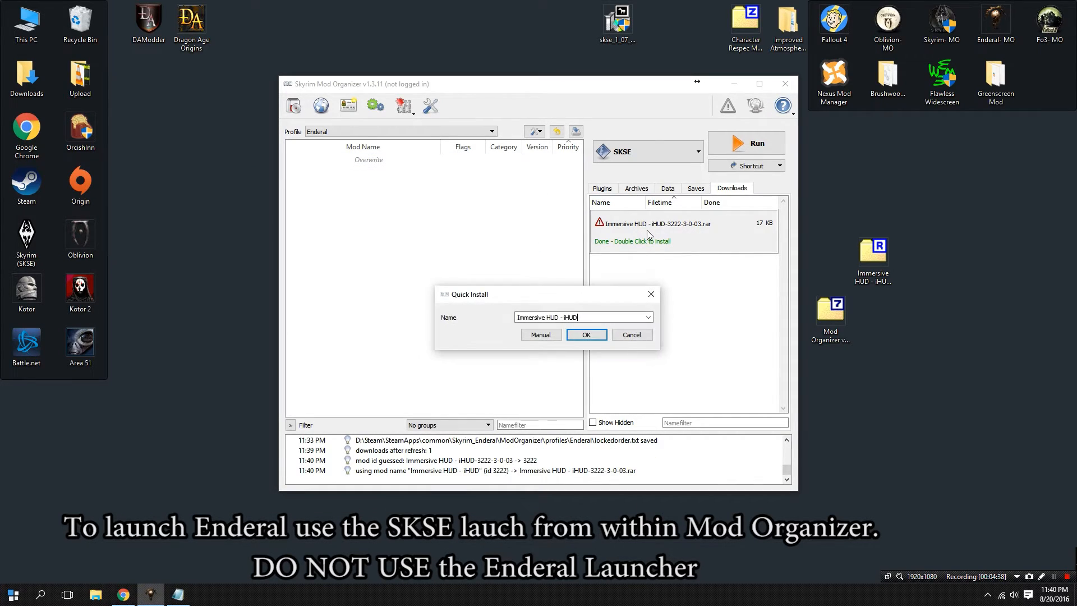
{"action": "left_click", "coordinate": [541, 335]}
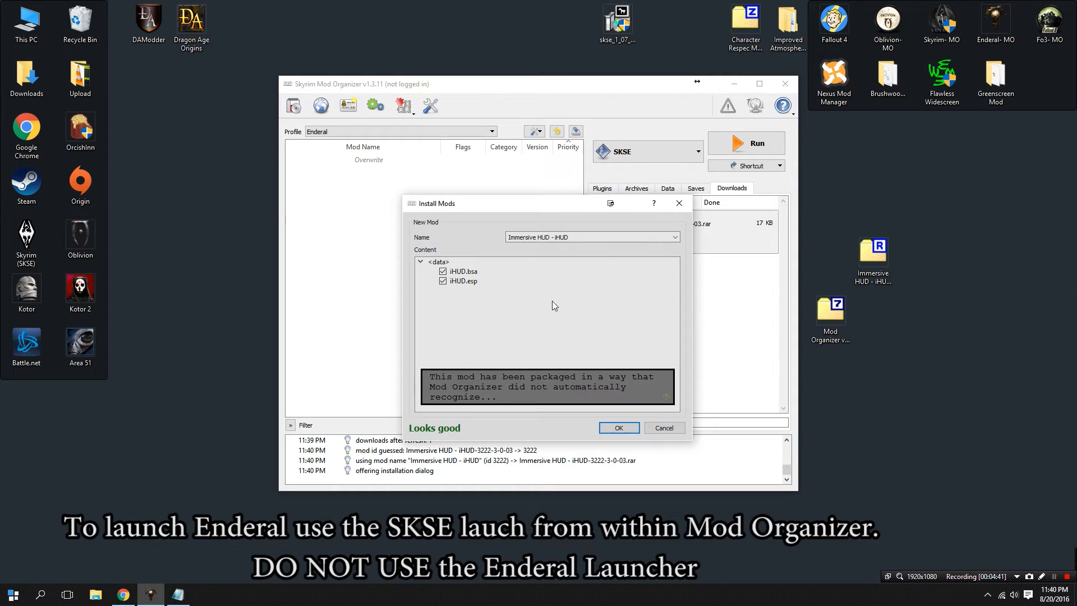
{"action": "left_click", "coordinate": [624, 400]}
{"action": "left_click", "coordinate": [624, 400]}
{"action": "left_click", "coordinate": [623, 399]}
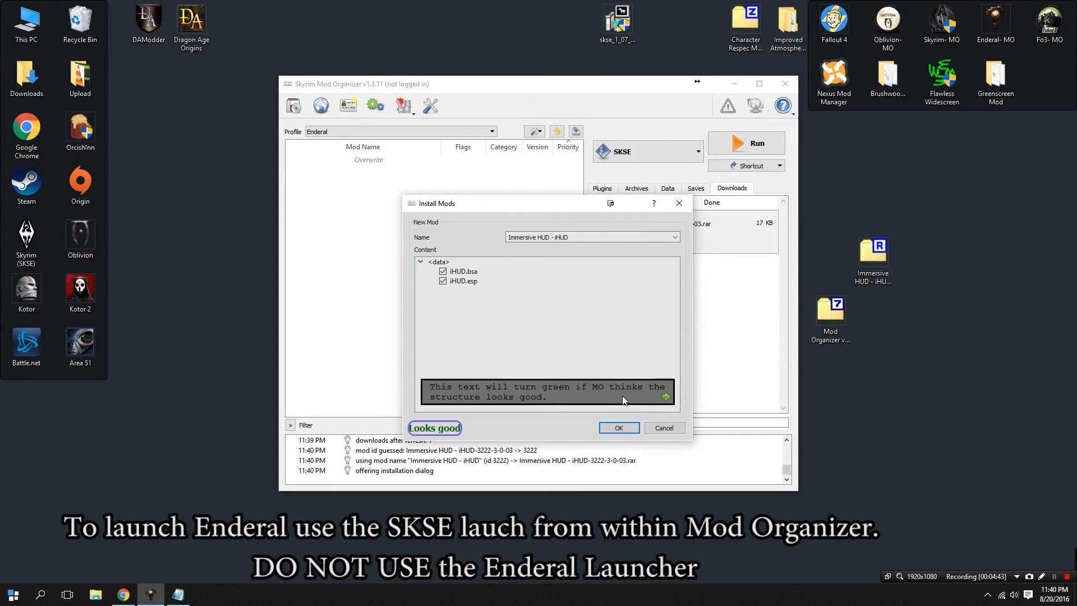
{"action": "left_click", "coordinate": [622, 398]}
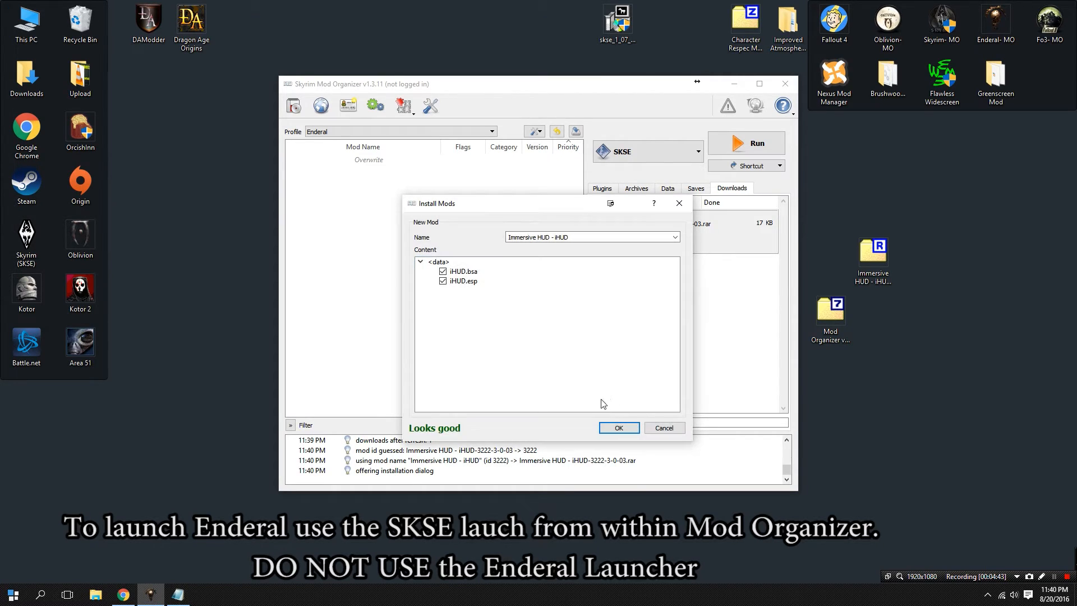
{"action": "left_click", "coordinate": [619, 428]}
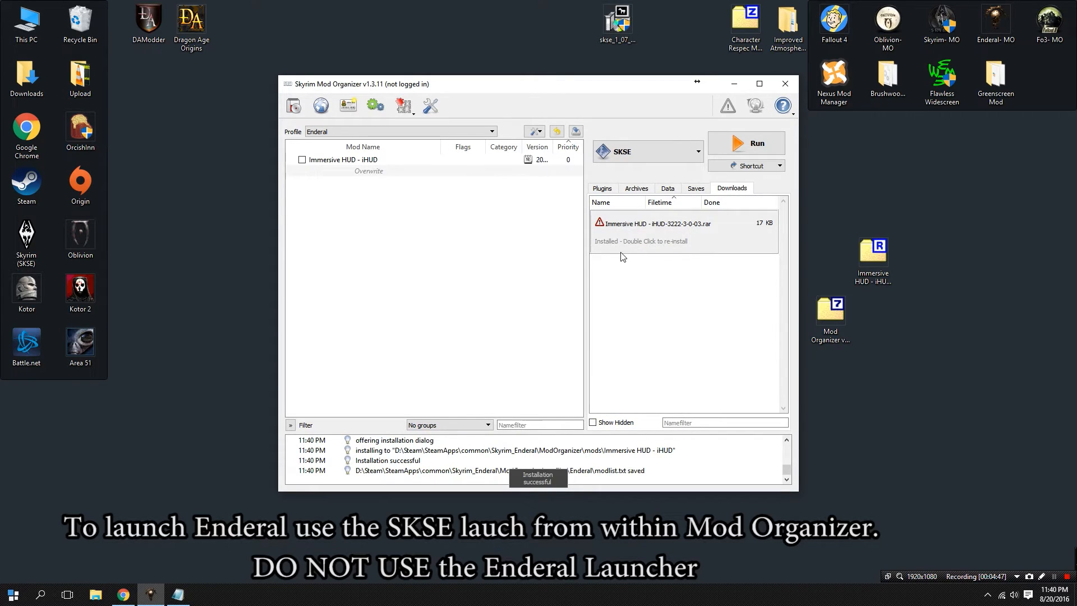
{"action": "left_click", "coordinate": [302, 159]}
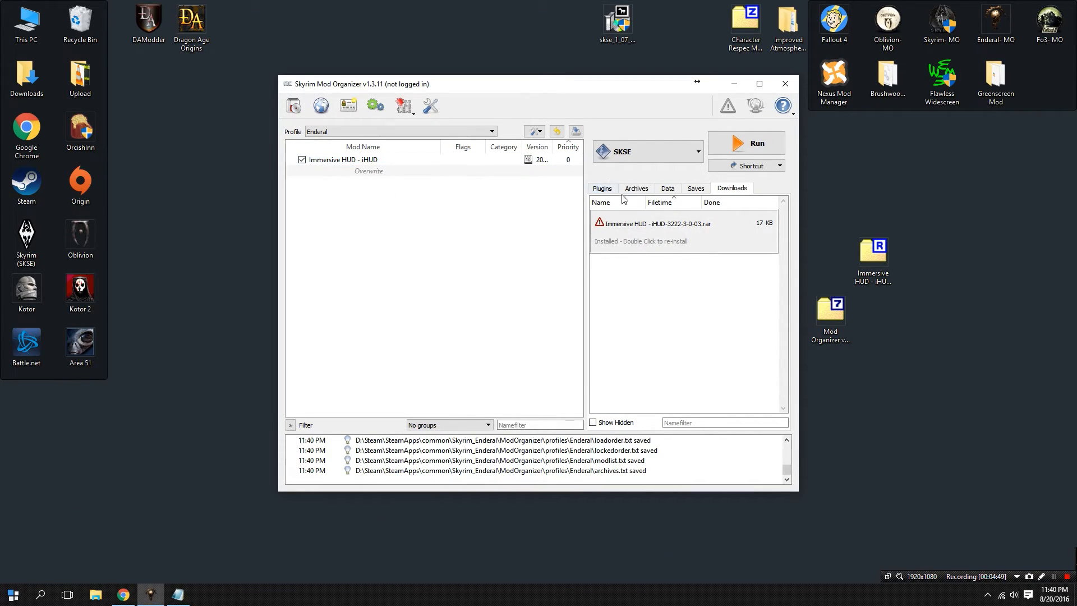
{"action": "left_click", "coordinate": [604, 188]}
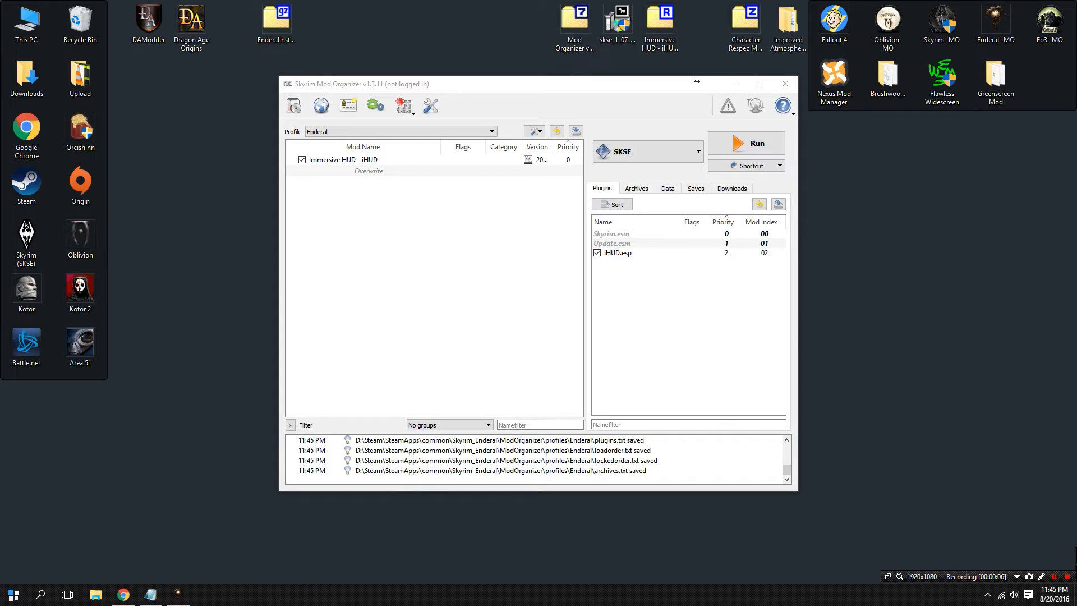
Step: From the Enderal Mod Organizer's file location, go to the SteamApps common folder and rename the Skyrim folder to Skyrim_
{"action": "right_click", "coordinate": [994, 21]}
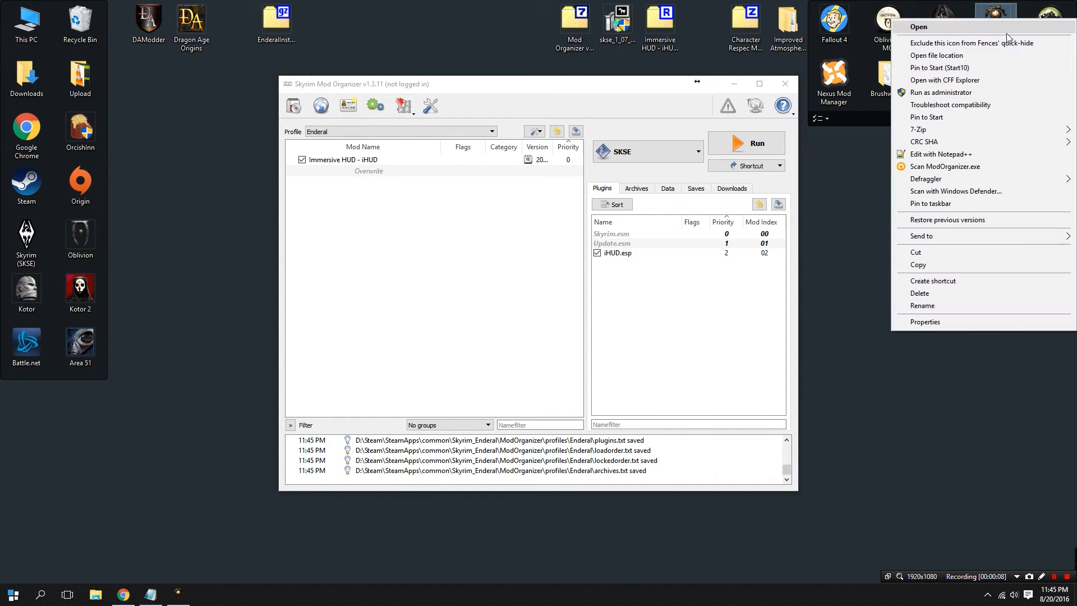
{"action": "left_click", "coordinate": [981, 57]}
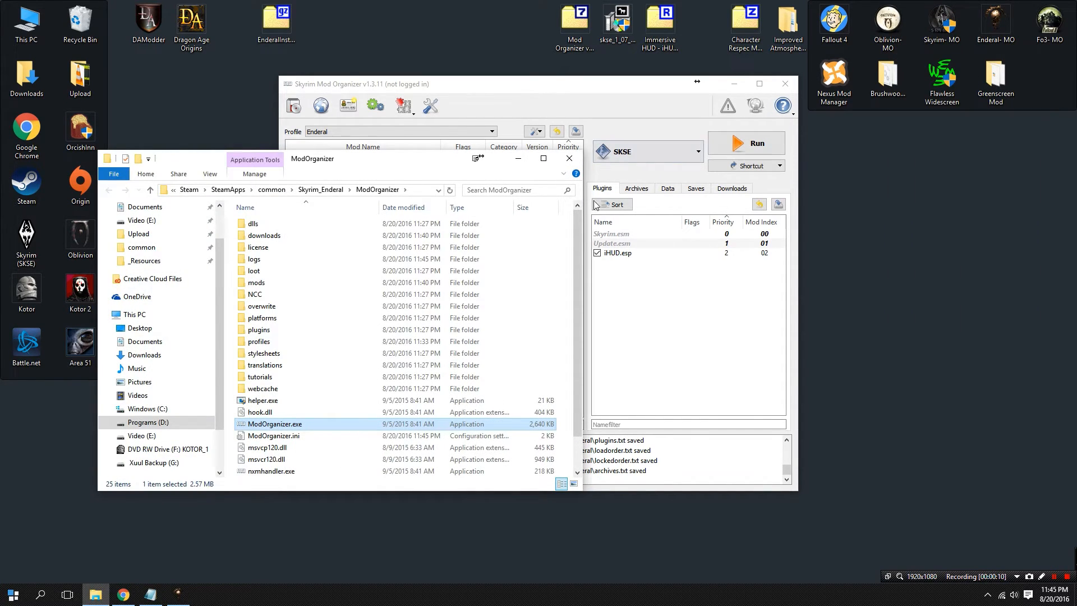
{"action": "left_click", "coordinate": [282, 194]}
{"action": "scroll", "coordinate": [281, 357], "scroll_direction": "down", "scroll_amount": 3}
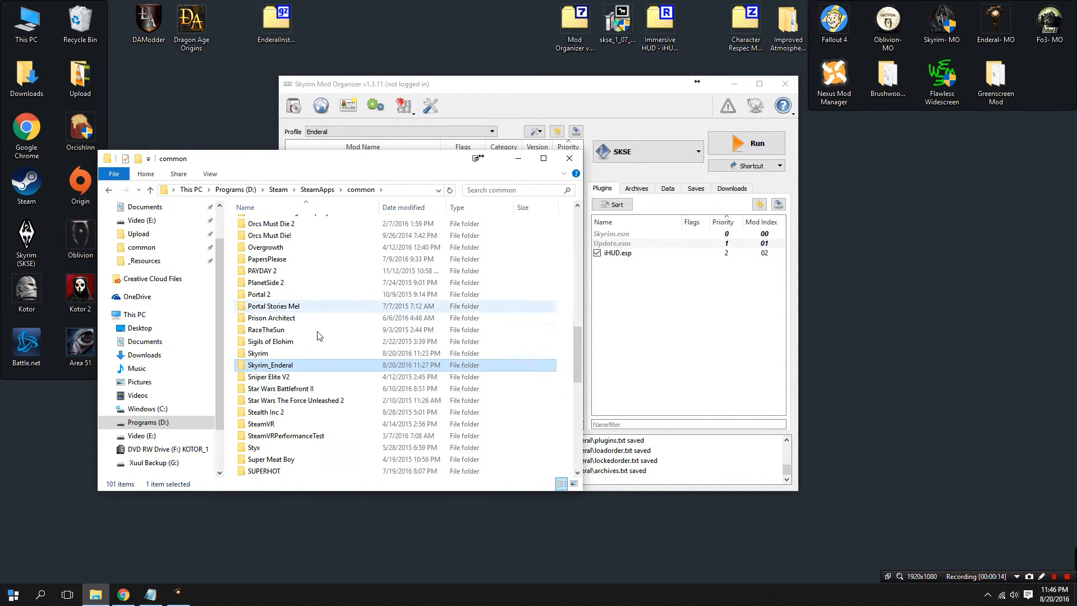
{"action": "left_click", "coordinate": [280, 355]}
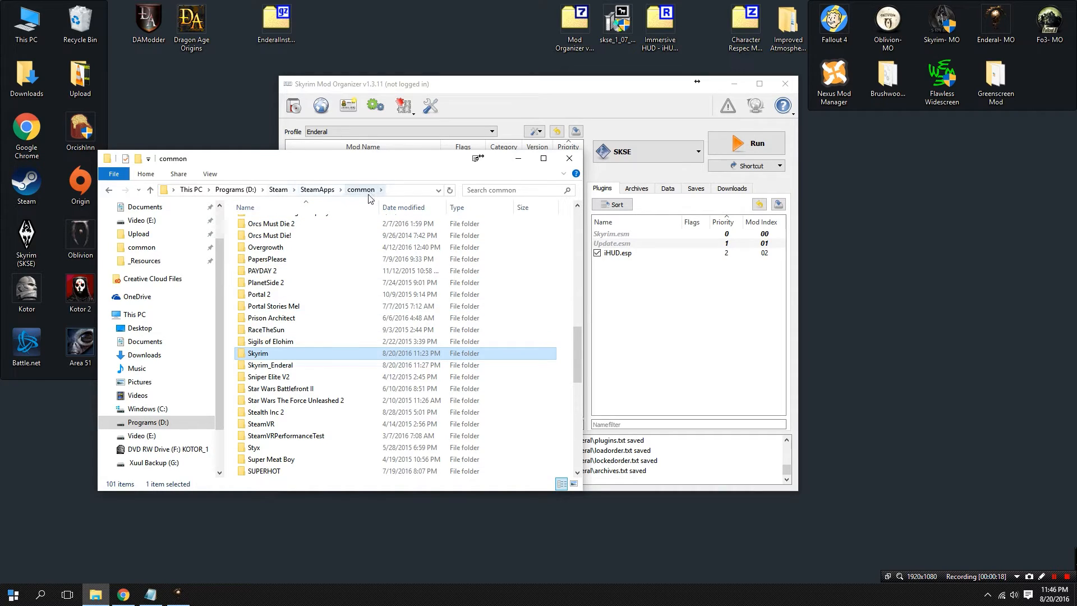
{"action": "left_click", "coordinate": [262, 353]}
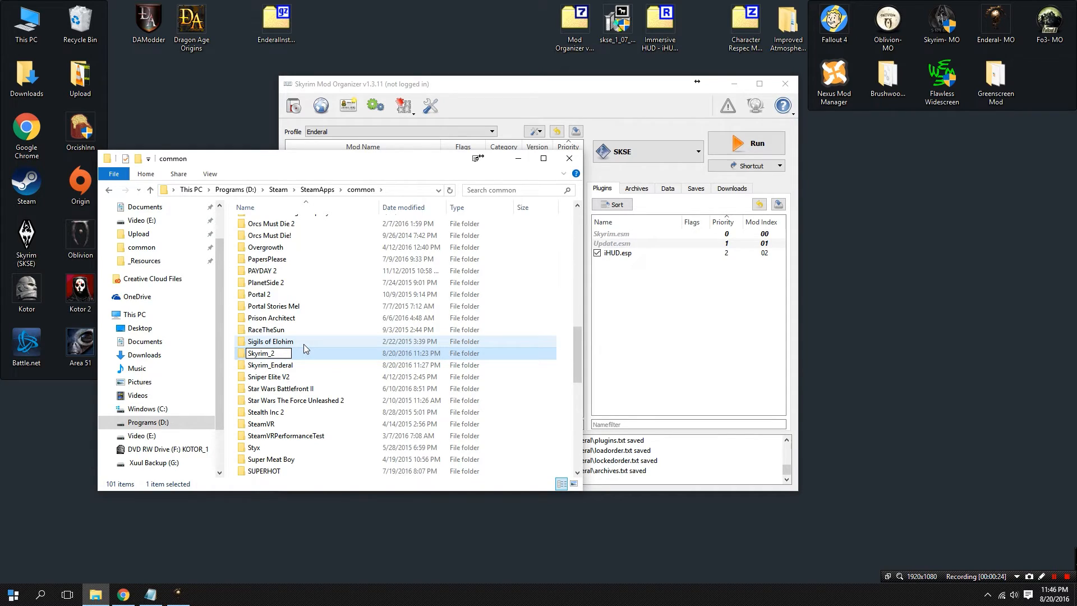
{"action": "key", "text": "Return"}
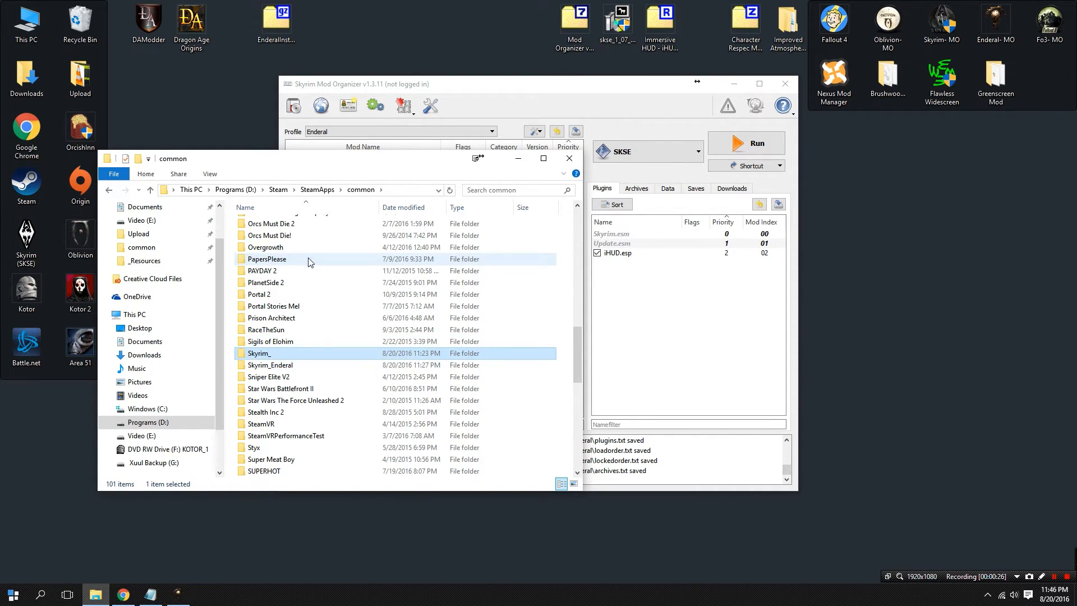
Step: Rename the Skyrim_Enderal folder in the common folder to Skyrim
{"action": "left_click", "coordinate": [290, 366]}
{"action": "left_click", "coordinate": [291, 365]}
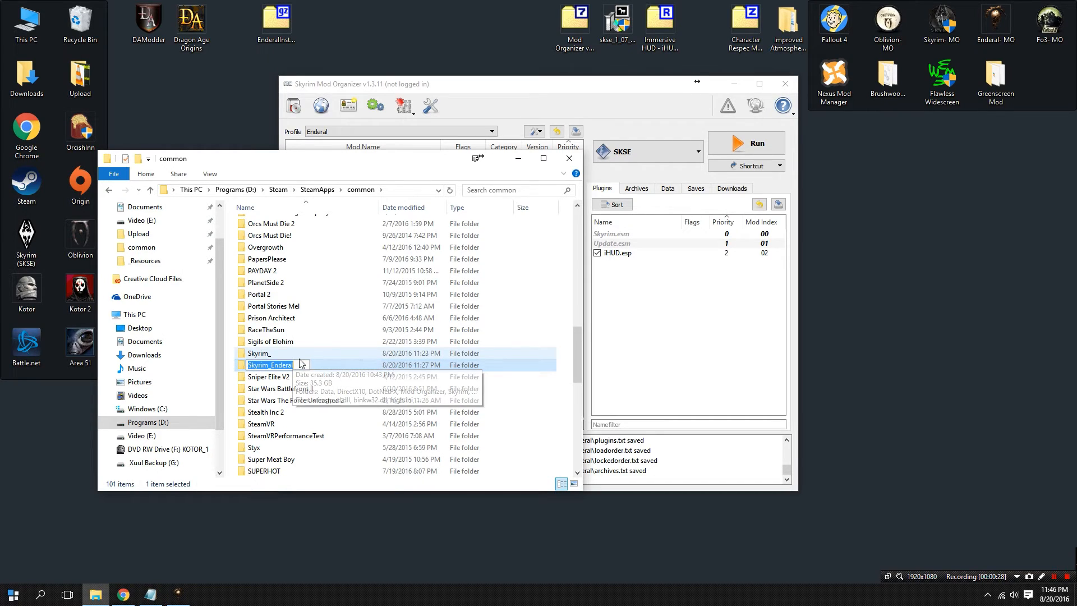
{"action": "left_click_drag", "start_coordinate": [294, 365], "coordinate": [269, 370]}
{"action": "key", "text": "BackSpace"}
{"action": "key", "text": "Return"}
Step: Run Enderal Launcher.exe from the renamed Skyrim folder, check for Enderal updates, and close the launcher
{"action": "double_click", "coordinate": [268, 358]}
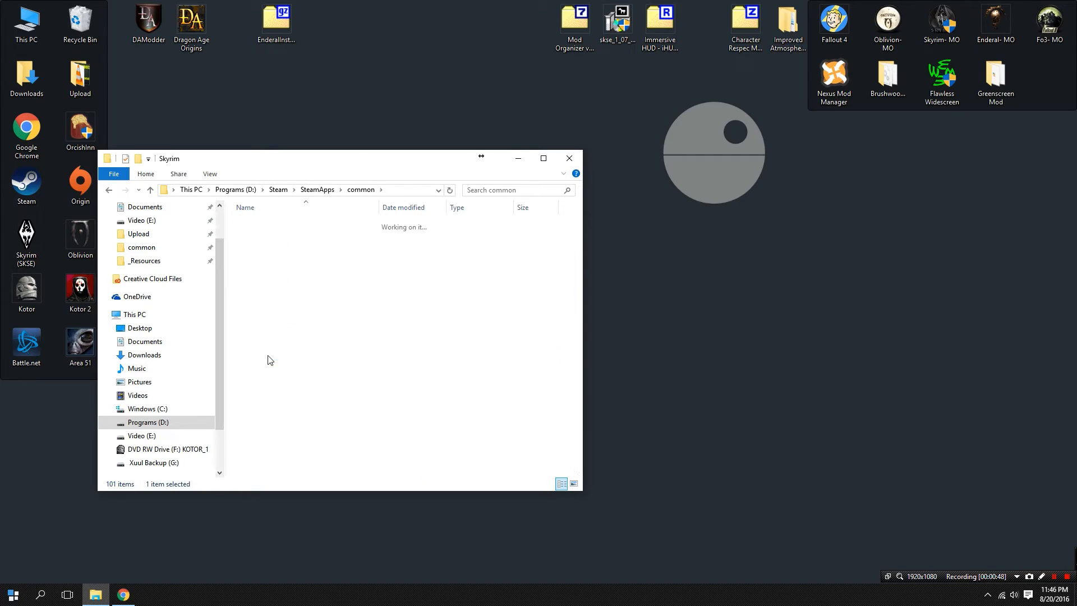
{"action": "double_click", "coordinate": [303, 343]}
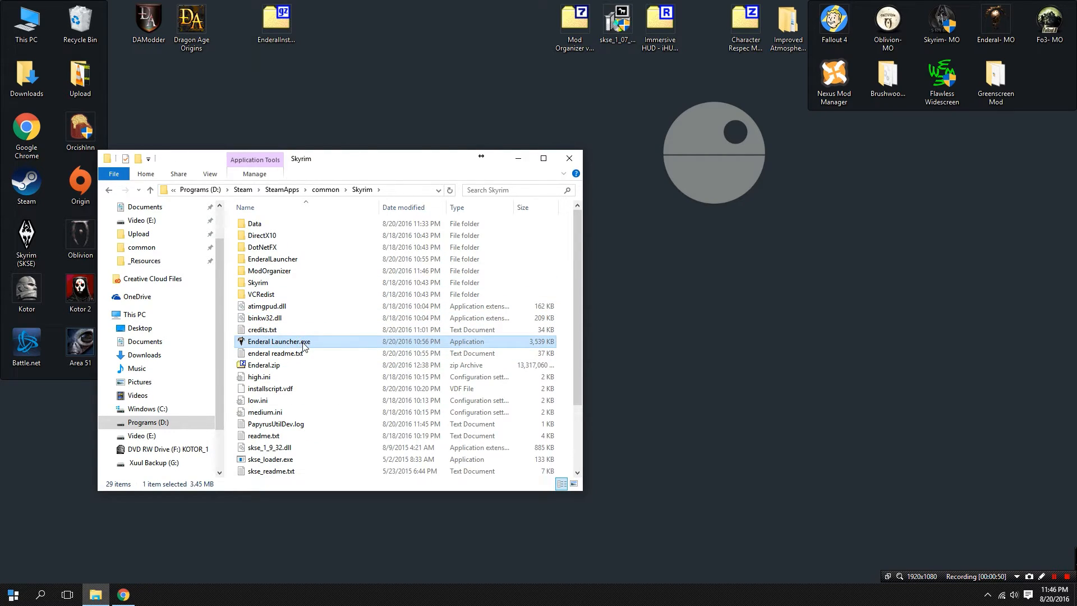
{"action": "left_click", "coordinate": [509, 289]}
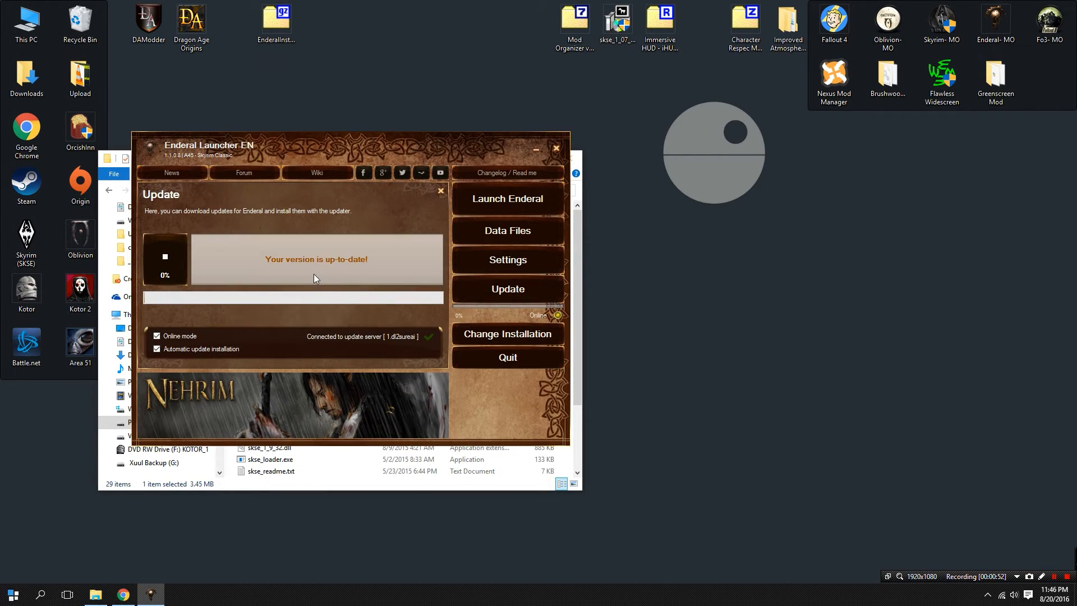
{"action": "left_click", "coordinate": [557, 148]}
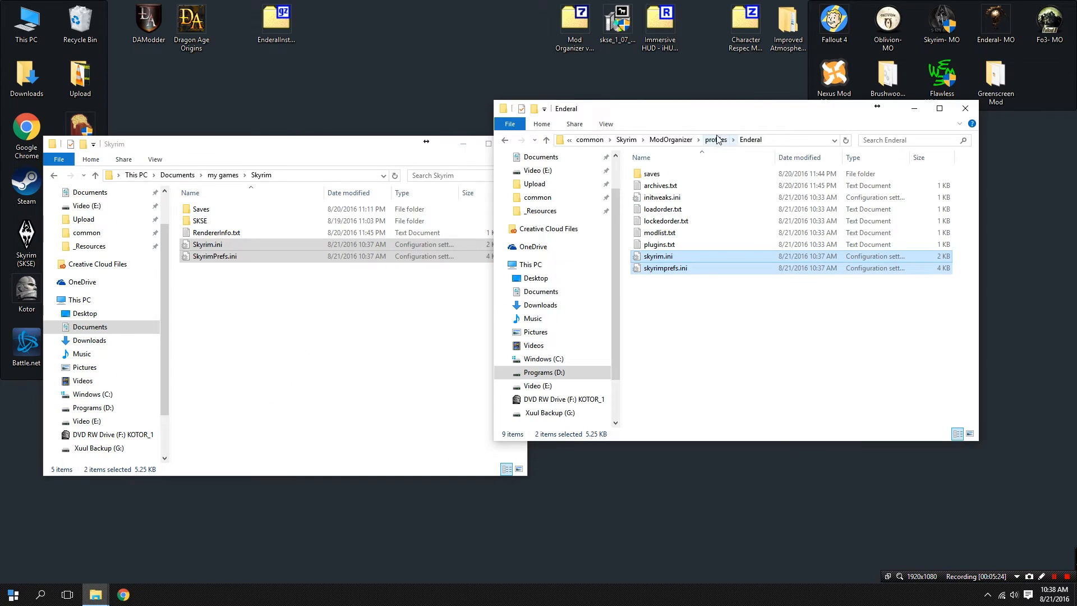
Step: Restore the game folder names in SteamApps common: rename Skyrim to Skyrim_Enderal and Skyrim_ back to Skyrim
{"action": "left_click", "coordinate": [670, 140]}
{"action": "left_click", "coordinate": [714, 140]}
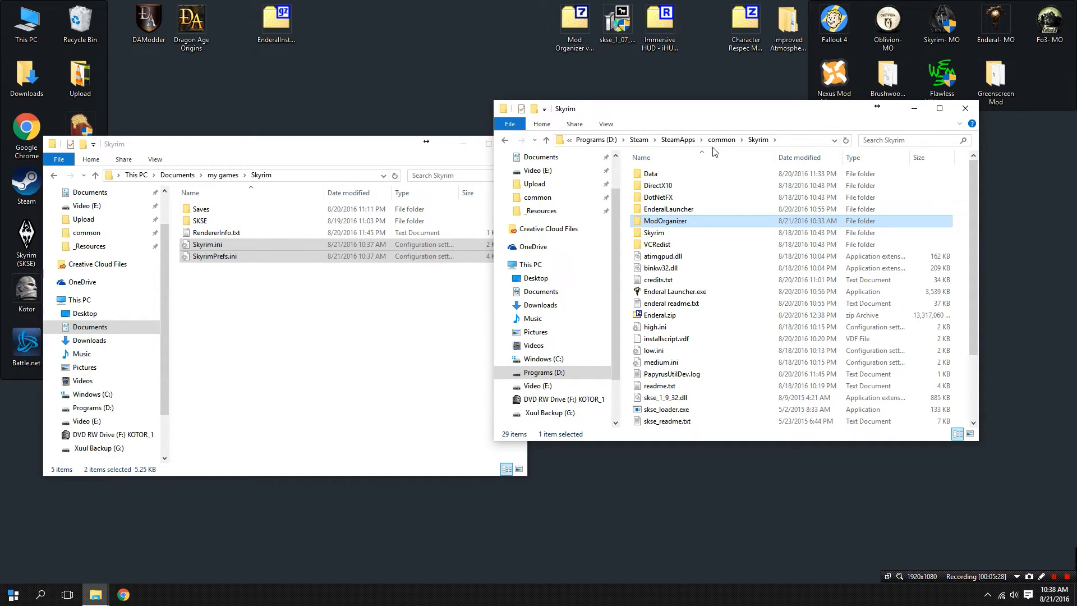
{"action": "left_click", "coordinate": [722, 139]}
{"action": "scroll", "coordinate": [646, 295], "scroll_direction": "down", "scroll_amount": 4}
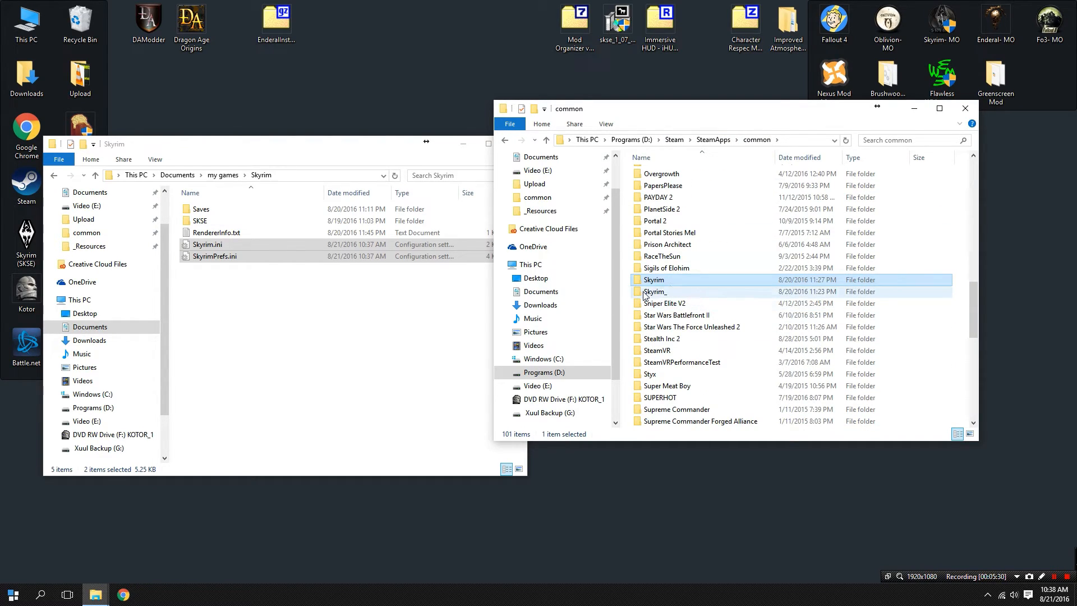
{"action": "key", "text": "ctrl+f"}
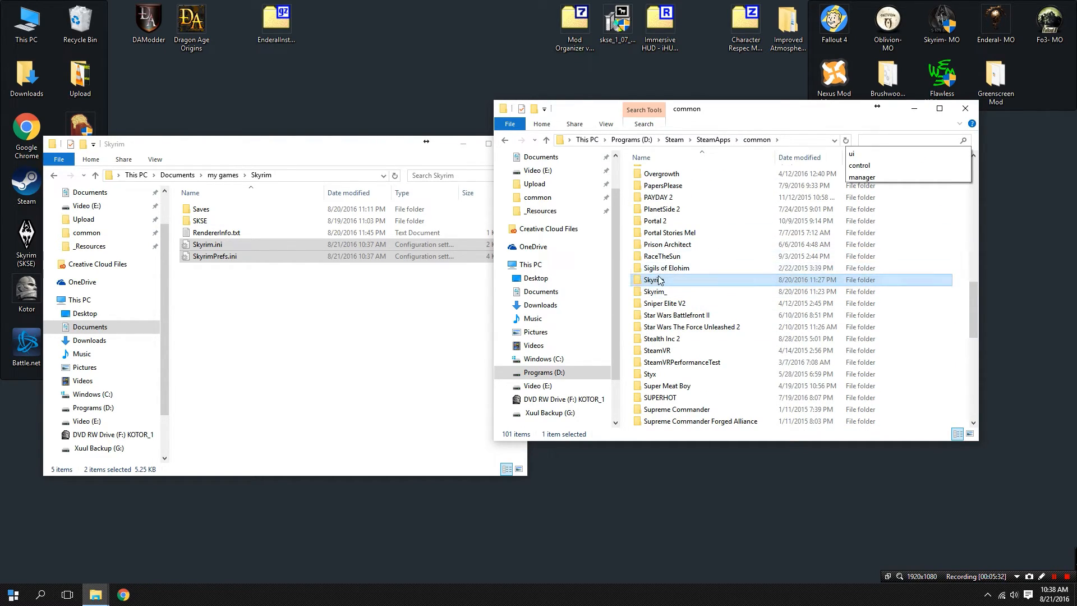
{"action": "left_click", "coordinate": [658, 280]}
{"action": "key", "text": "F2"}
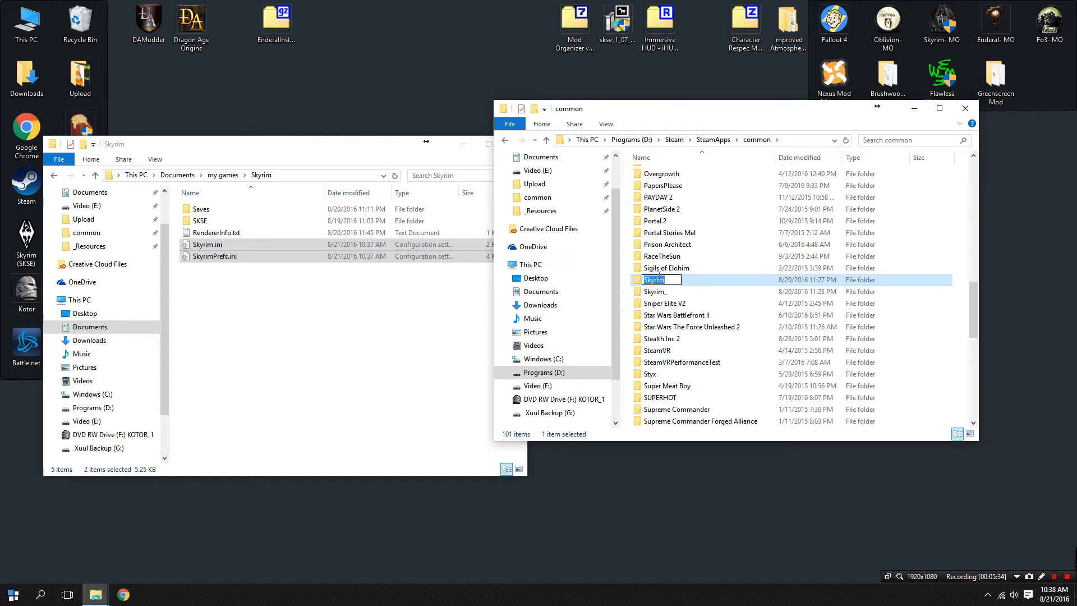
{"action": "left_click", "coordinate": [673, 280]}
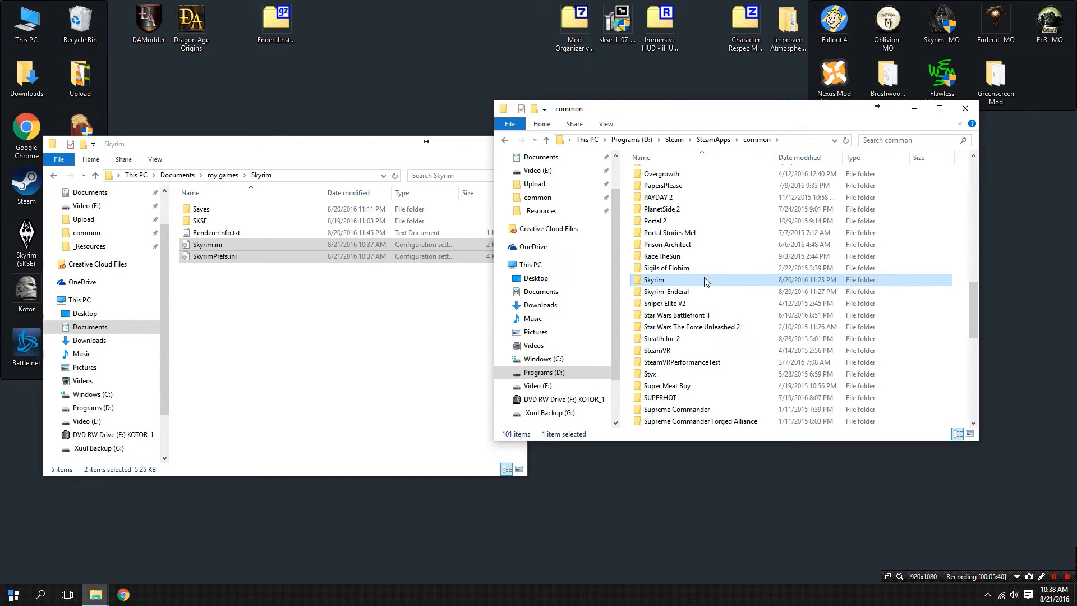
{"action": "key", "text": "F2"}
{"action": "left_click", "coordinate": [672, 279]}
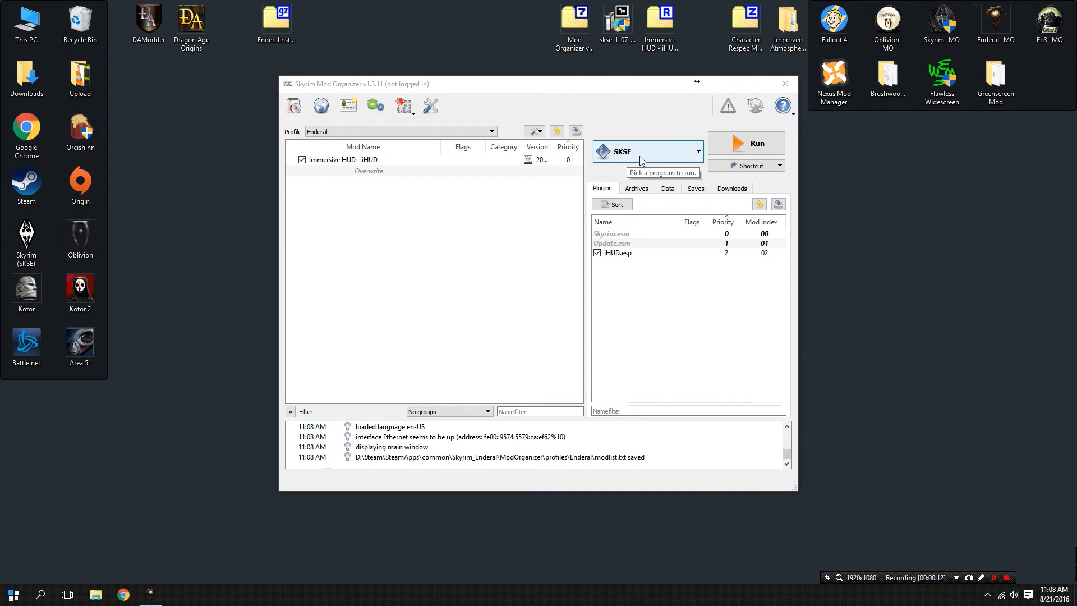
Step: Launch Enderal through SKSE from its Mod Organizer and open the in-game system menu
{"action": "left_click", "coordinate": [733, 138]}
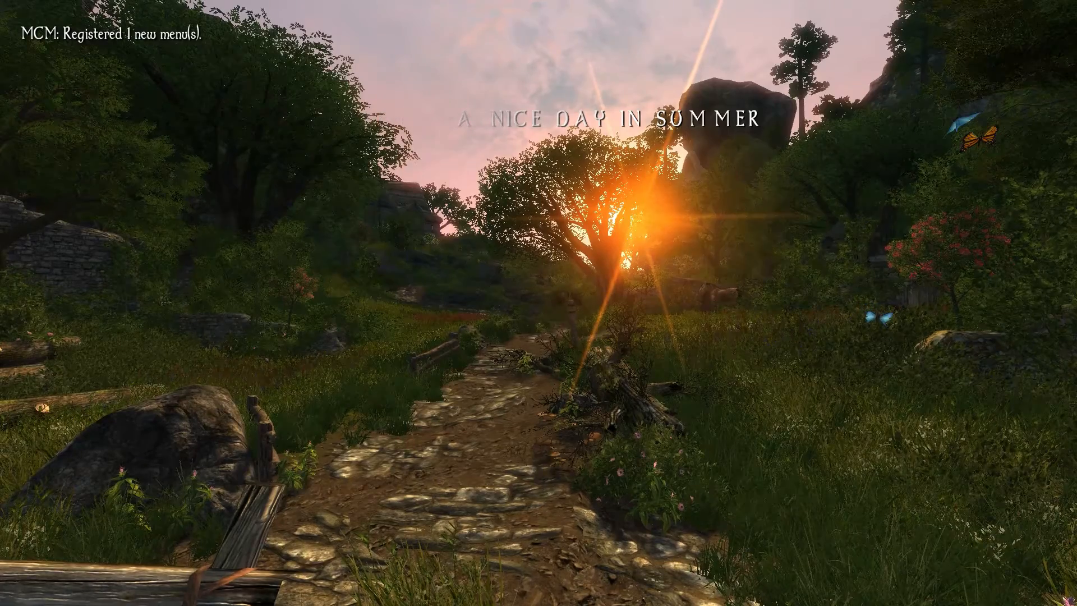
{"action": "key", "text": "Escape"}
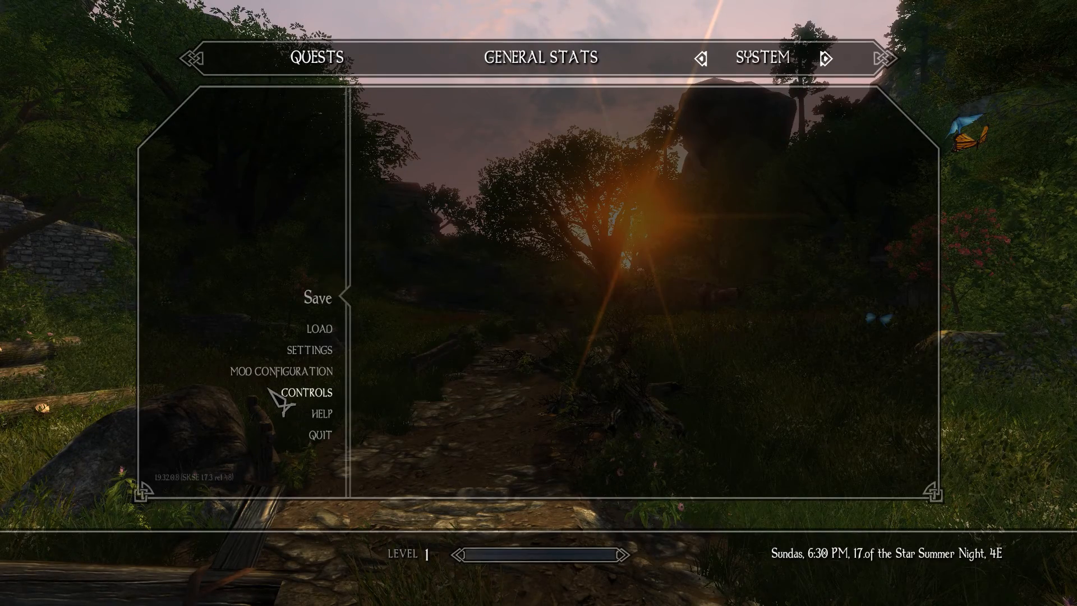